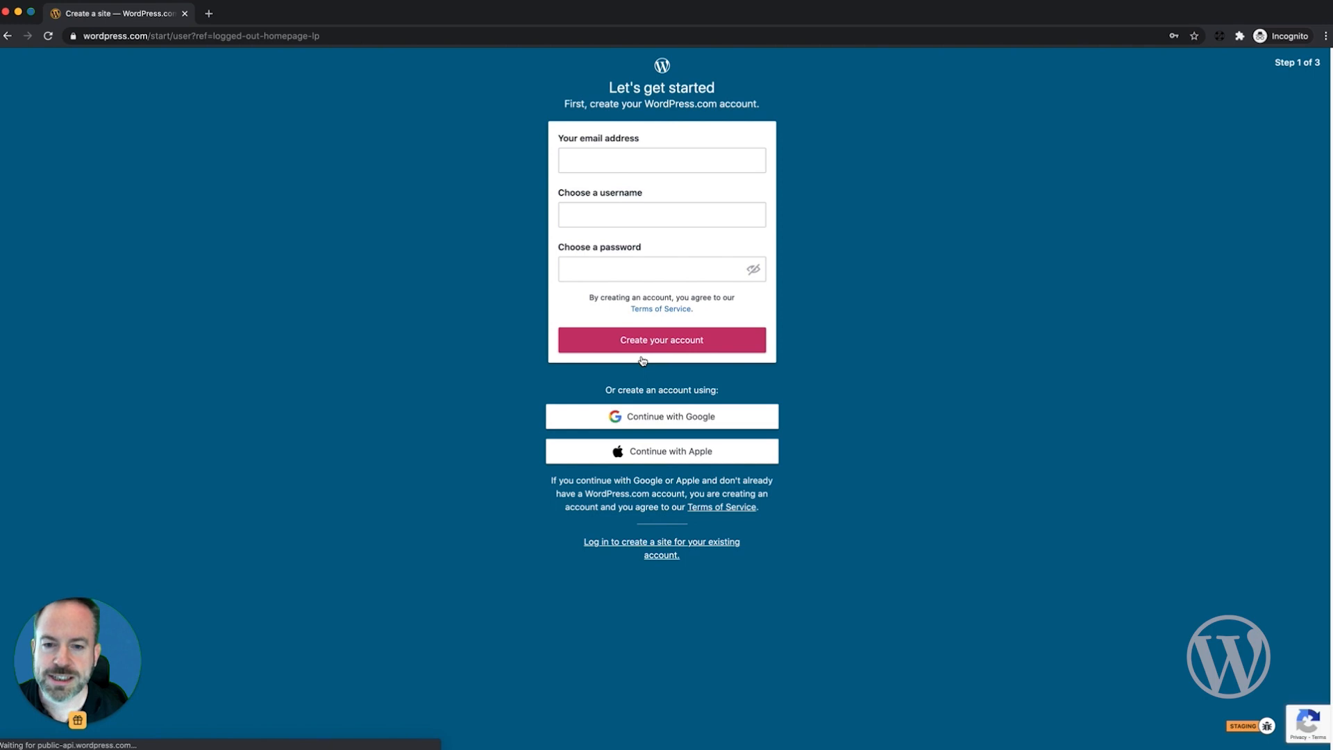
Step: Create the new WordPress.com account with an email address, username and password
left_click(609, 161)
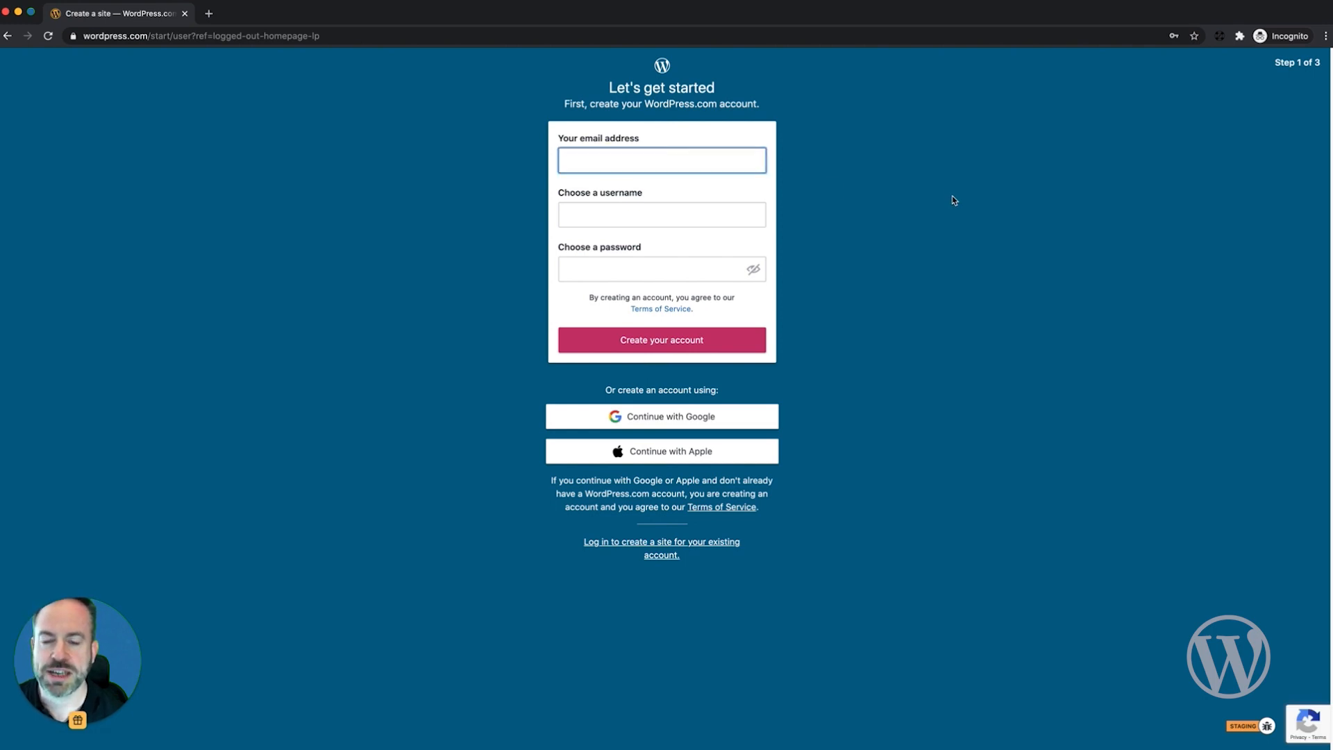
left_click(375, 259)
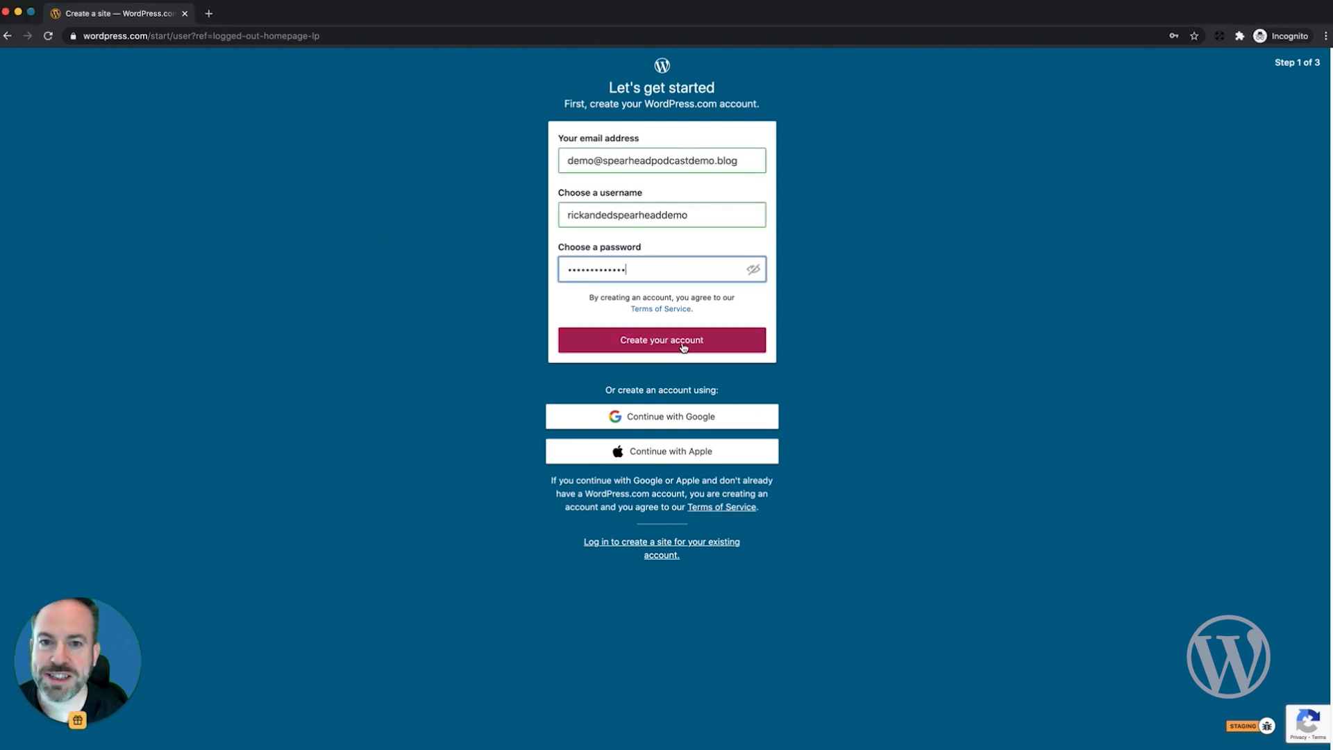
left_click(683, 347)
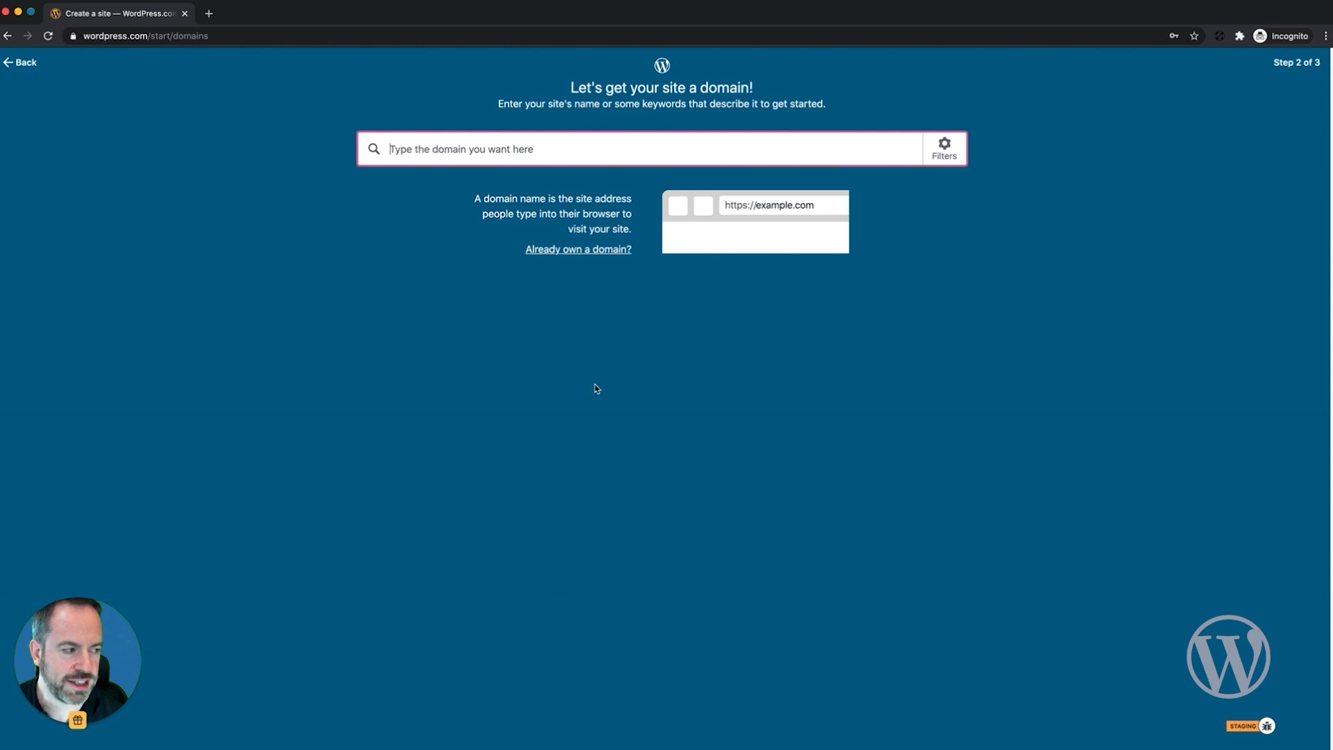
Step: Search domains for 'spearheadpodcastdemo' and select one from the results
type("spearheadpodcastdemo")
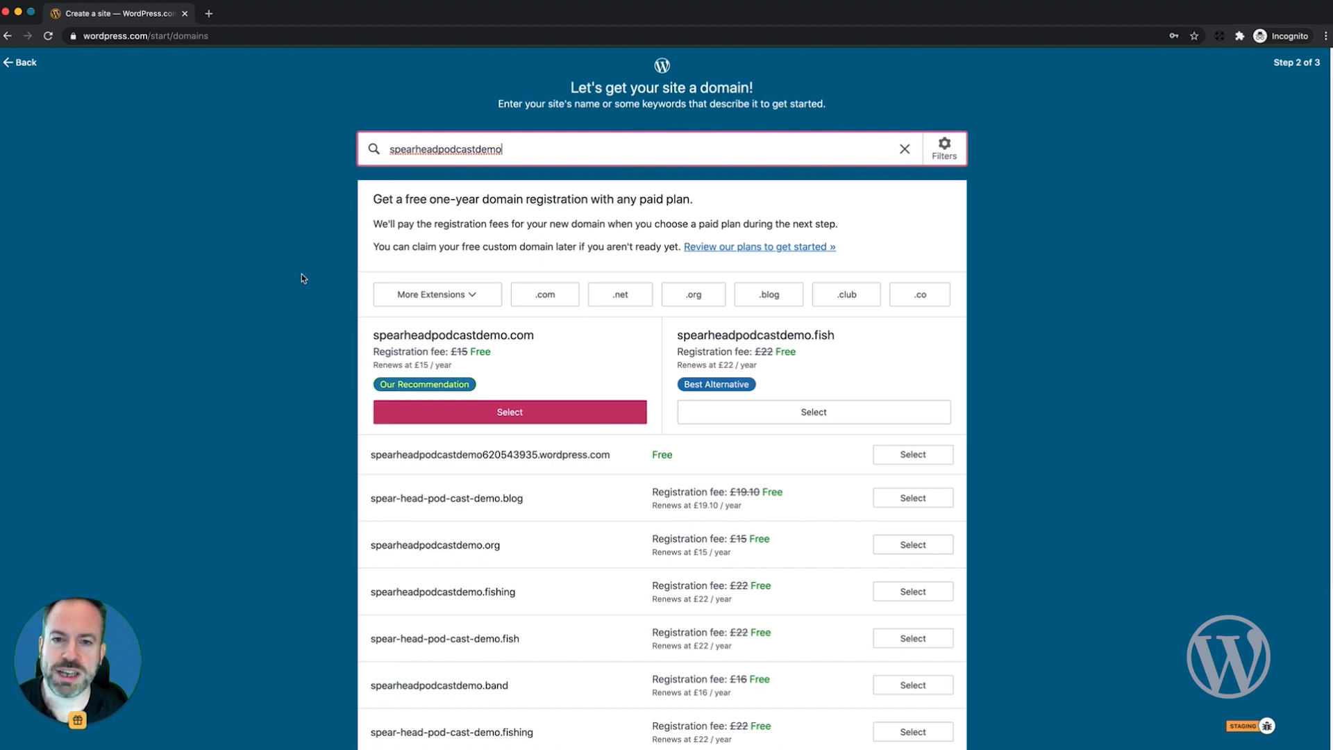
scroll(309, 417, "down", 1)
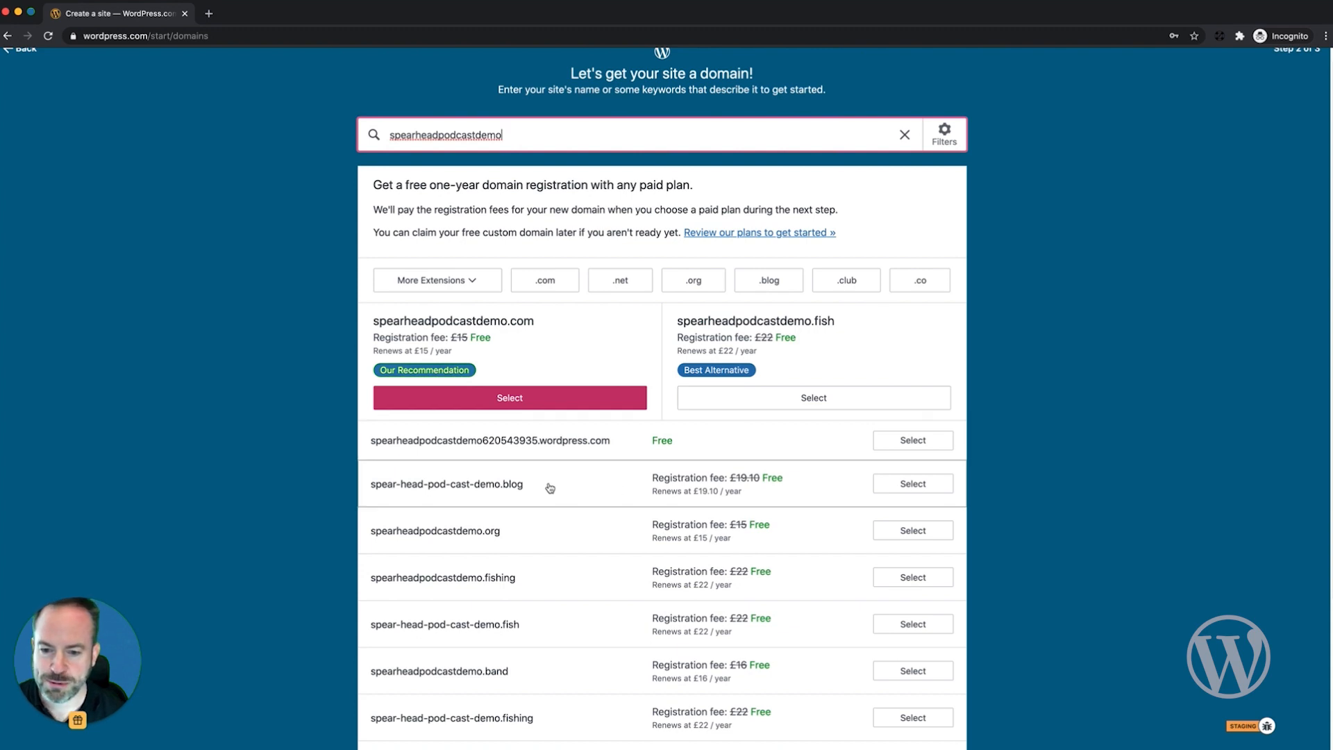
left_click(492, 488)
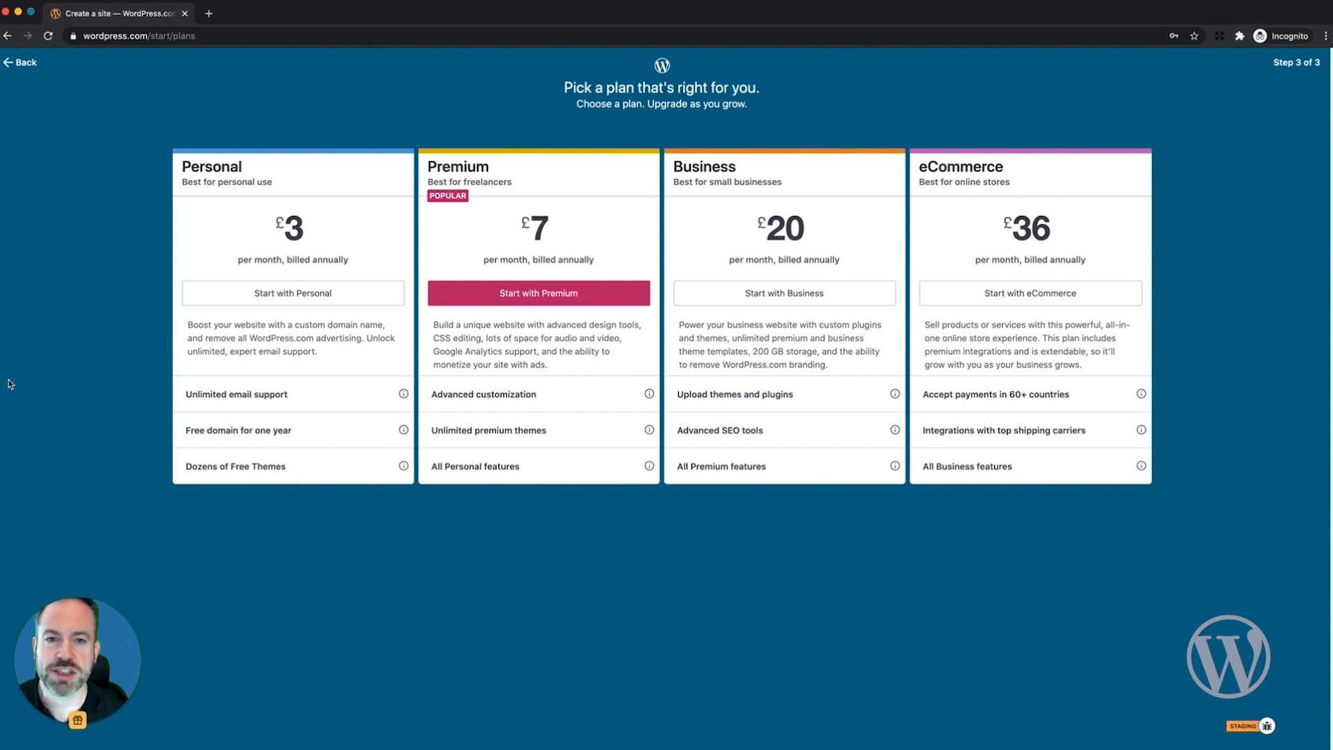
Step: Choose the Personal plan, enter the contact's details, and pay £36 with account credits
left_click(282, 293)
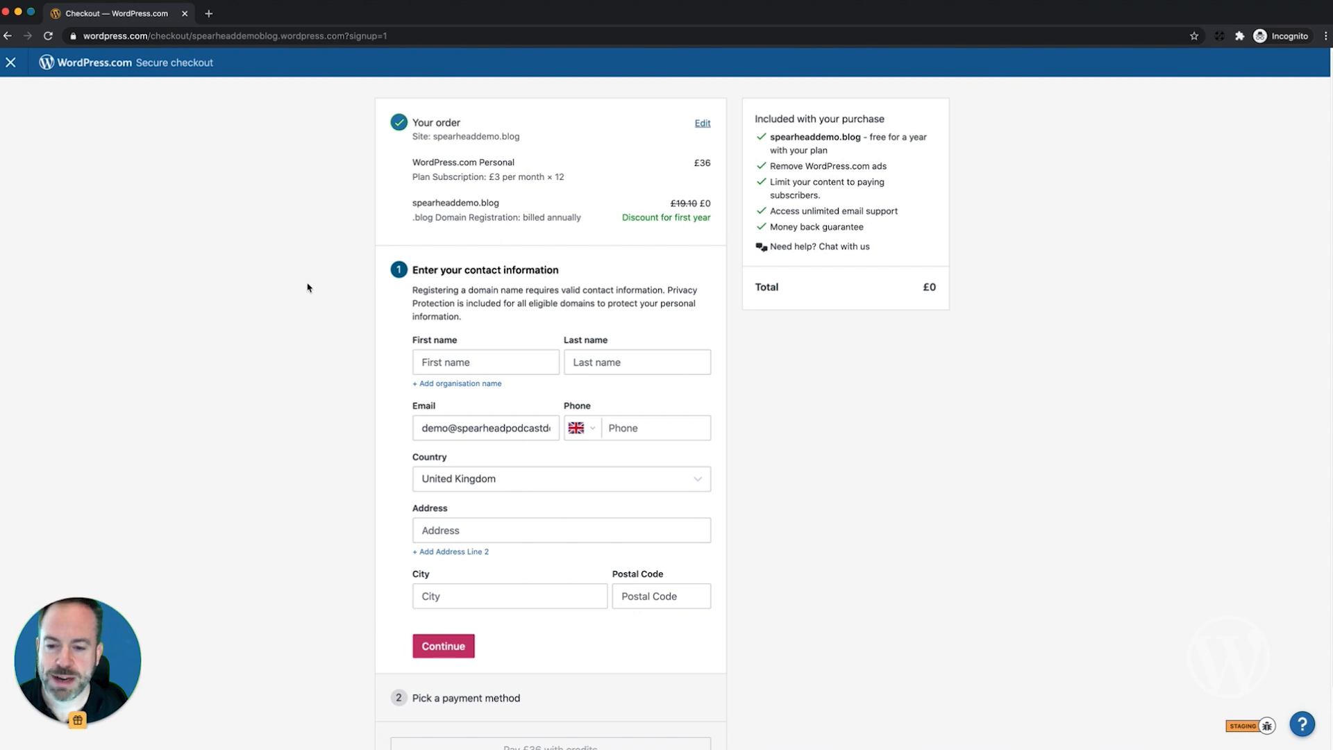
left_click(477, 361)
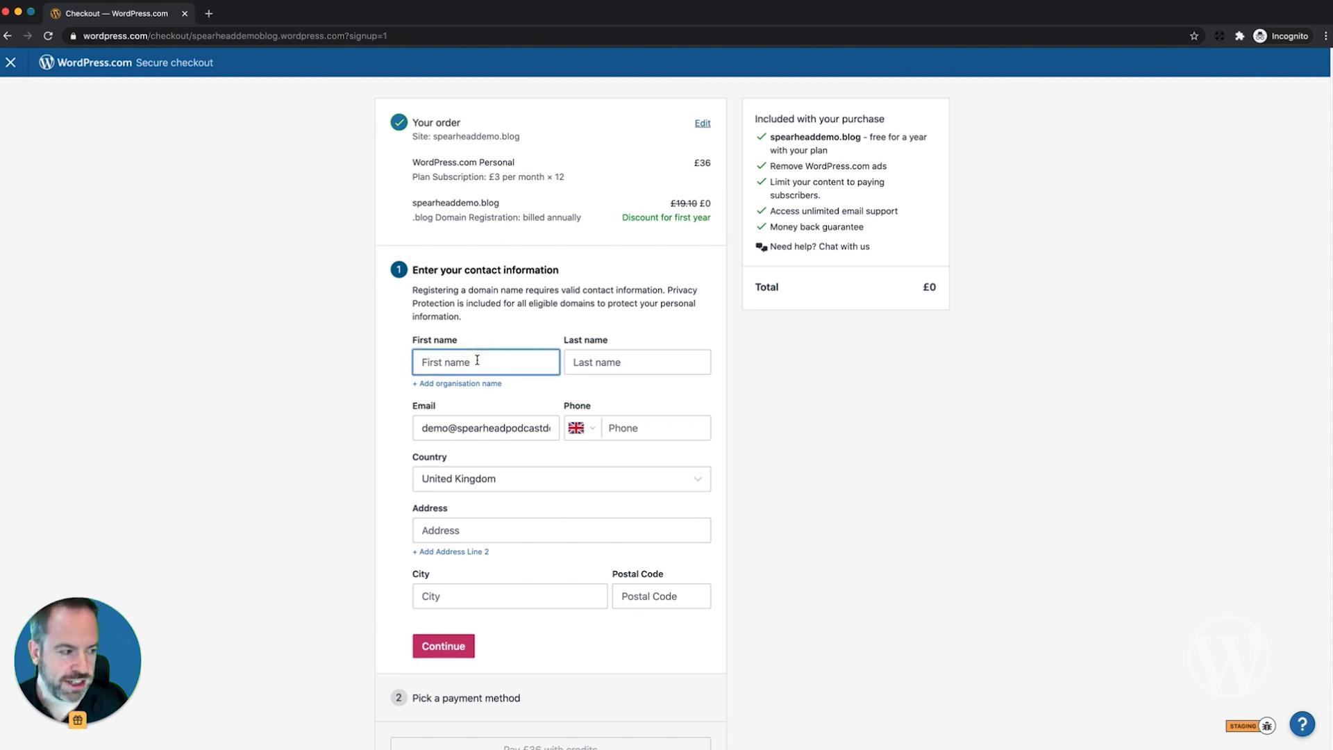
type("Richard")
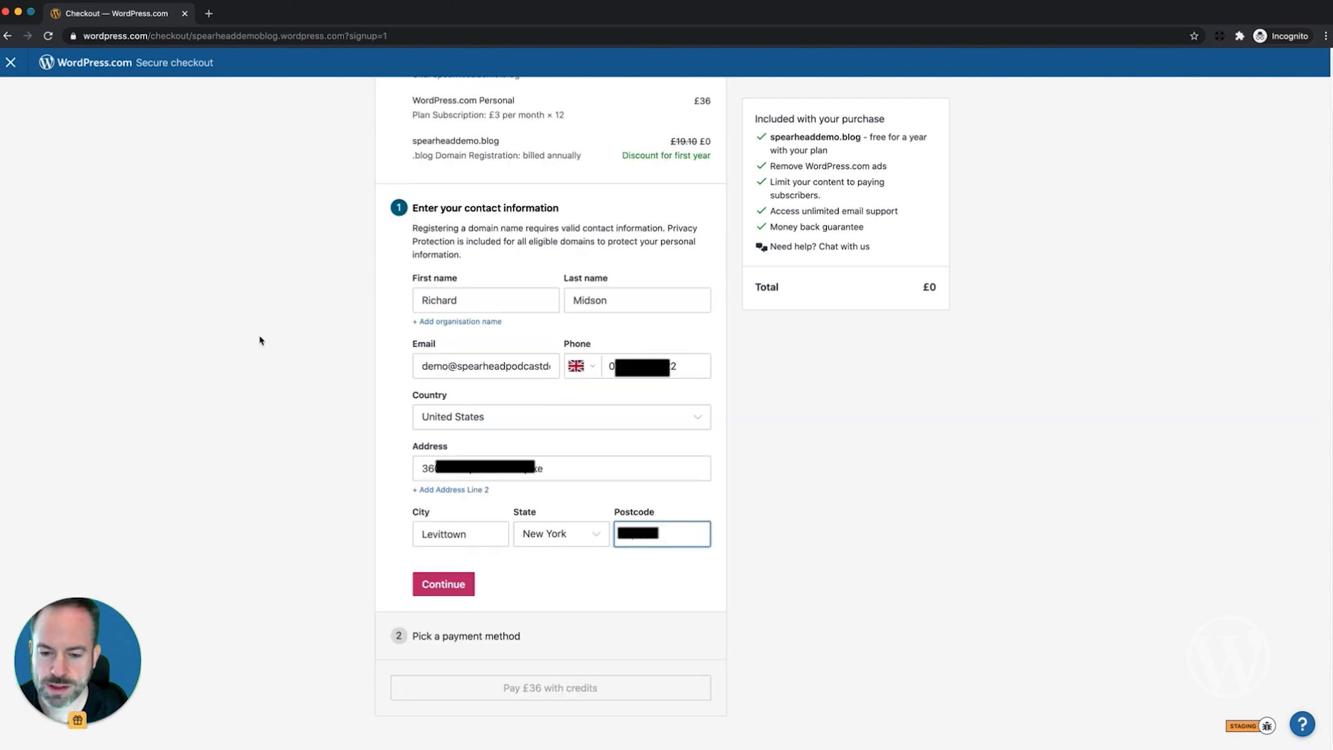
left_click(429, 584)
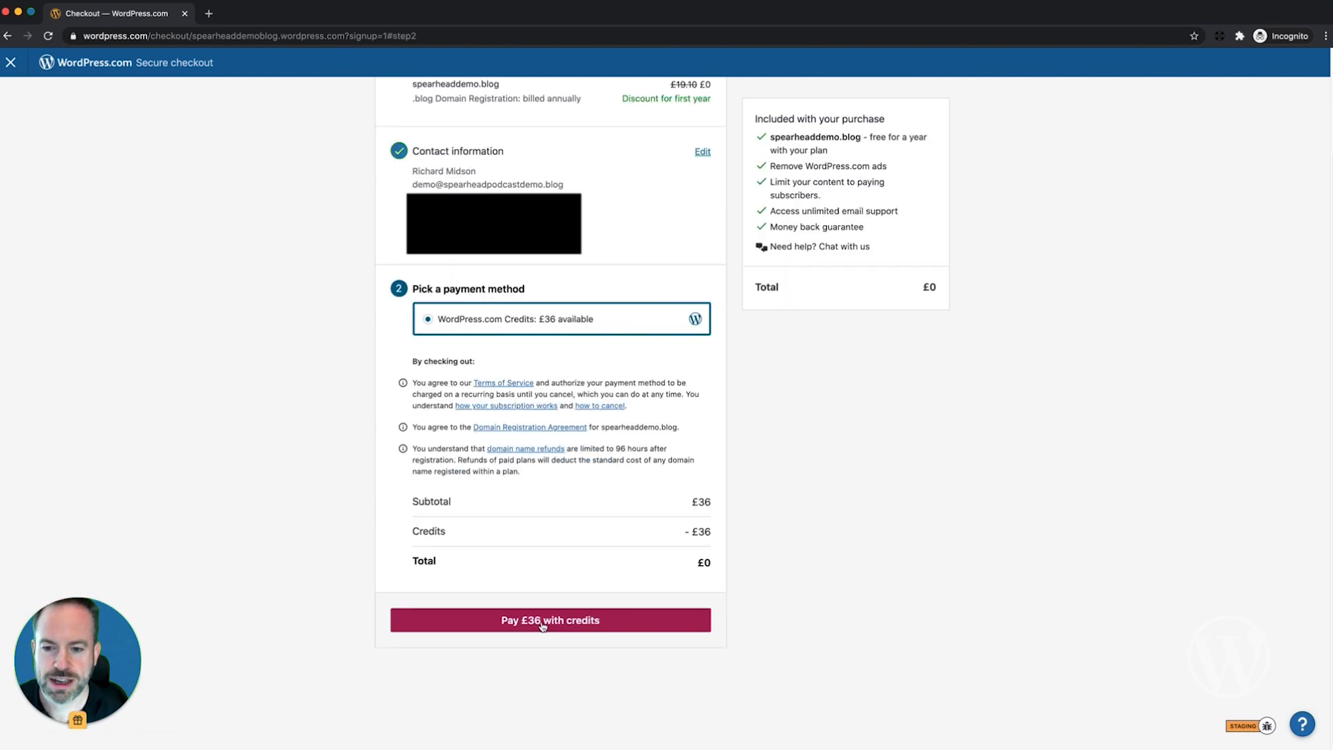
left_click(543, 623)
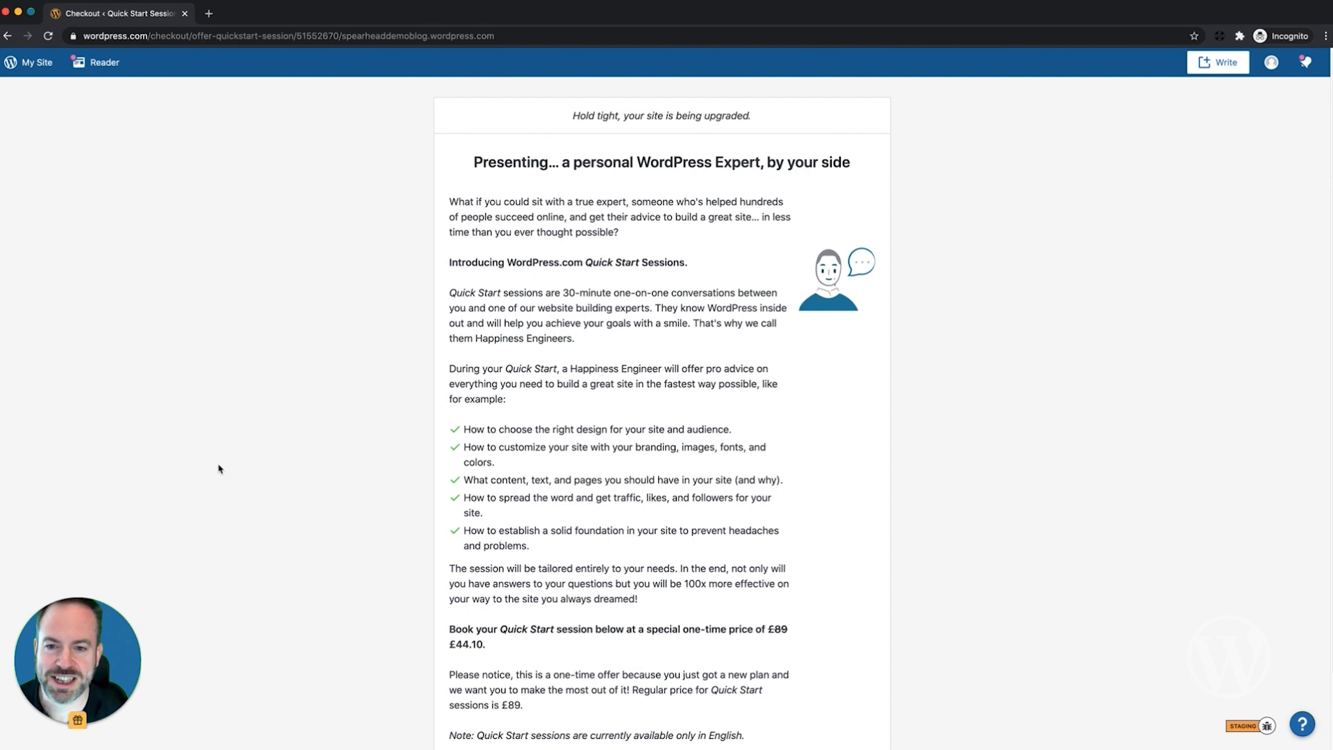
Step: Decline the Quick Start expert session with 'No thanks, I'll do it on my own'
scroll(219, 469, "down", 1)
scroll(219, 469, "down", 1)
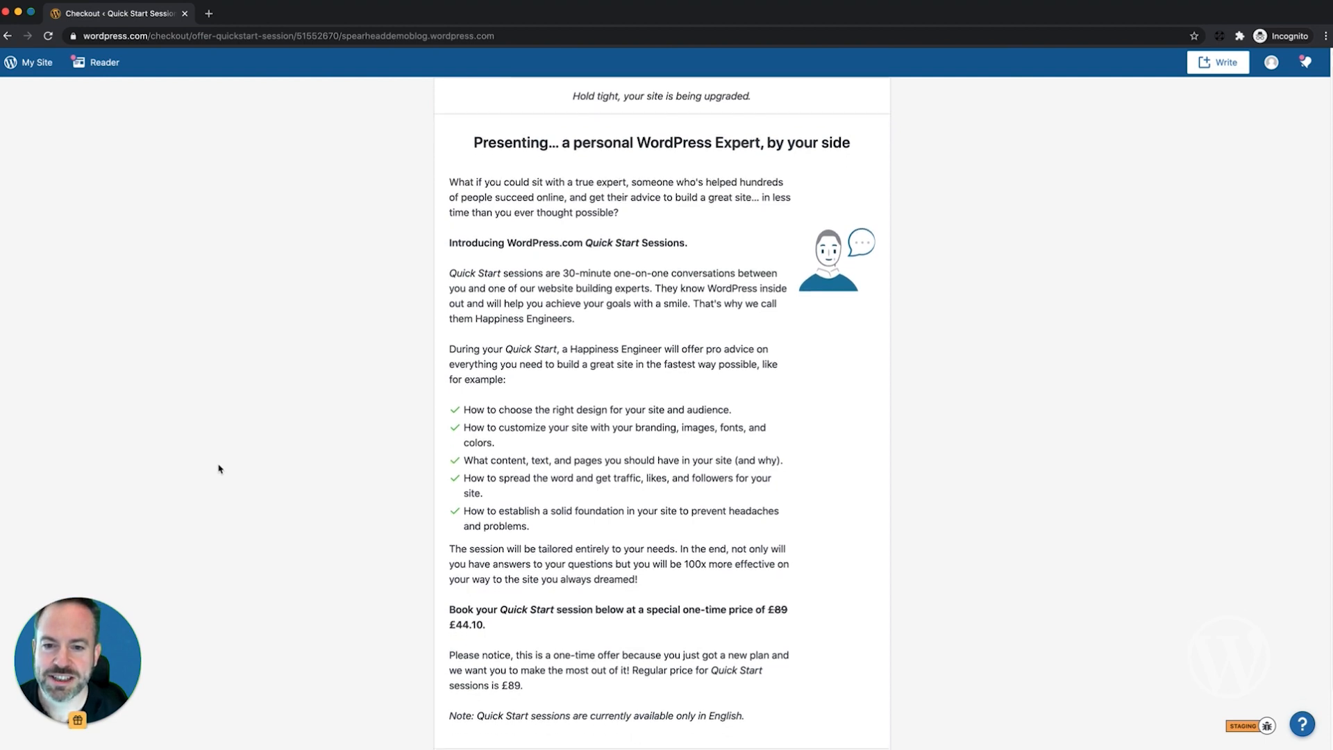
scroll(218, 469, "down", 3)
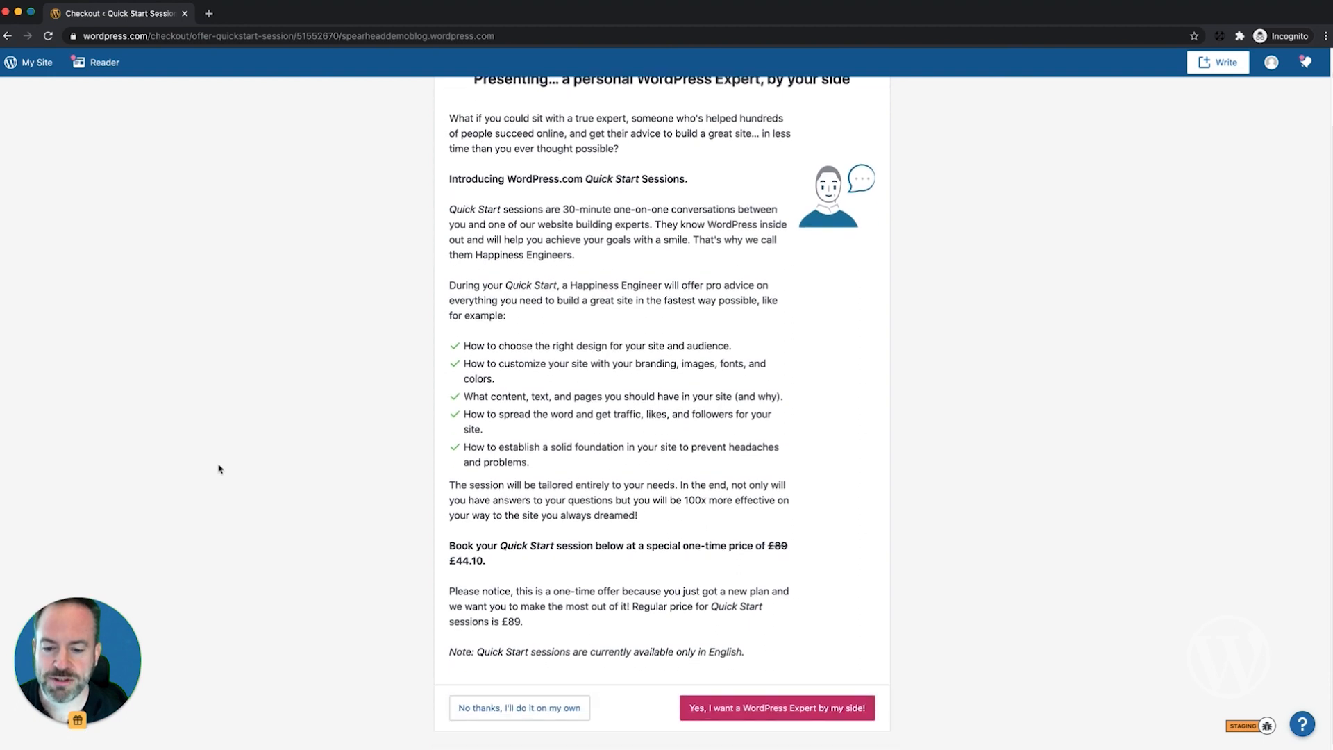
left_click(542, 706)
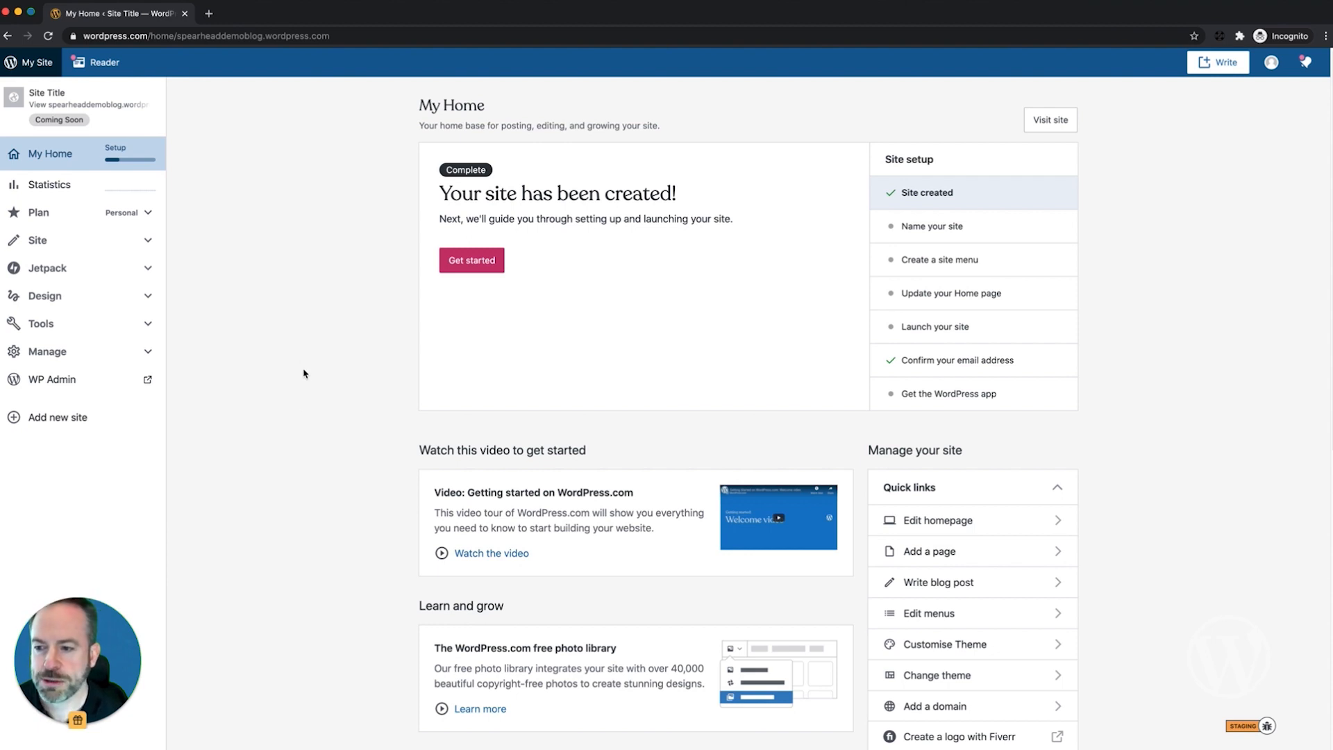
Step: Search the full theme catalogue for 'spearhead' and open the Spearhead theme's details
left_click(49, 296)
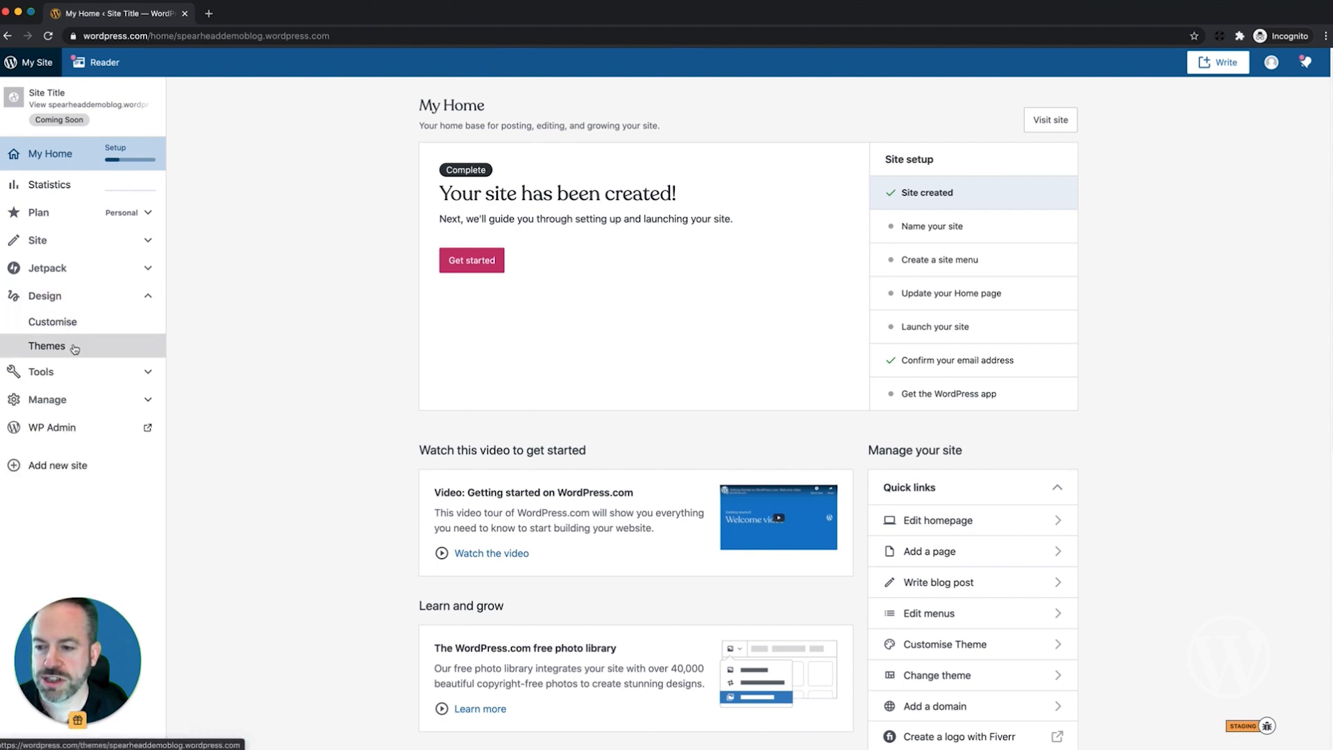
left_click(42, 346)
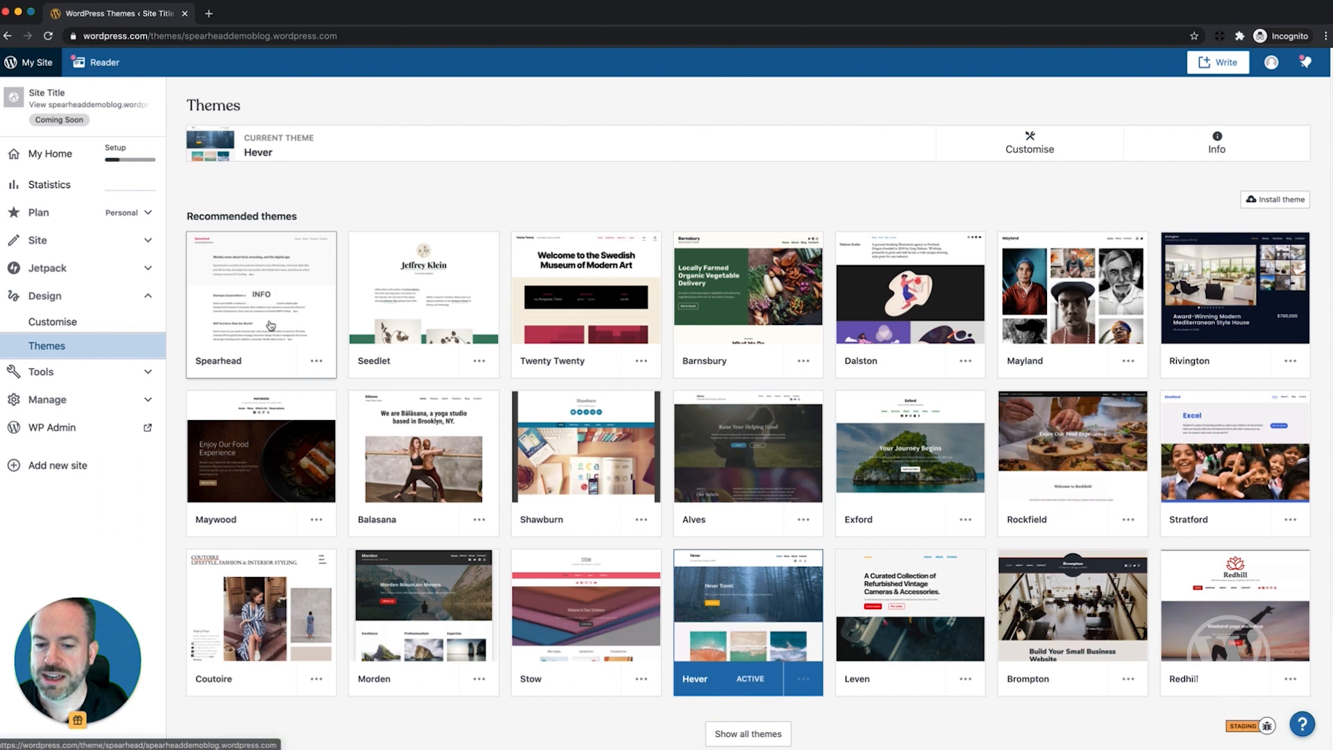
scroll(270, 325, "down", 3)
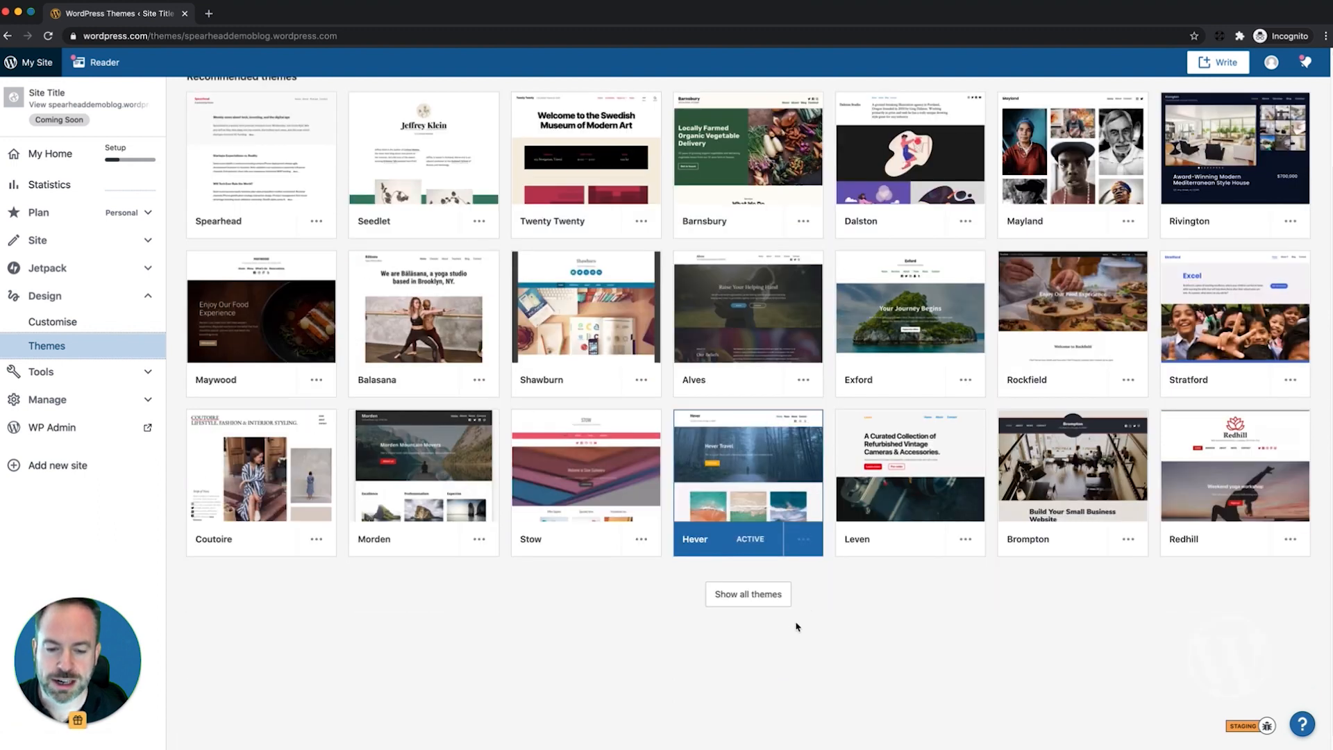
left_click(759, 599)
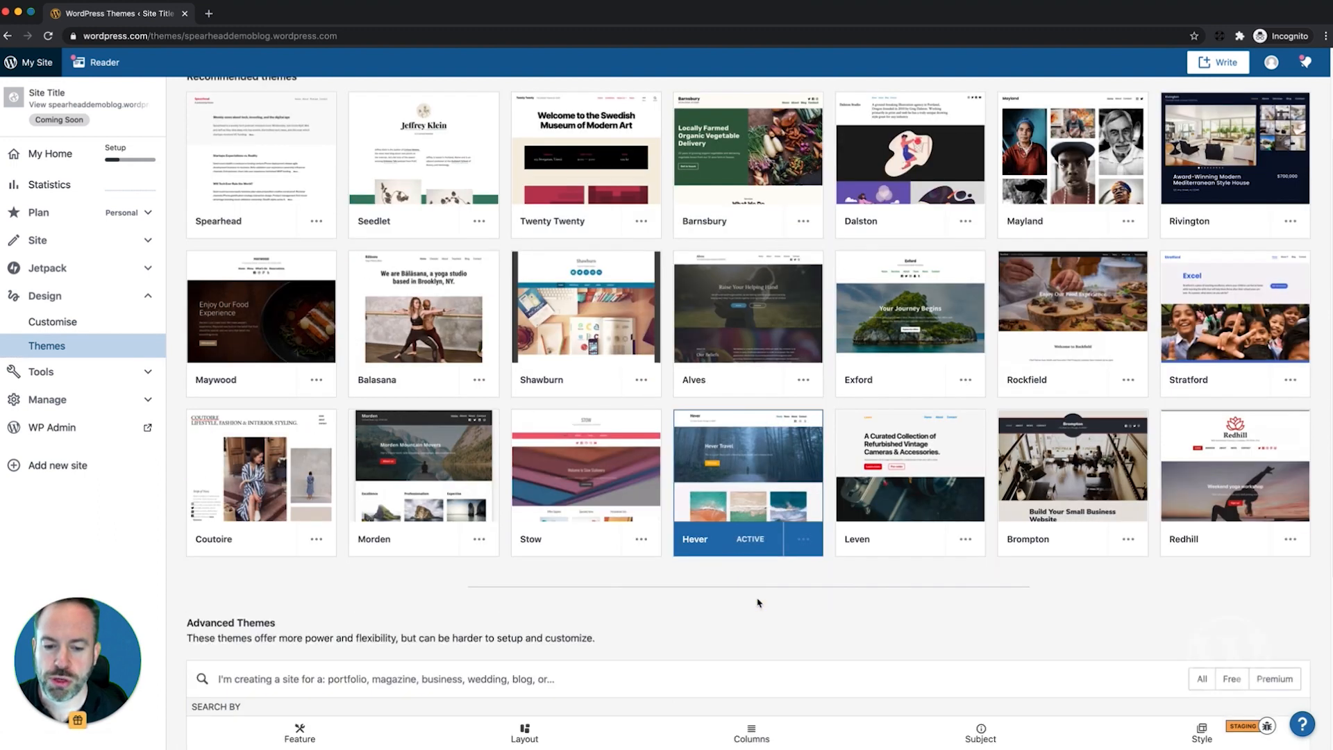
left_click(598, 684)
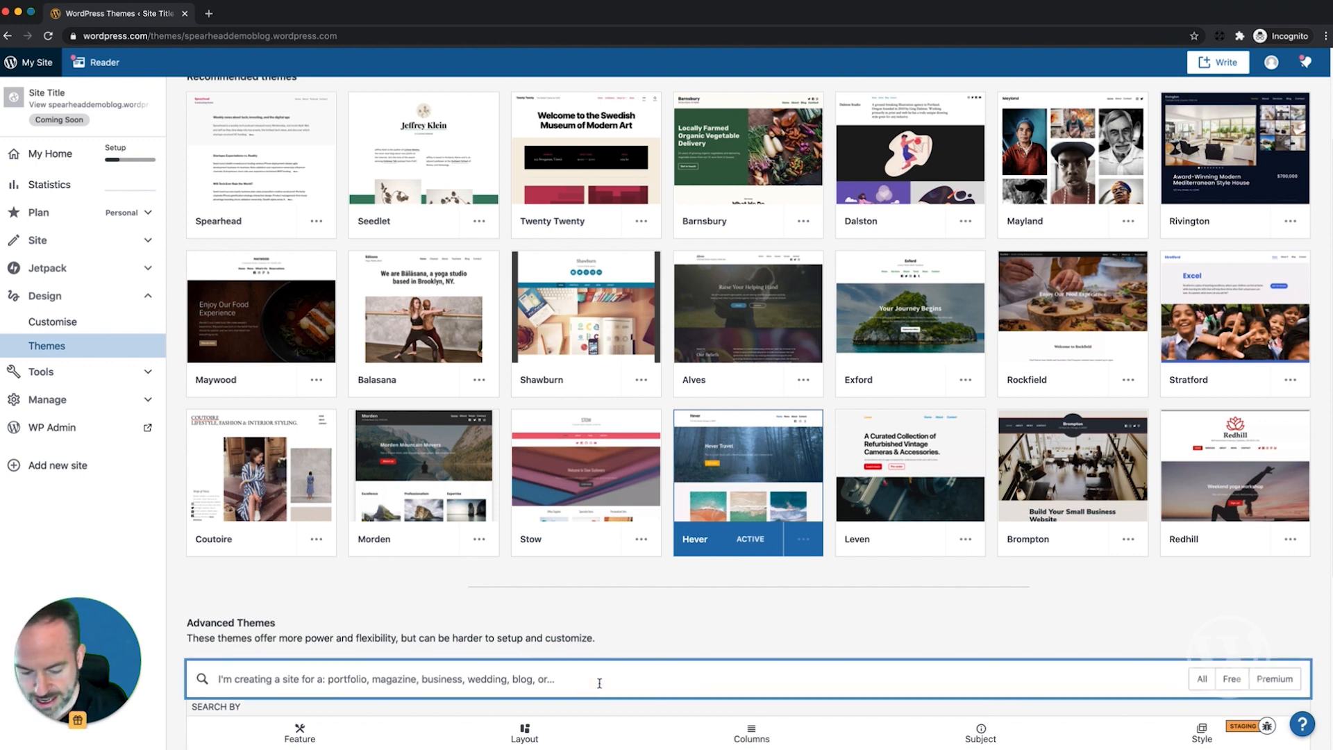
type("spear")
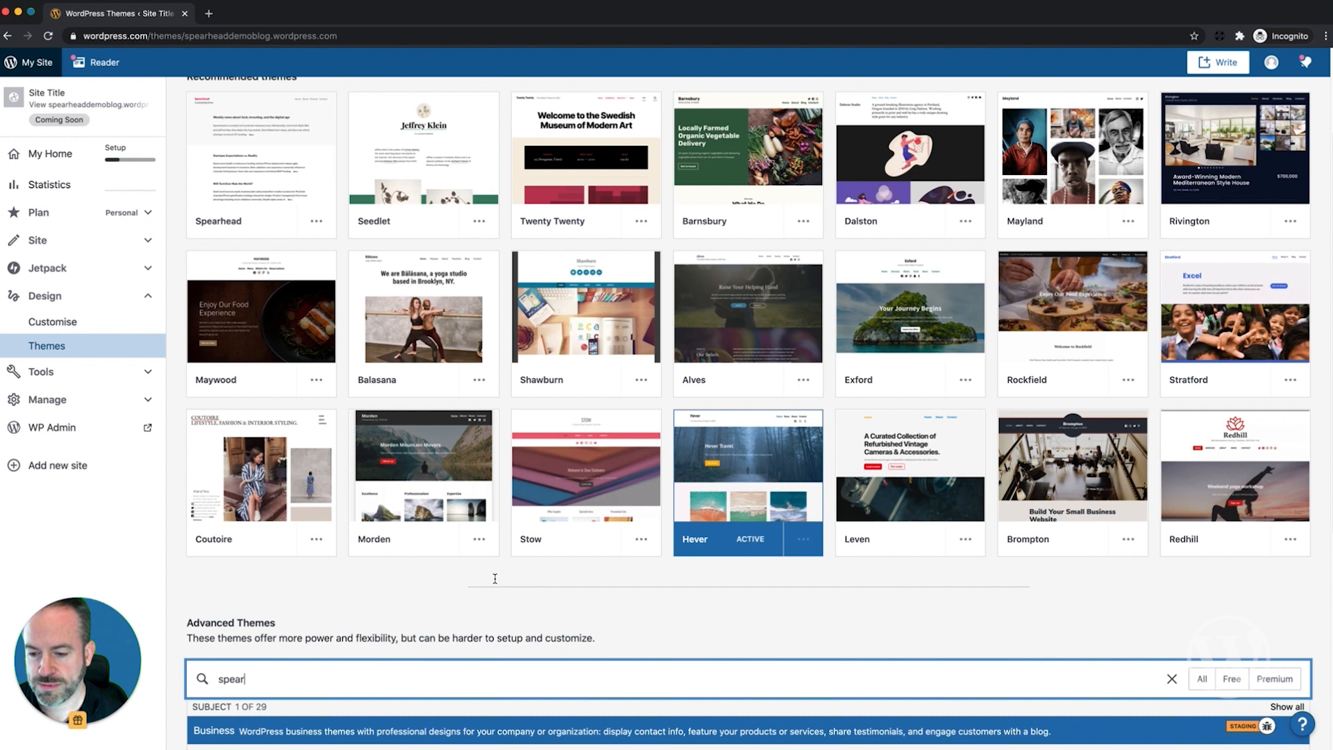
type("head")
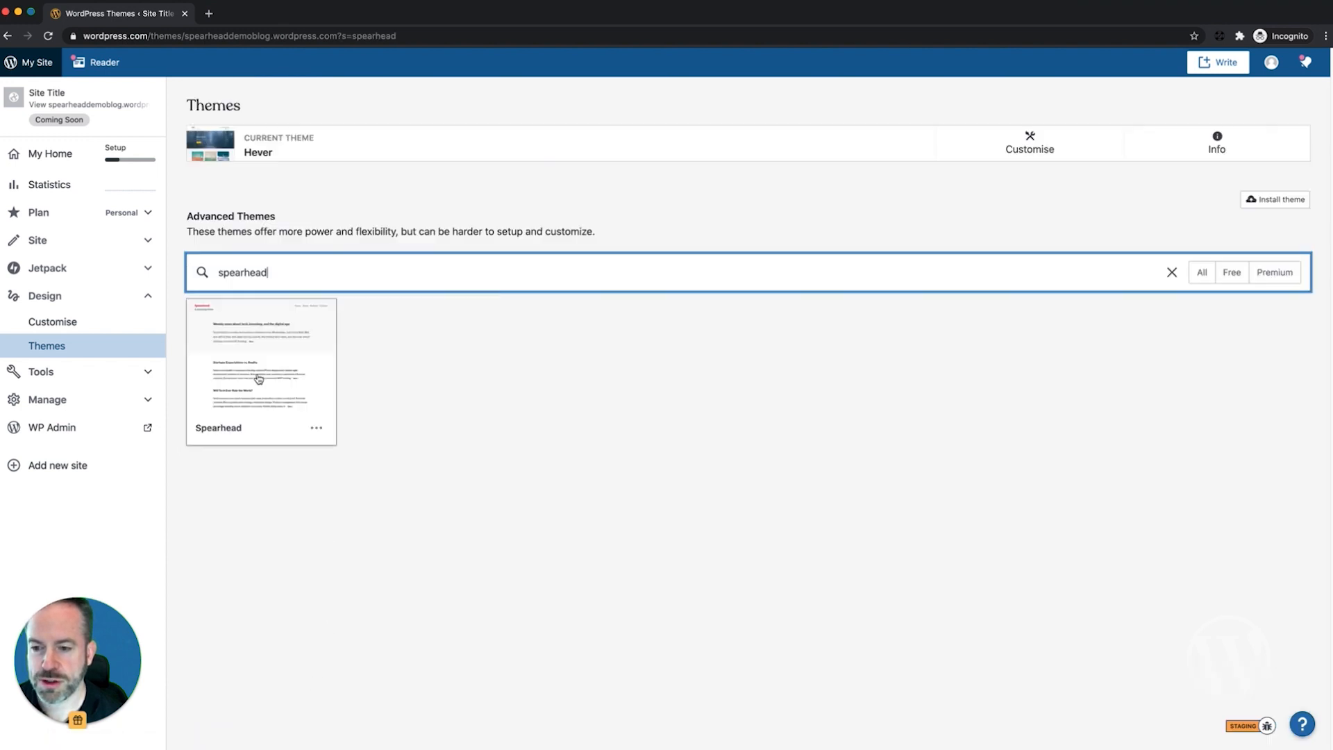
left_click(257, 368)
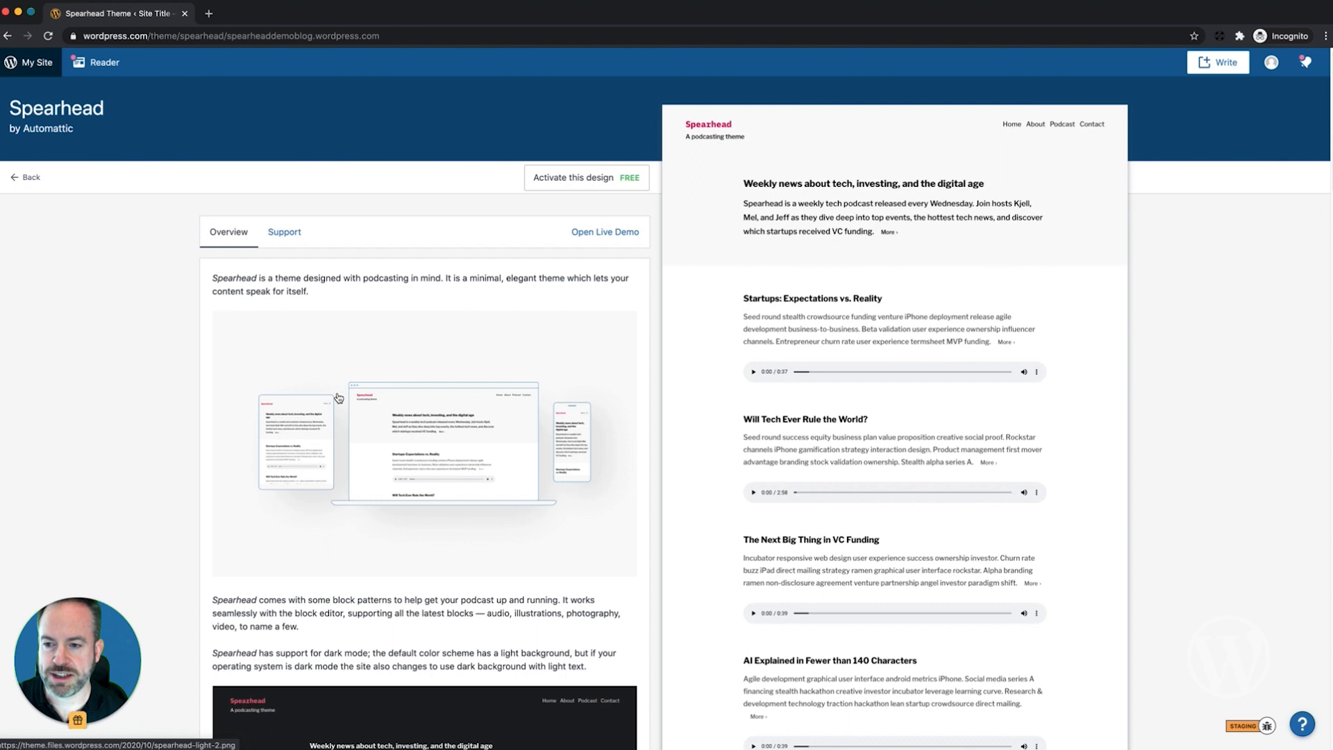
Step: Activate Spearhead without changing the homepage content, then return to the themes list
scroll(382, 541, "down", 3)
scroll(388, 547, "down", 3)
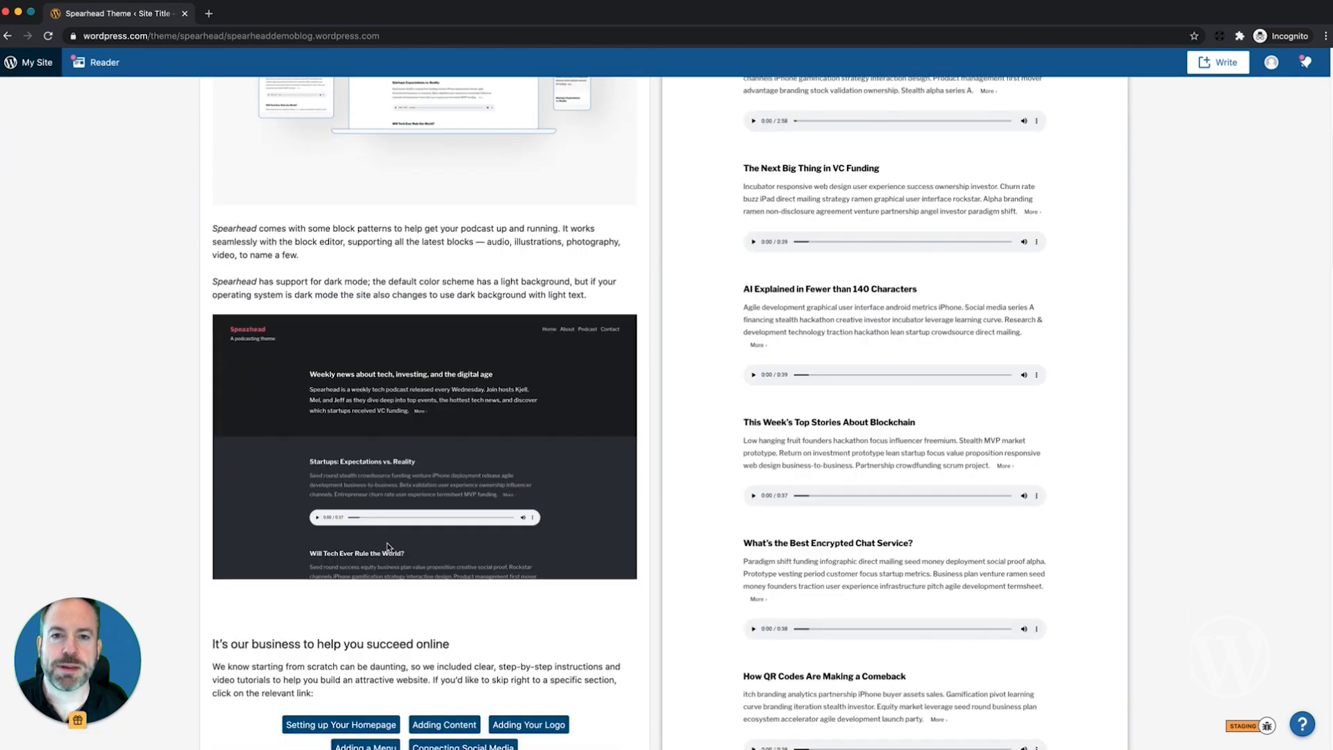
scroll(388, 547, "up", 6)
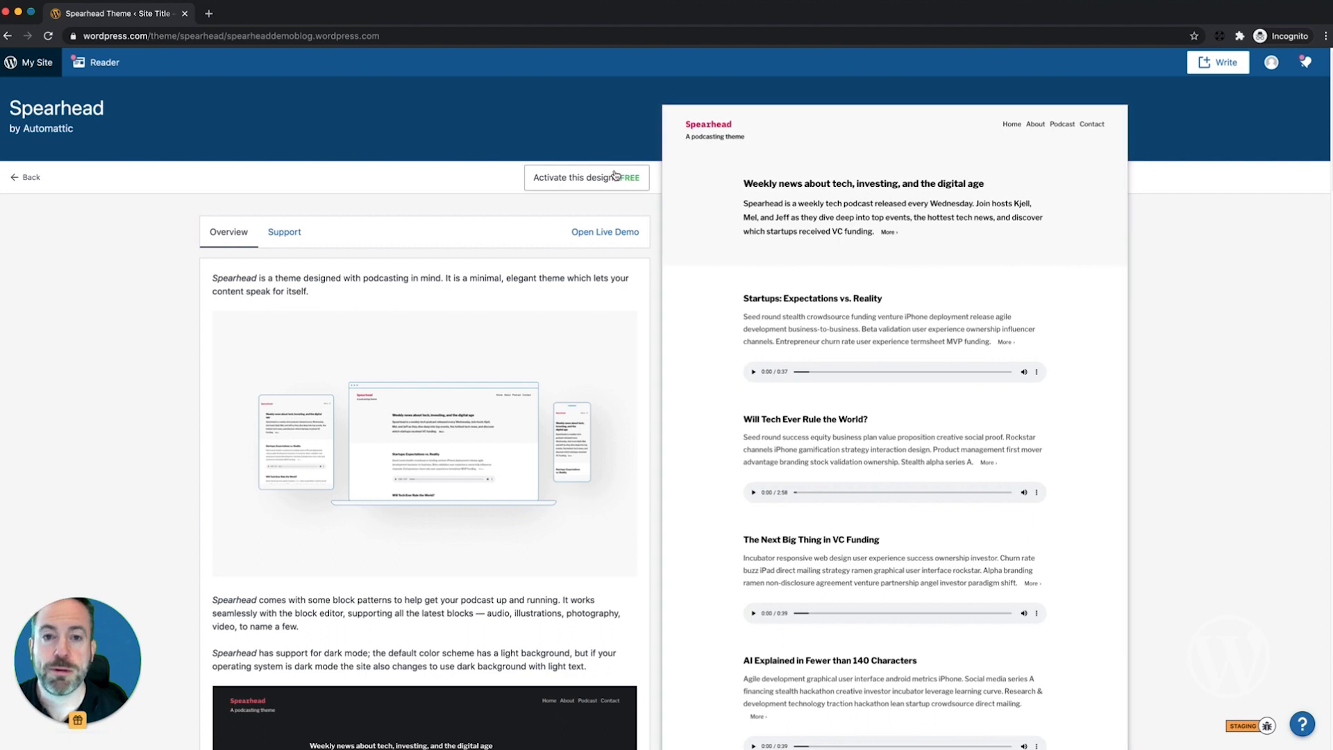
left_click(555, 178)
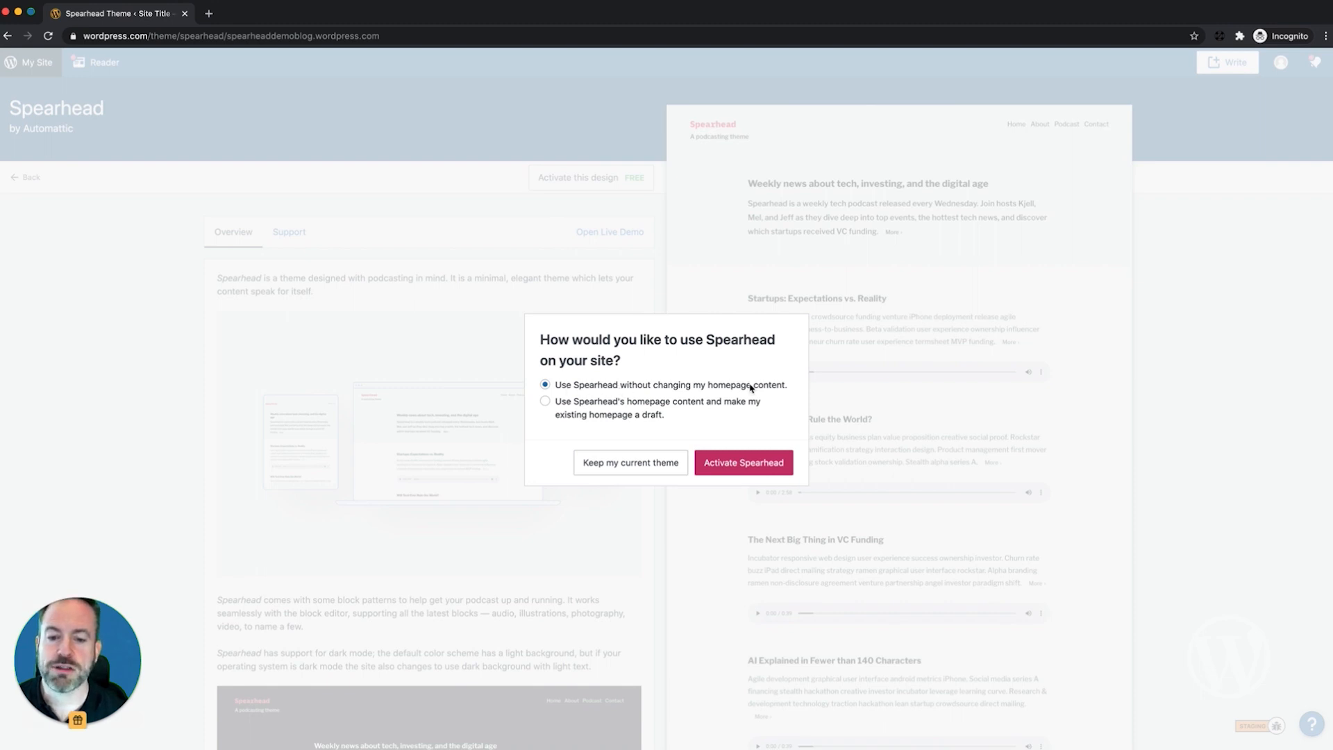
left_click(744, 463)
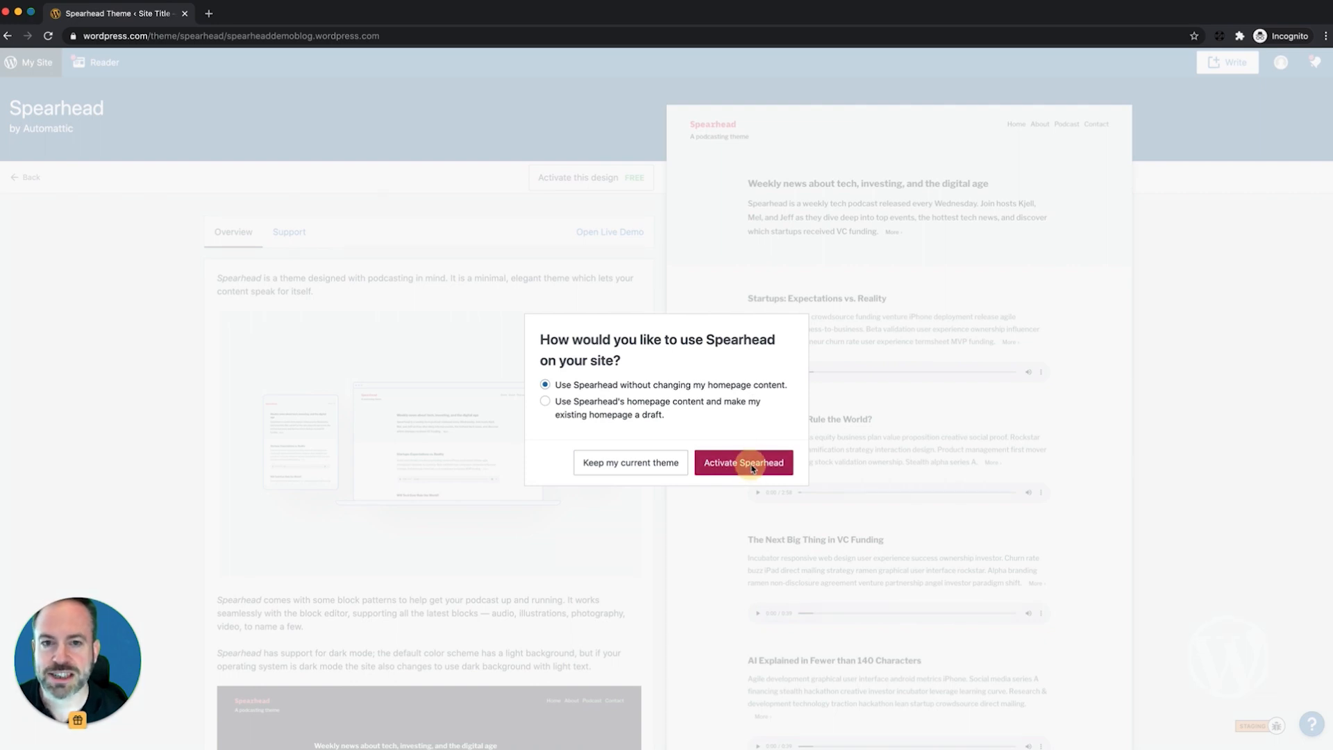
left_click(33, 178)
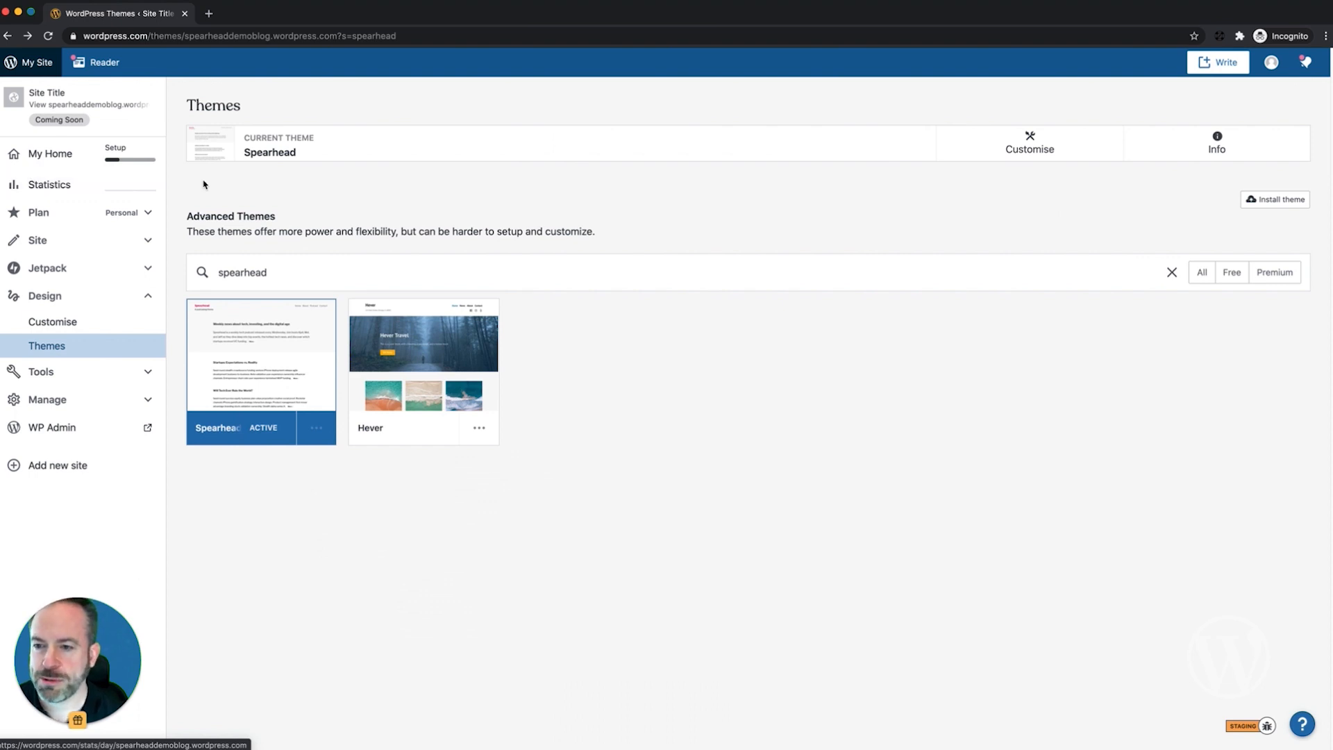
left_click(52, 238)
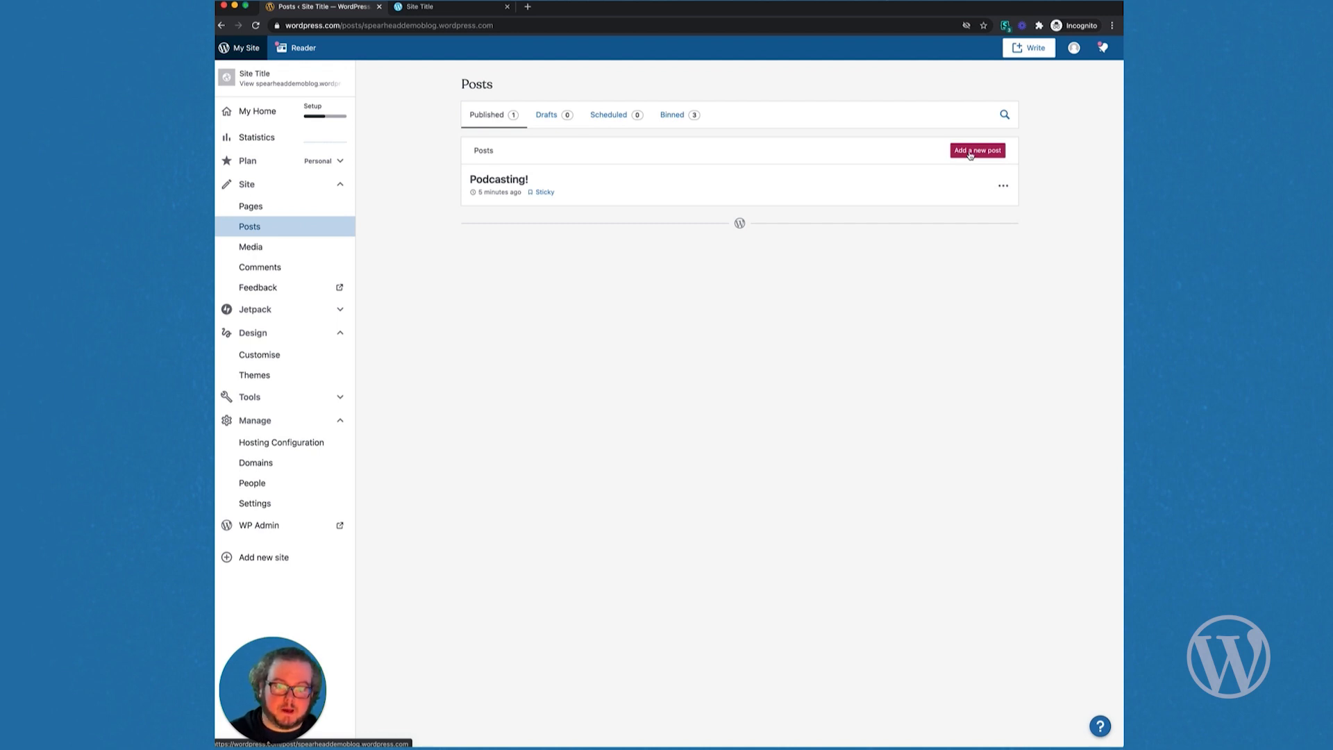
Step: Start a new blank blog post
left_click(970, 153)
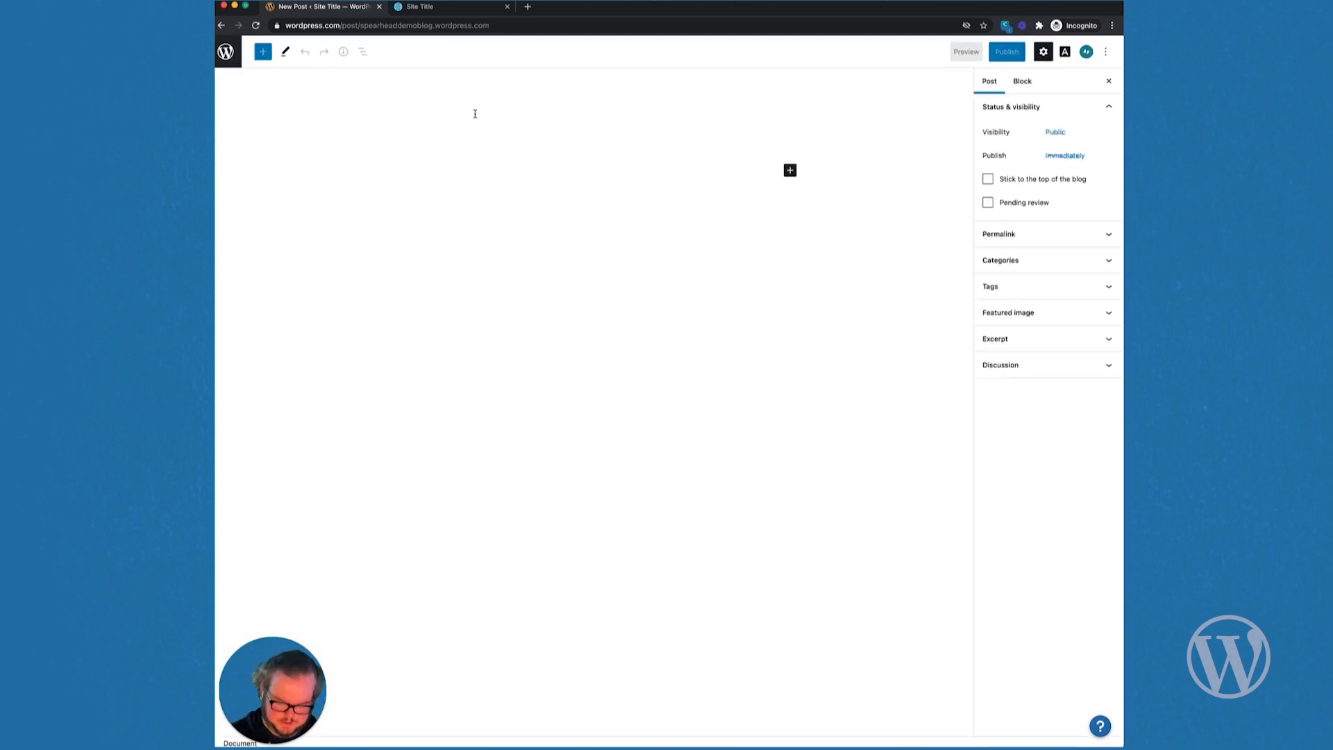
Step: Title the post 'A Good Episode!' and search the block inserter for 'audio'
type("A Good Epis")
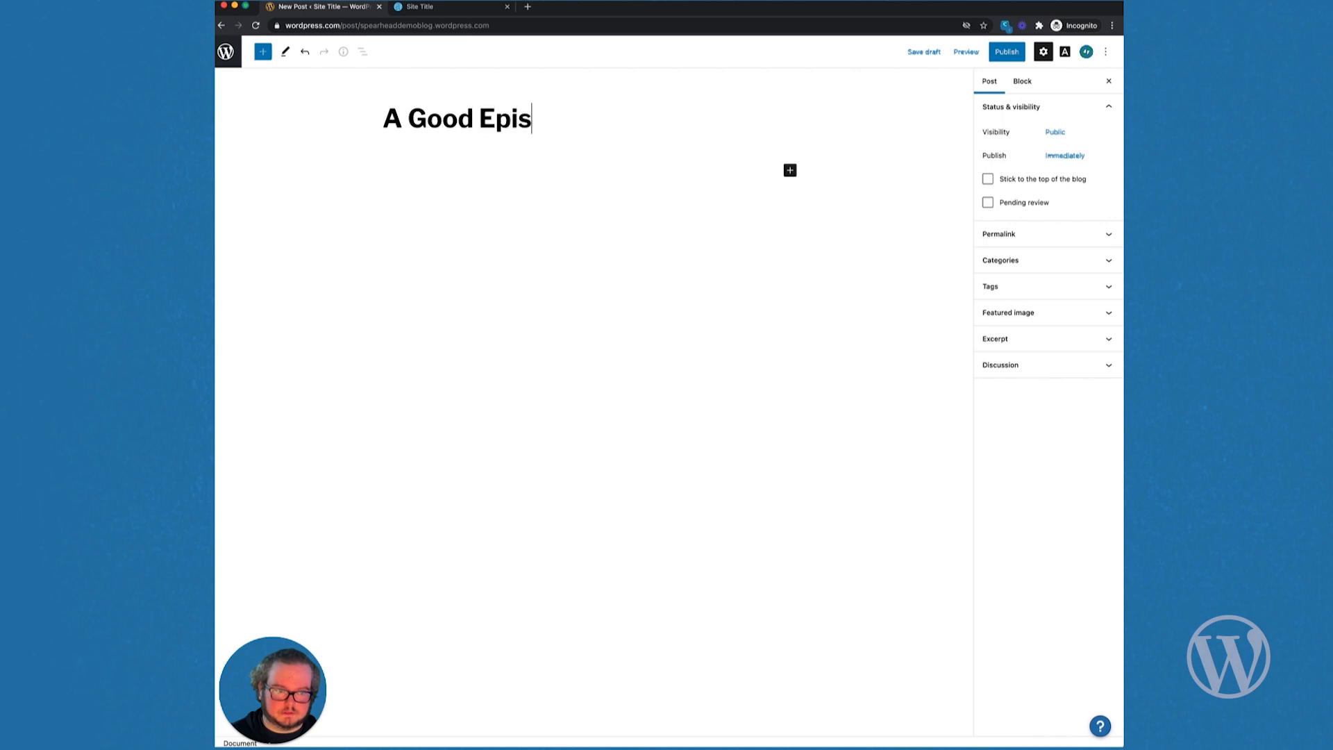
type("ode!")
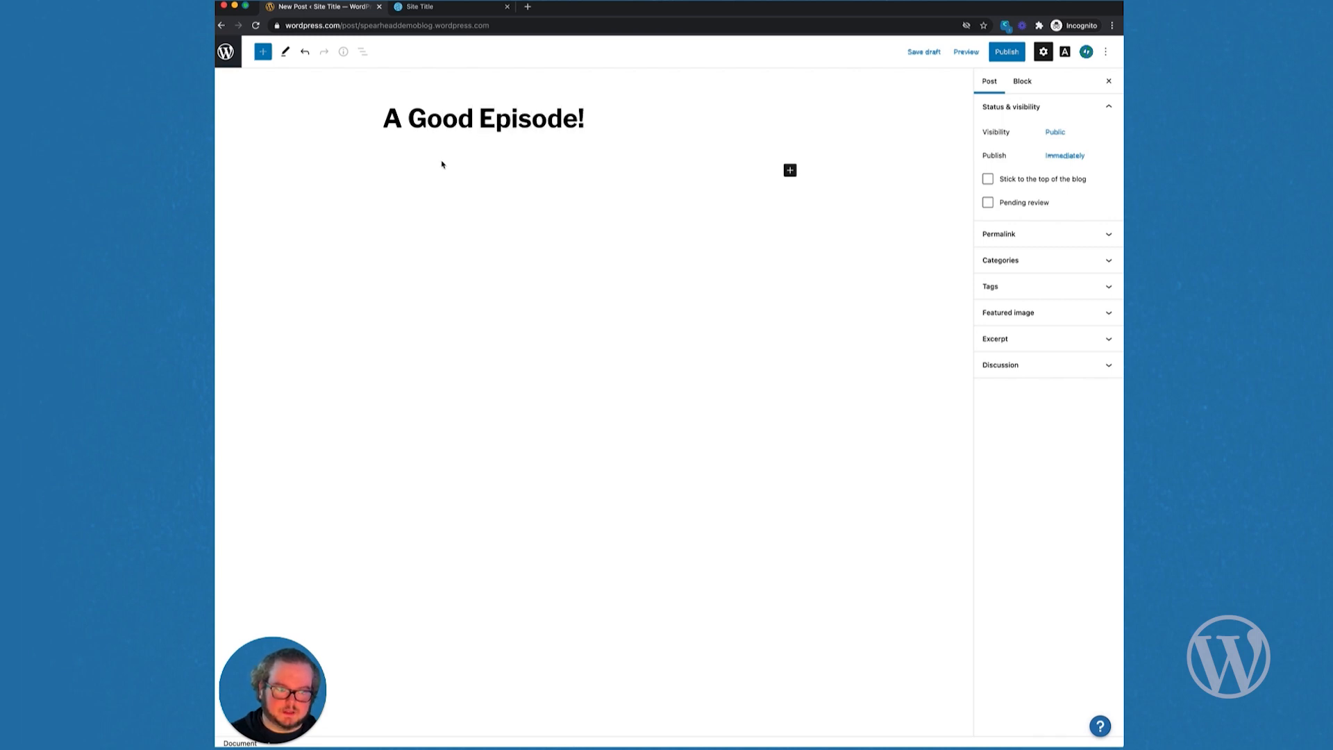
left_click(427, 171)
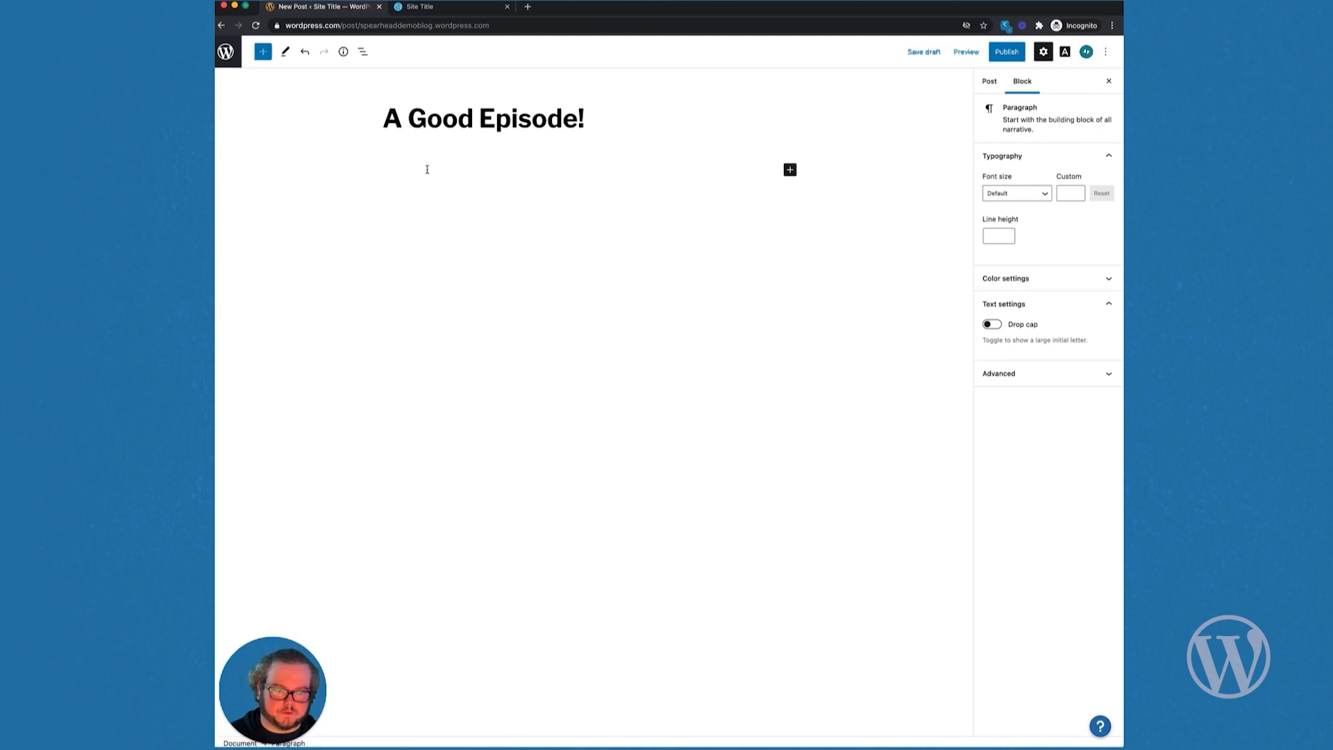
left_click(791, 171)
left_click(855, 204)
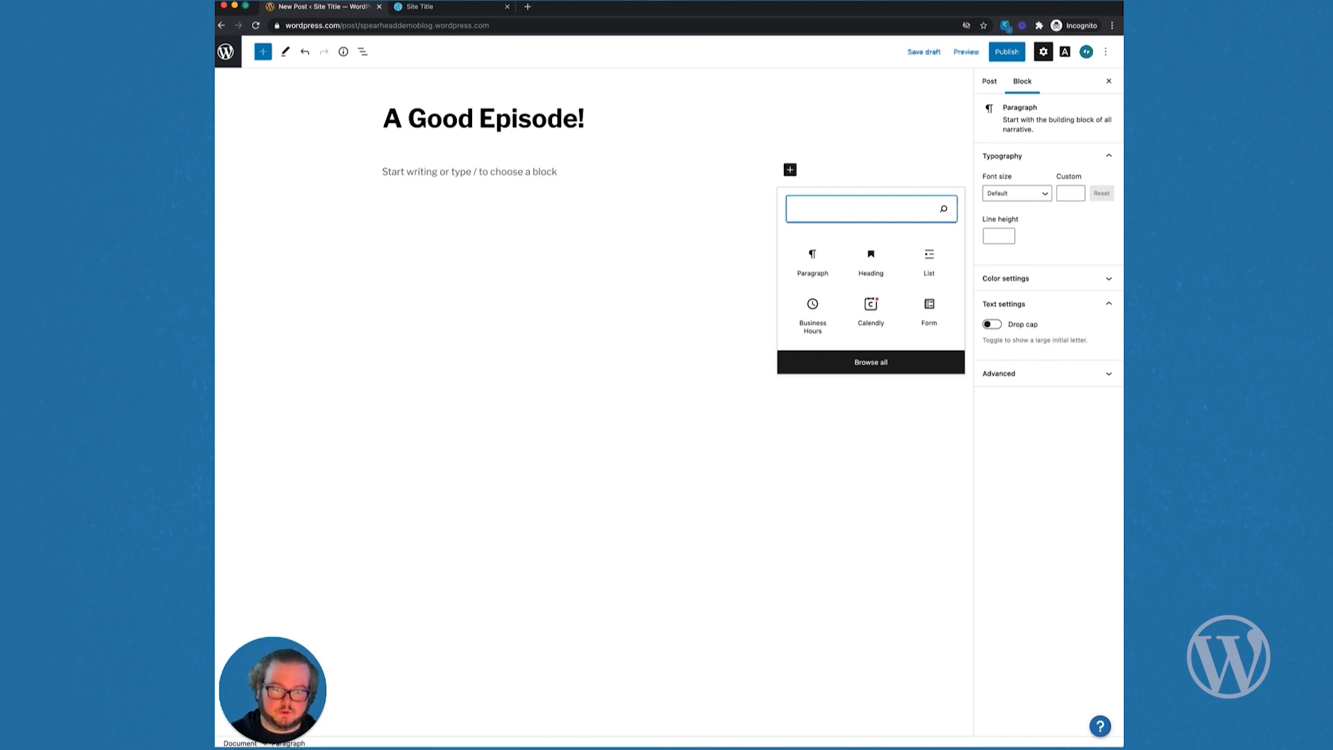
type("audio")
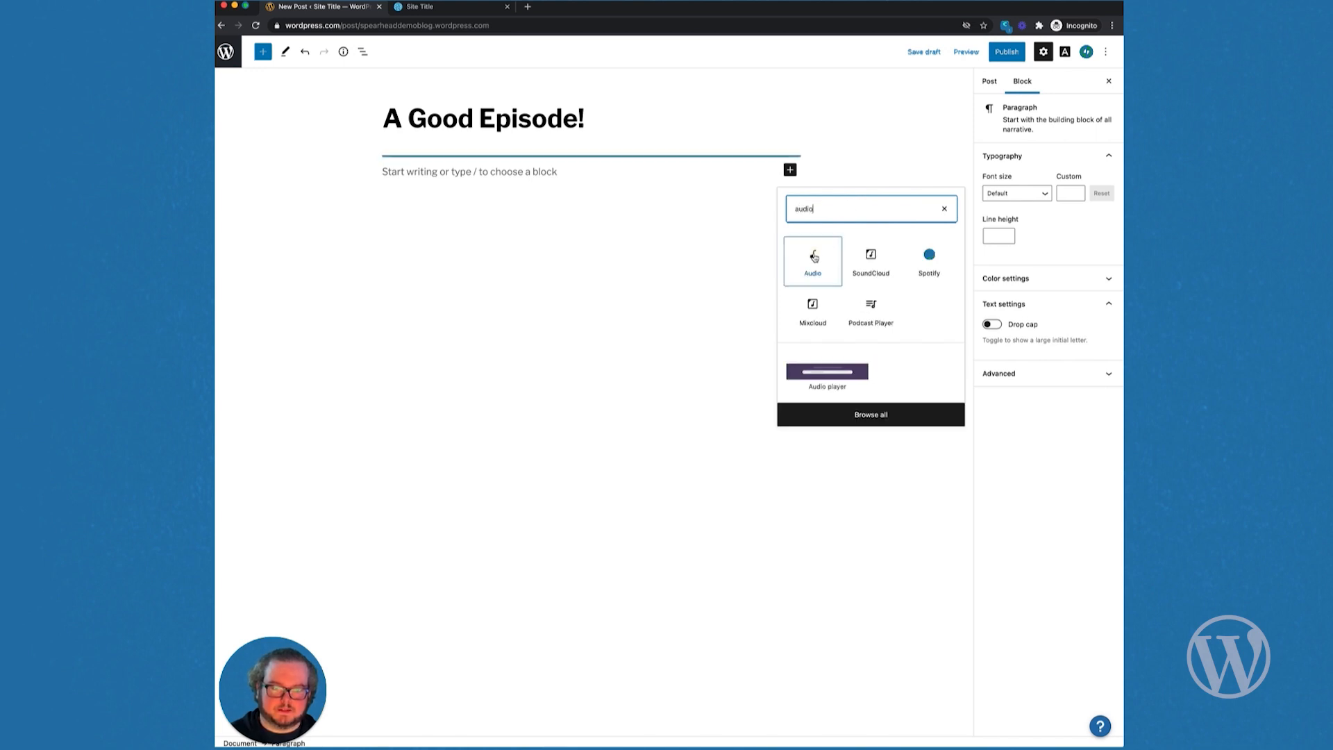
Step: Insert an Audio block holding Episode1 from the Media Library, with a paragraph below
left_click(815, 257)
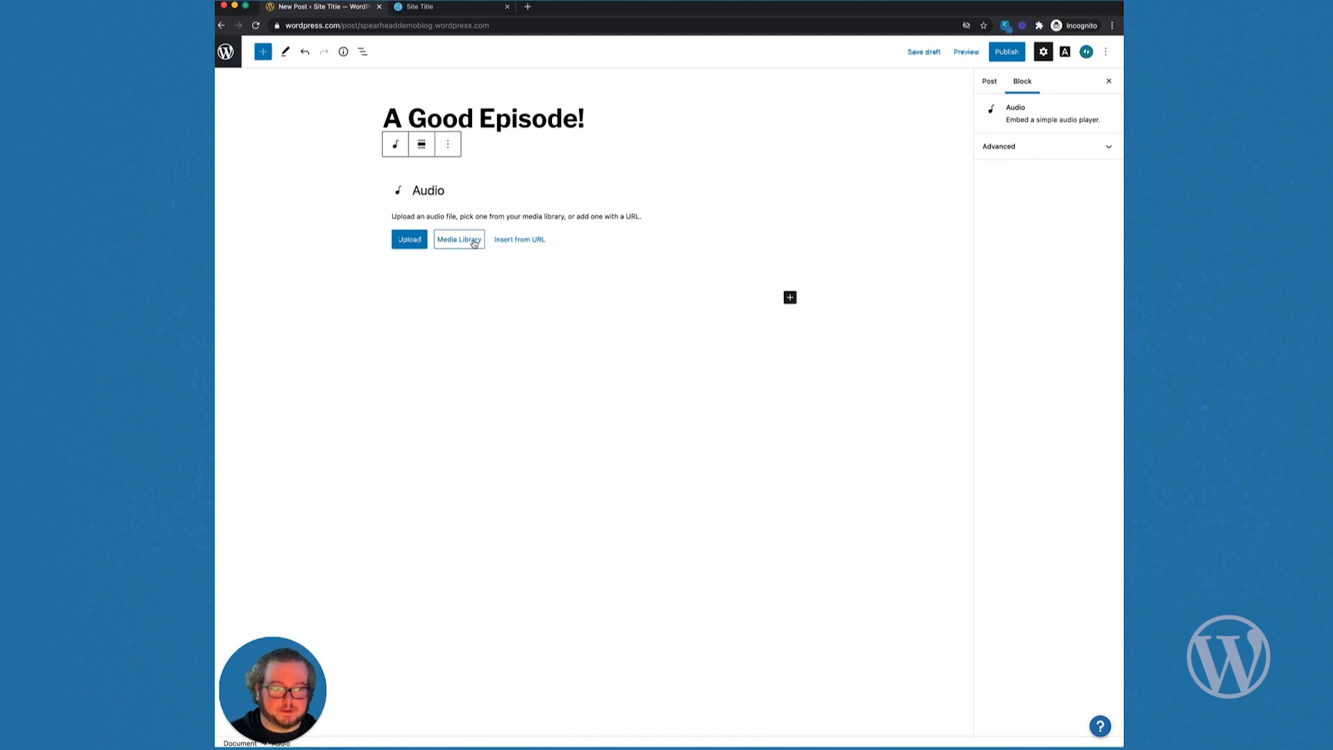
left_click(472, 240)
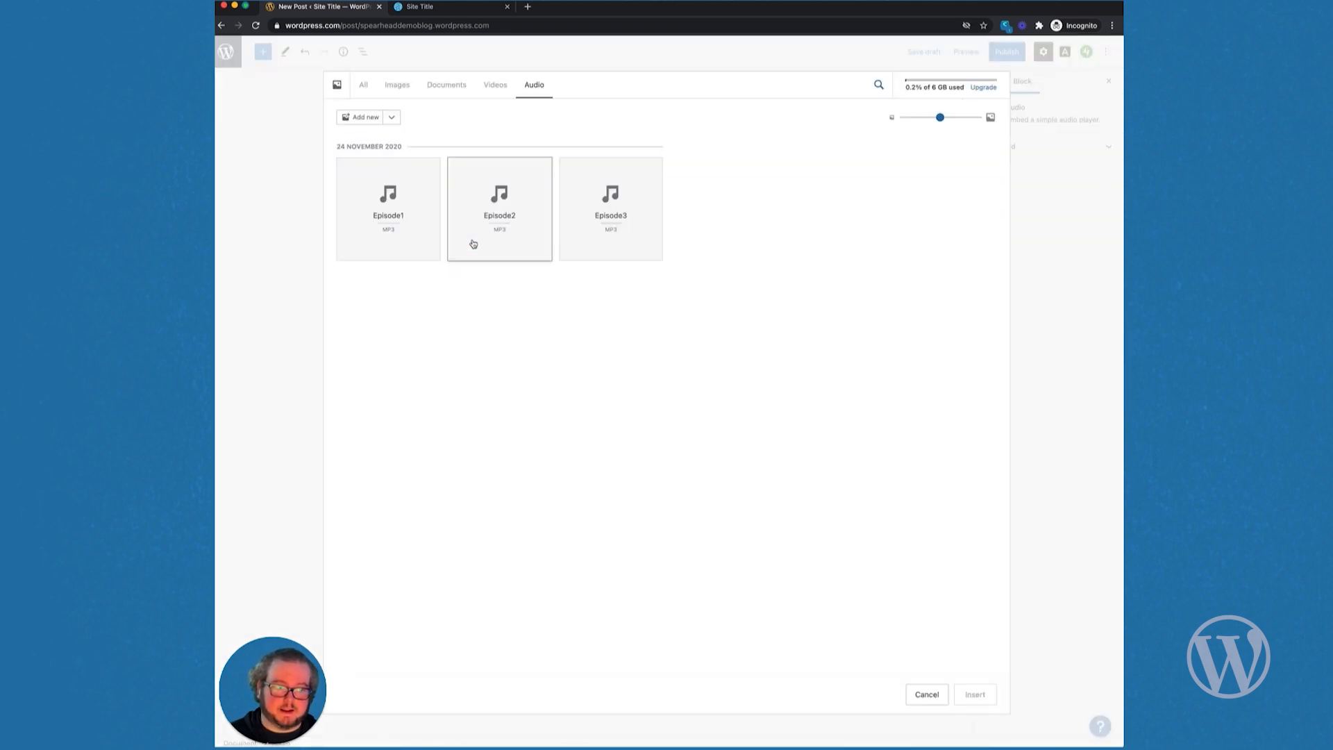
left_click(405, 230)
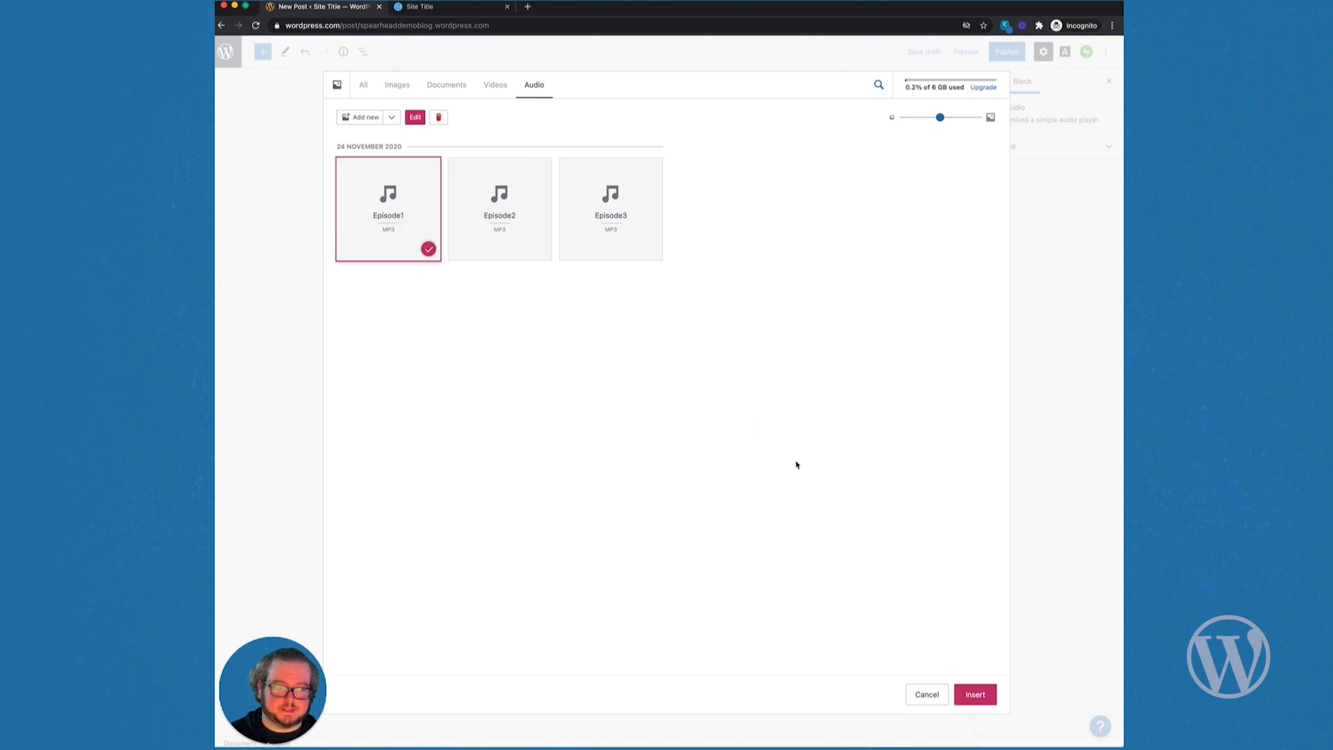
left_click(974, 695)
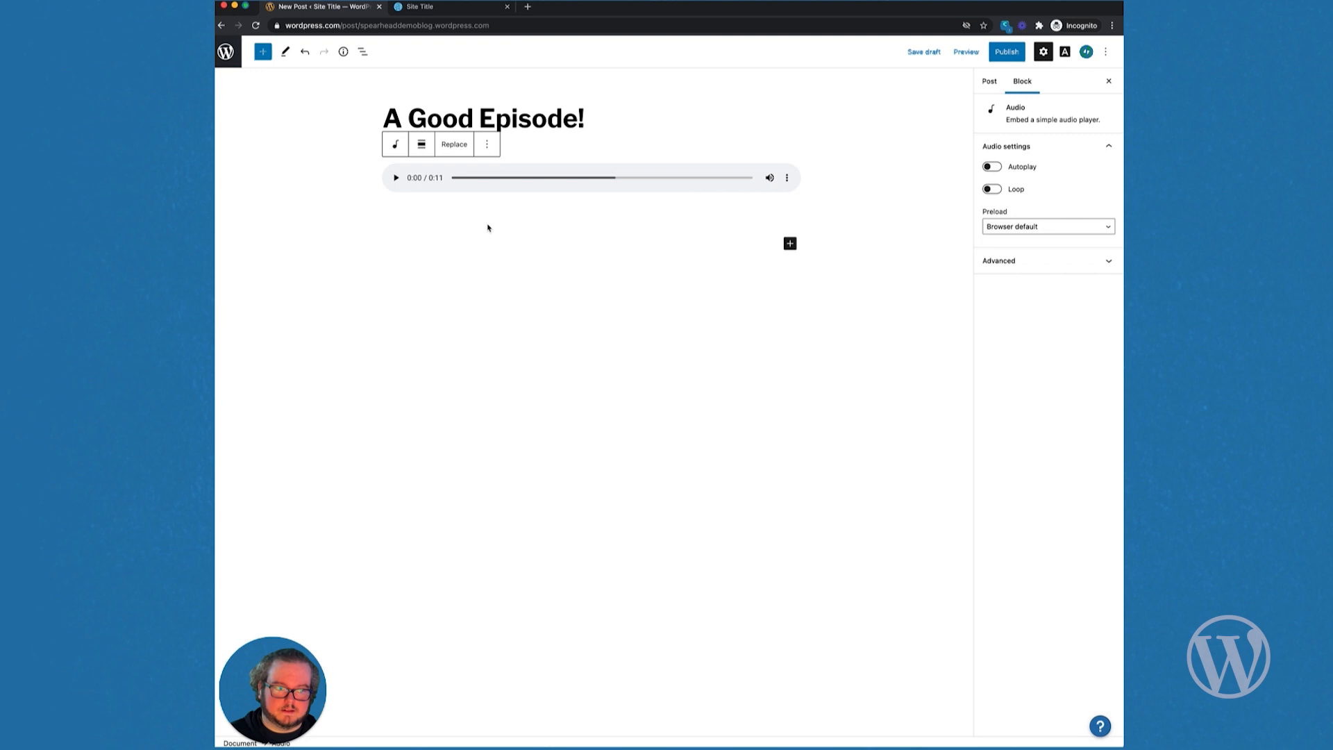
left_click(482, 221)
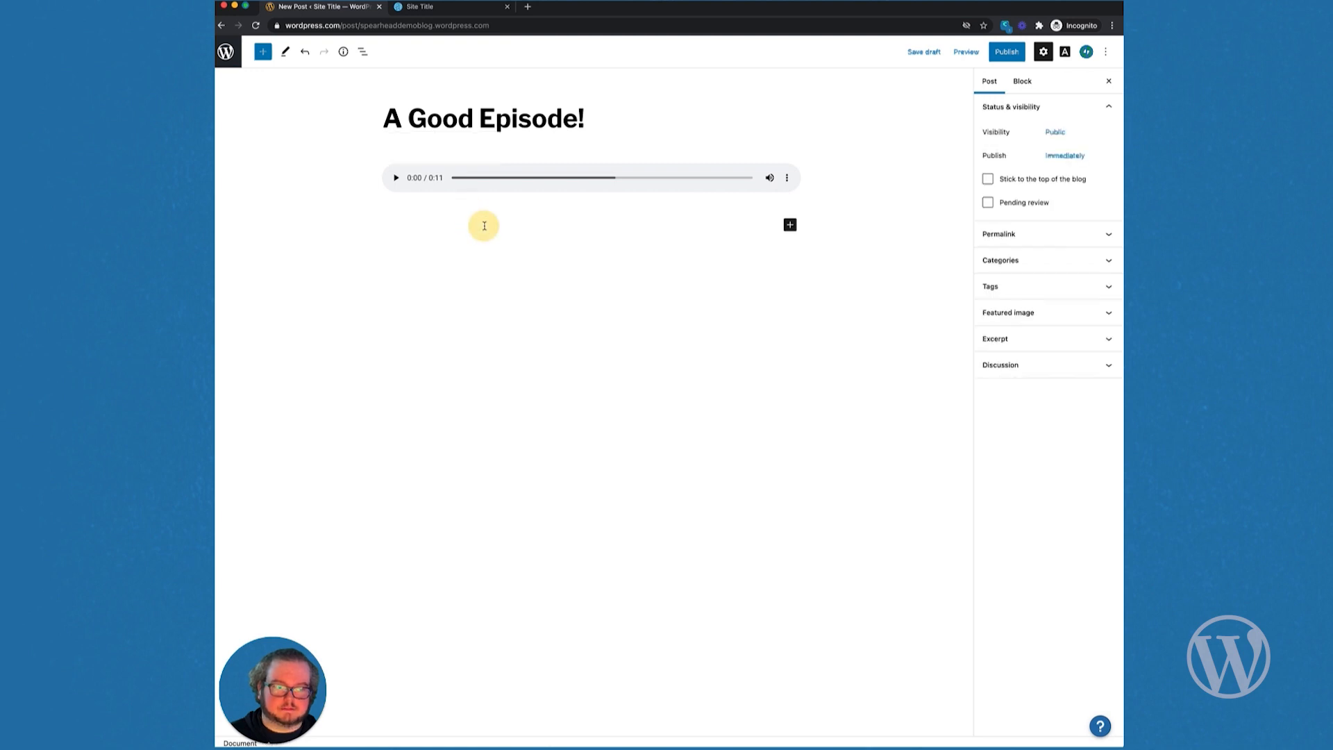
left_click(483, 224)
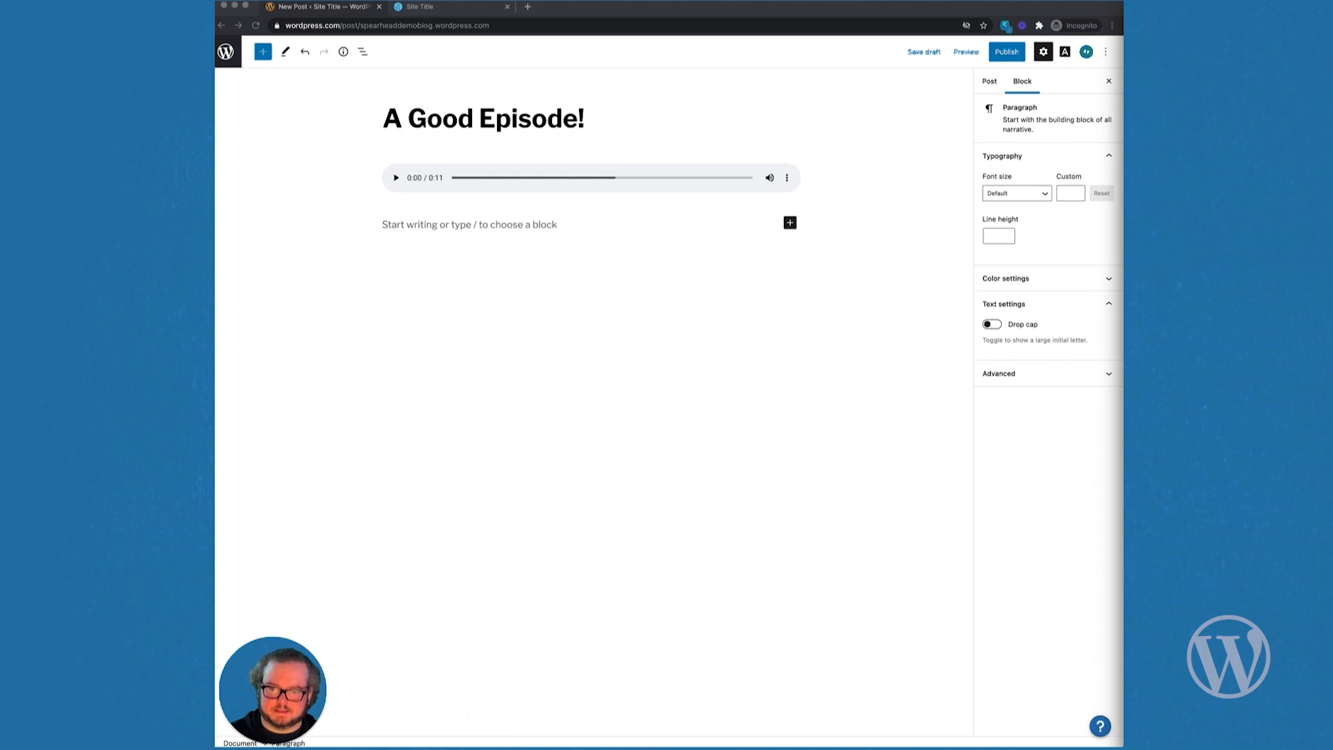
Step: Paste the guests, topics list and site links below the player, then show post settings
left_click(442, 223)
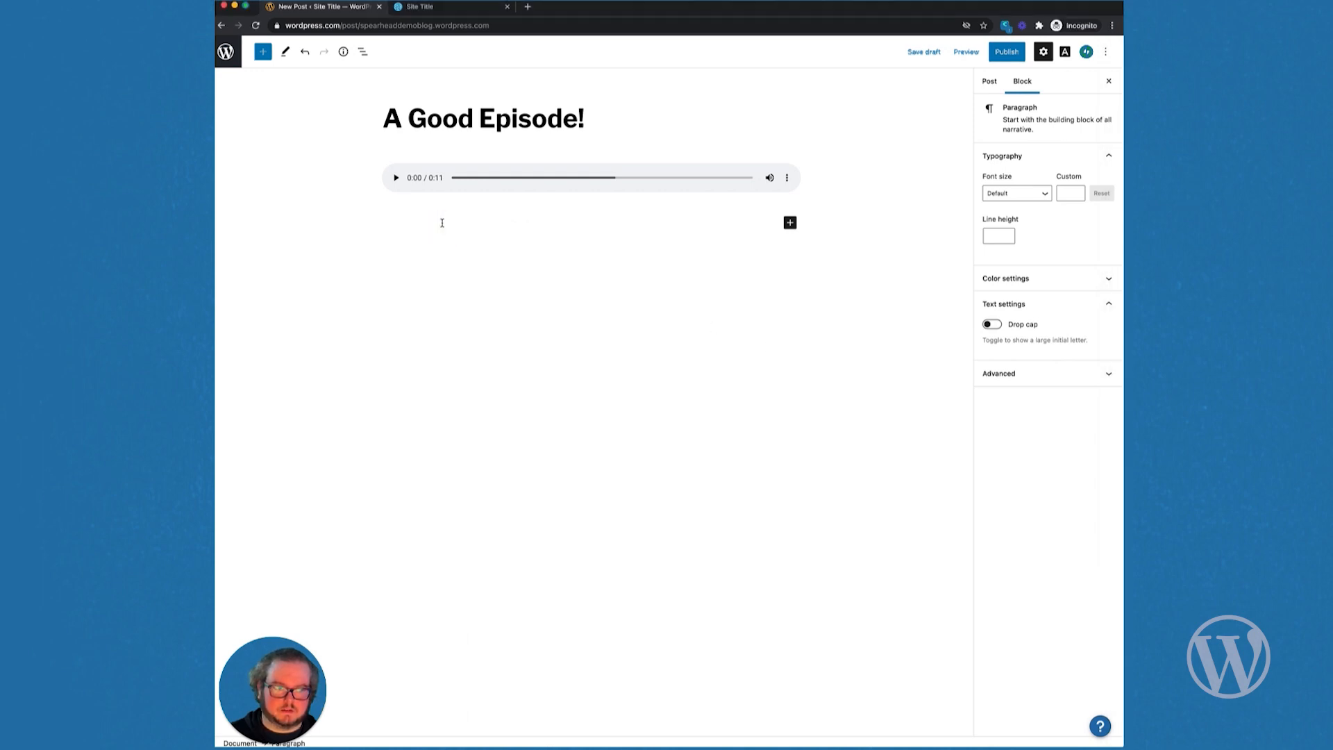
type("Guests: Ed Thomas, Richard Midson Topics: The growth of podcasting The growth of websites SEO Key principles of getting noticed WordPress.com: https://wordpress.com WordPress.com Courses: https://wpcourses.com Distributed.blog: https://distributed.blog")
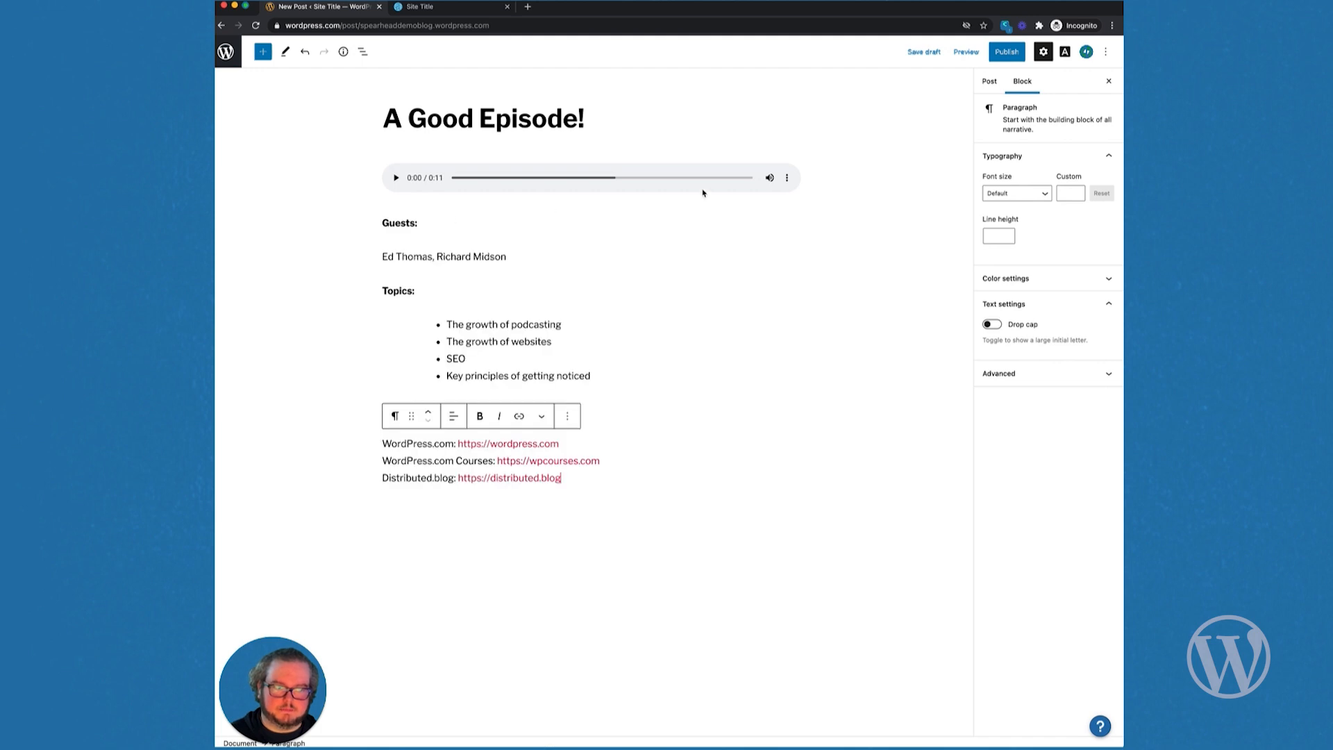
left_click(991, 83)
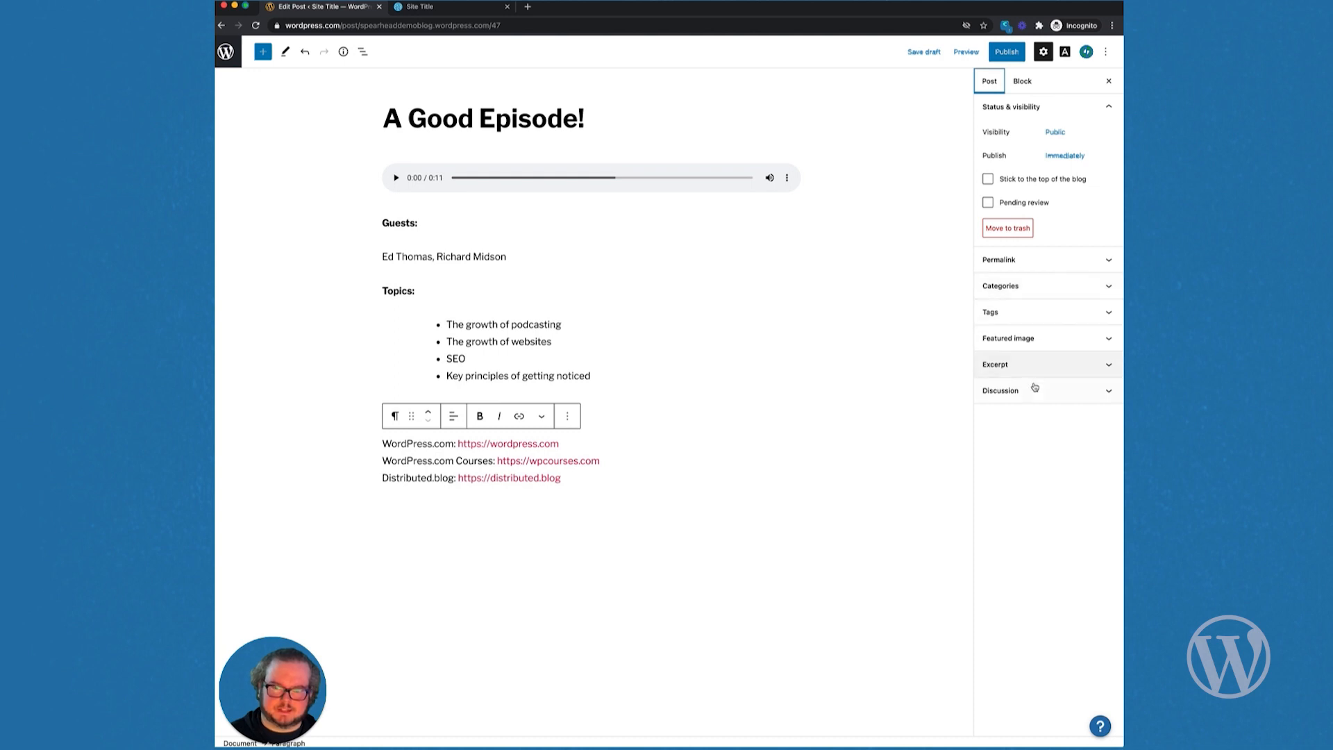
Step: File the post under the Podcast category
left_click(1036, 289)
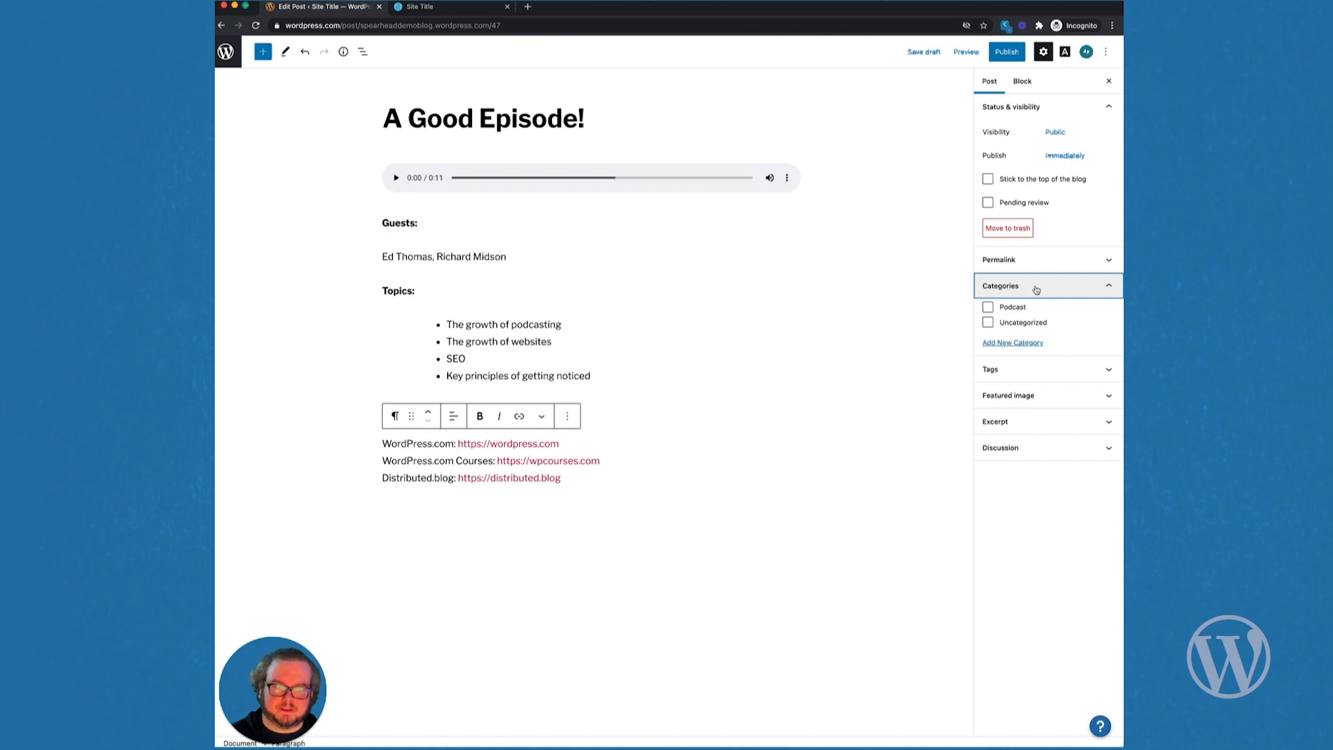
left_click(989, 308)
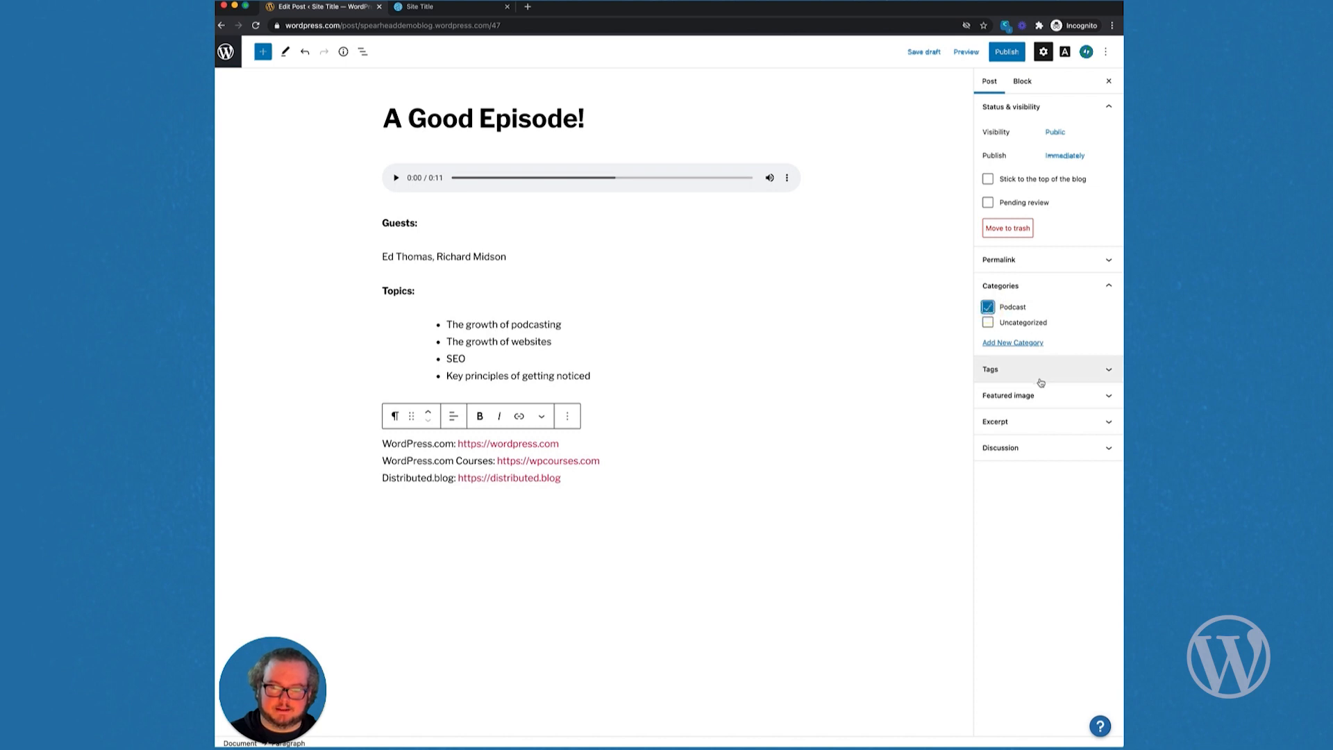
left_click(1104, 286)
Step: Tag the post podcasting, market research, websites and seo
left_click(1094, 312)
left_click(1060, 352)
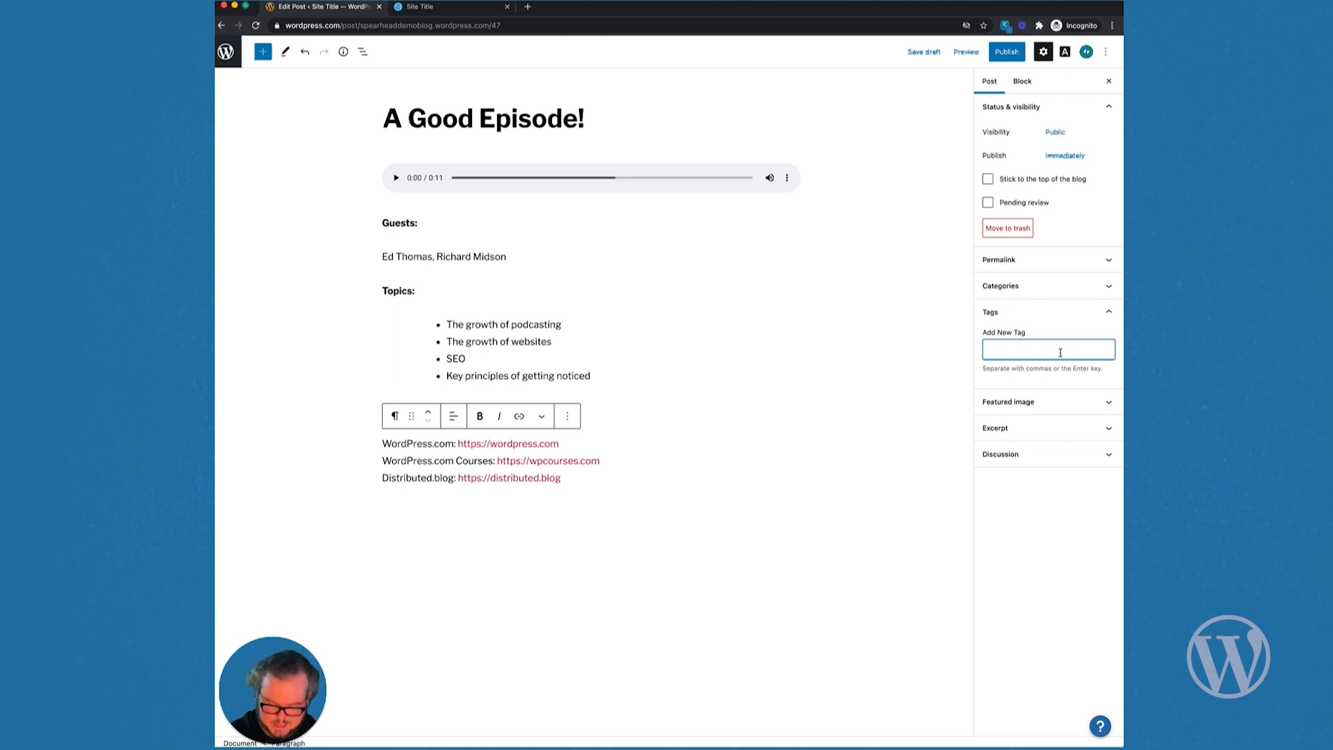
type("pod")
left_click(1050, 365)
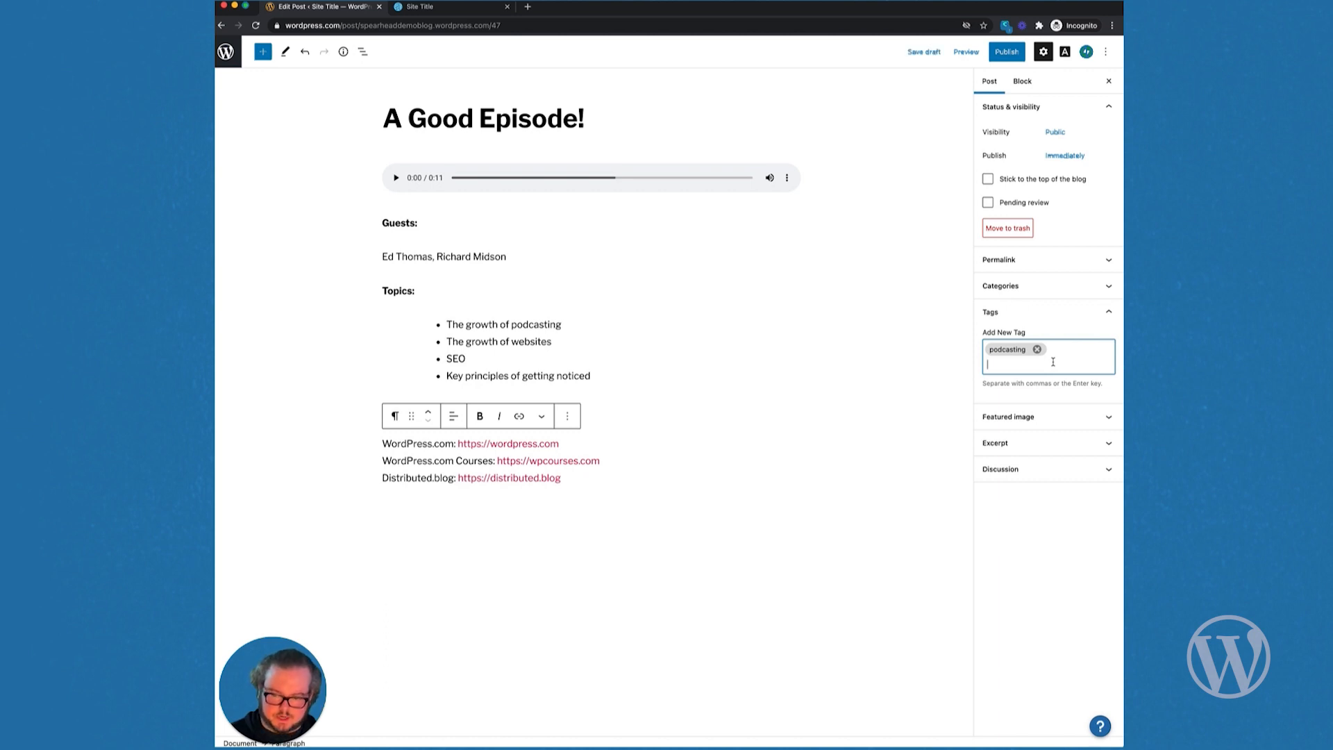
type("market")
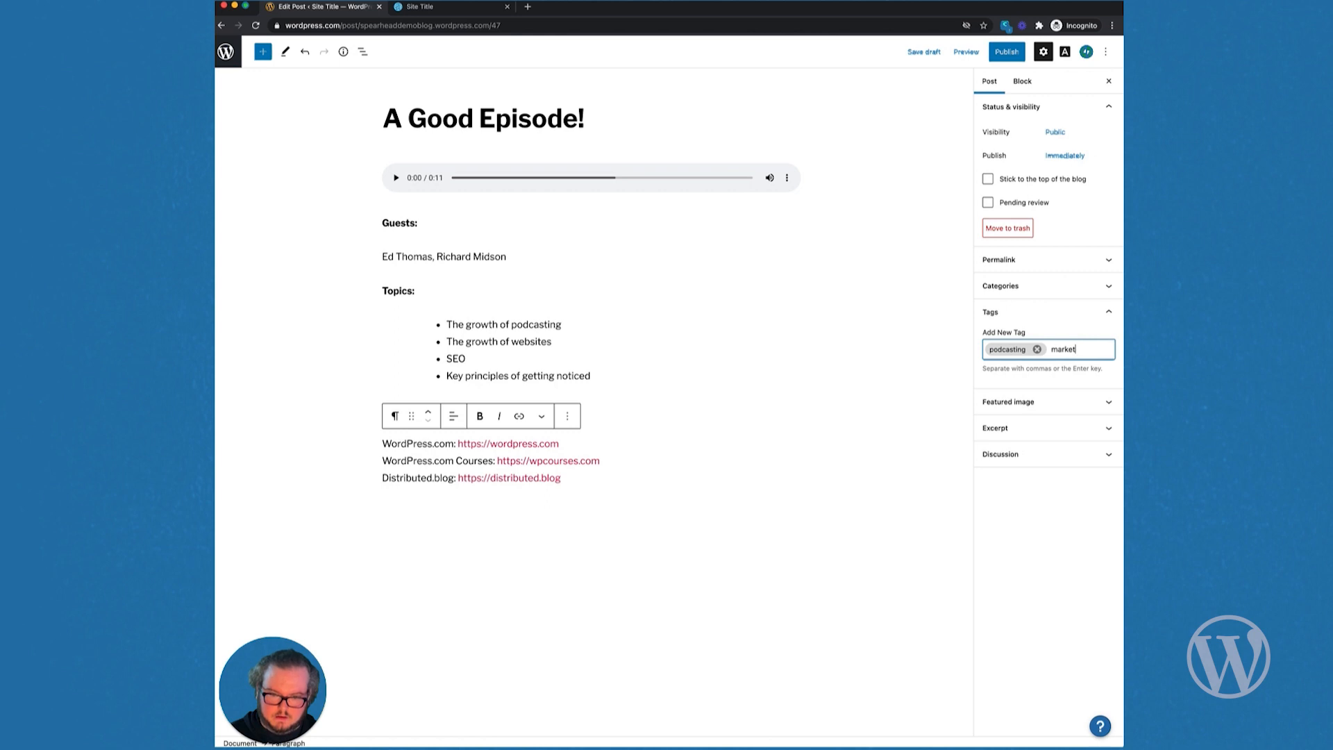
type(" research")
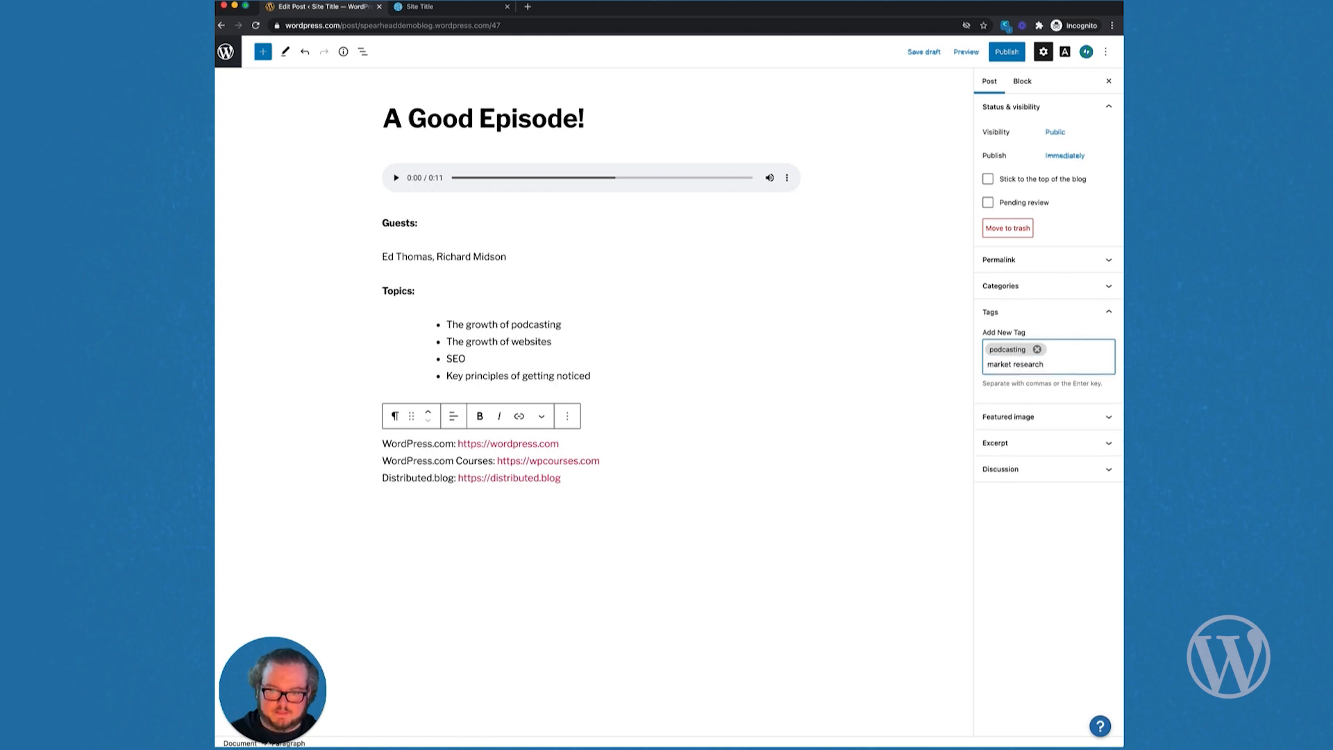
key("Return")
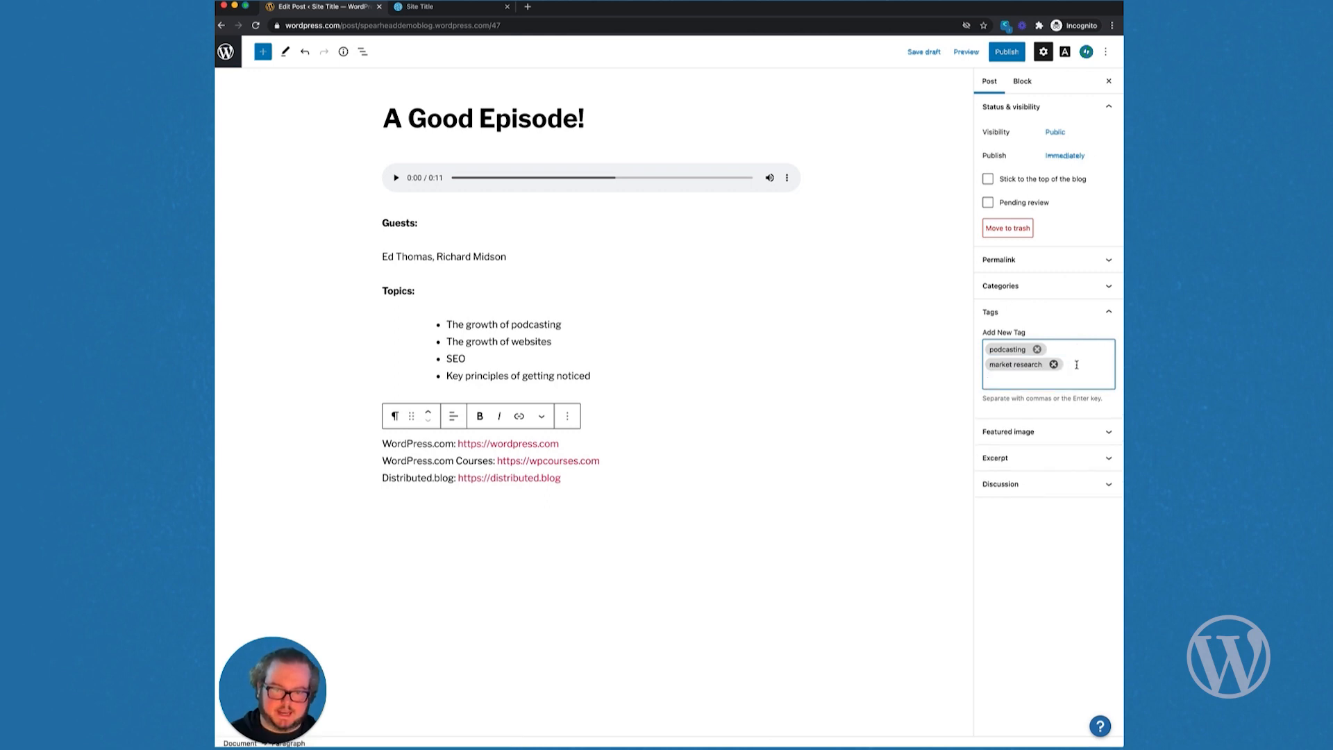
type("websites")
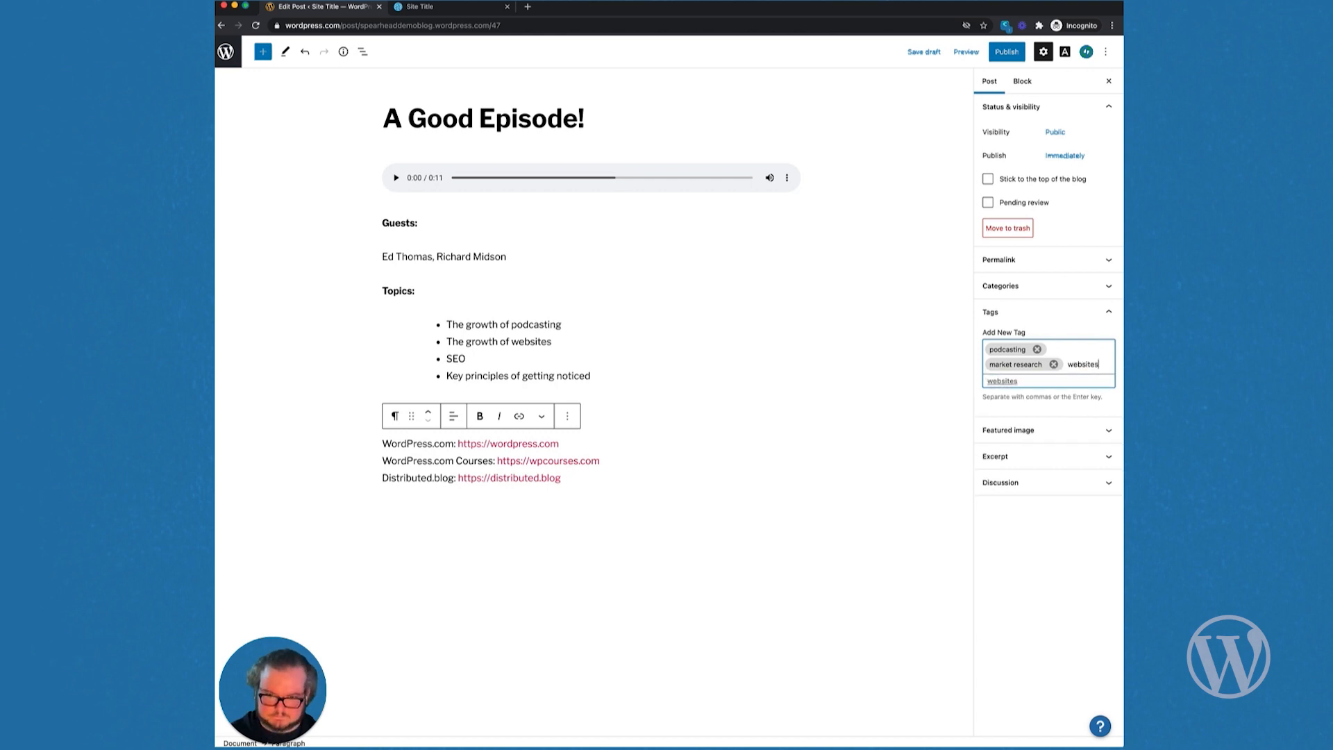
key("Return")
type("es s")
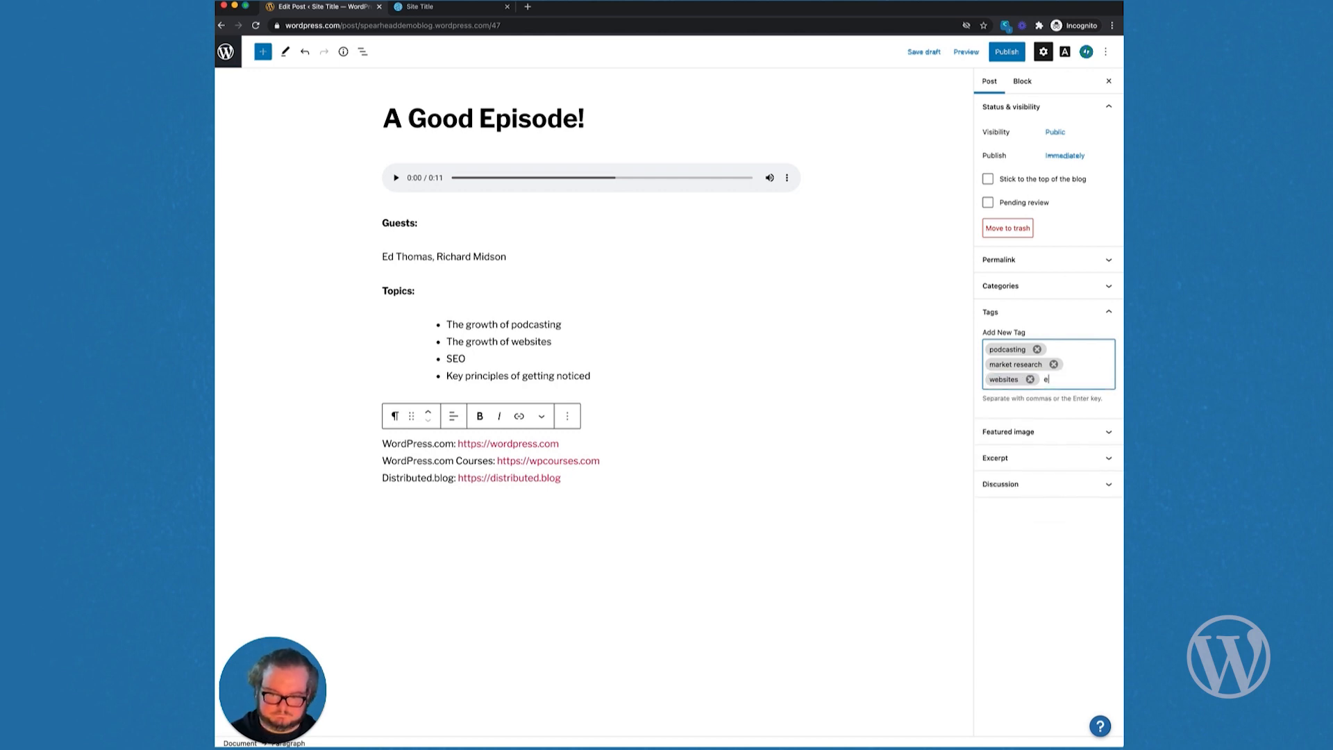
type("eo")
key("Return")
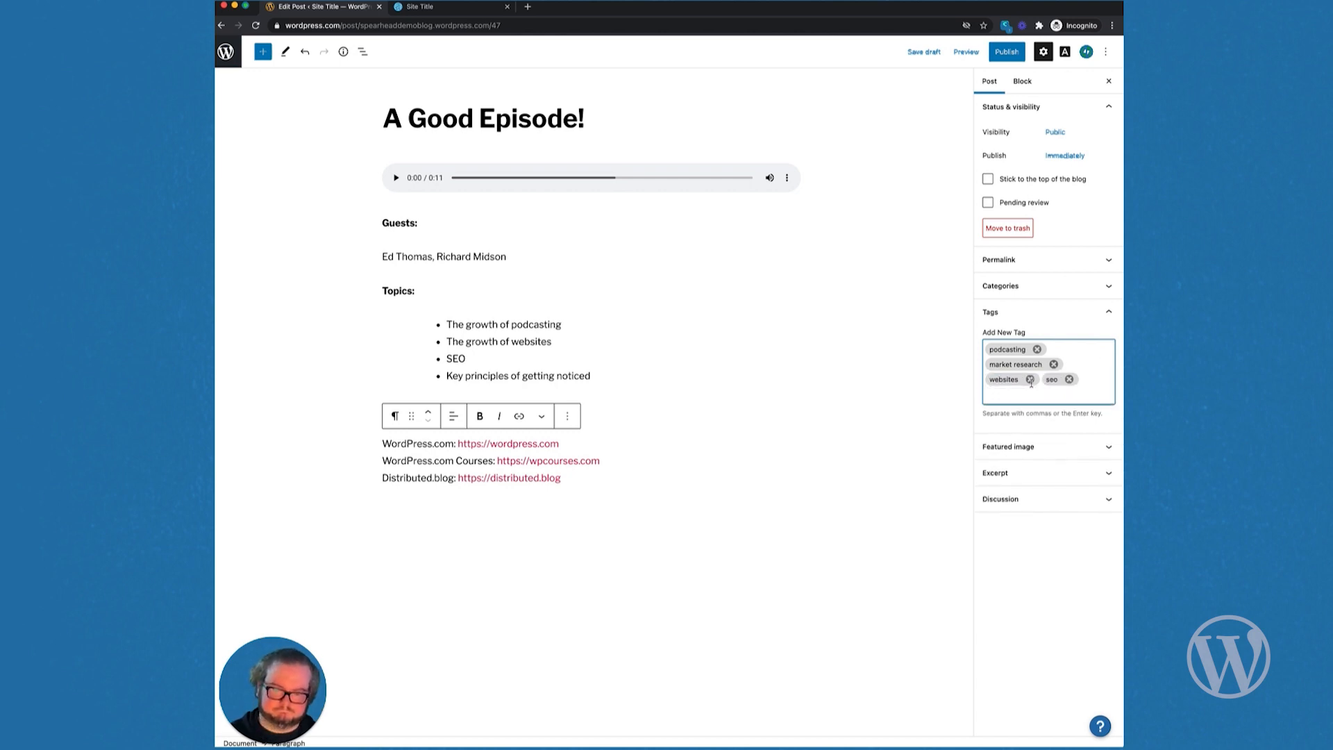
Step: Set the first Podcasting episode graphic from the Media Library as the post's featured image
left_click(1033, 446)
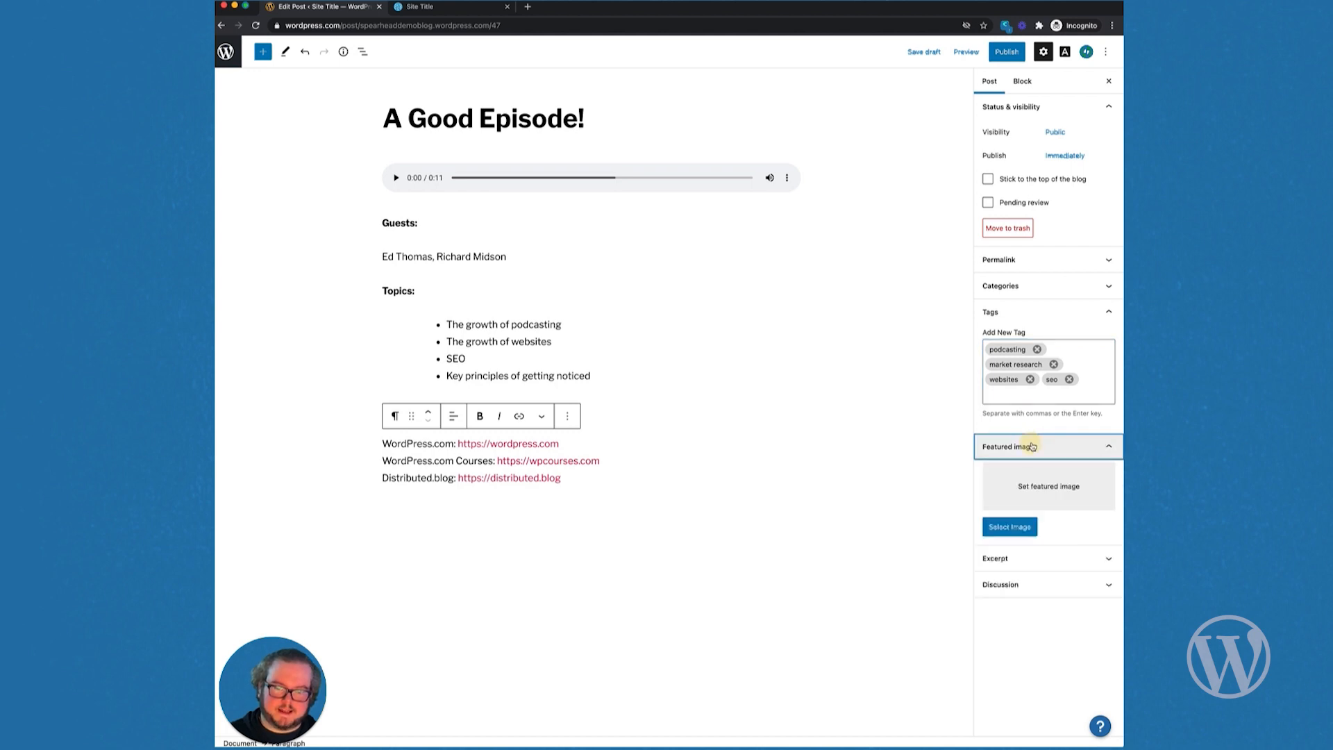
left_click(1109, 312)
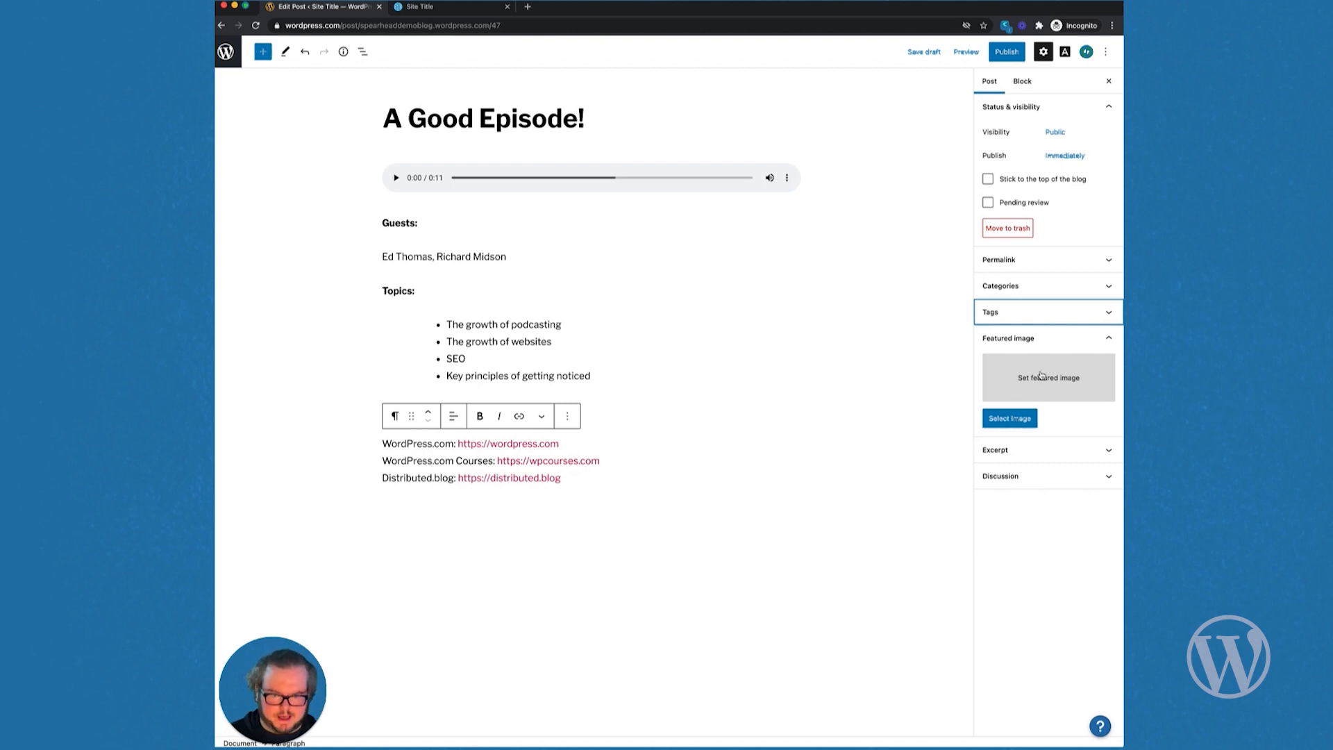
left_click(1012, 420)
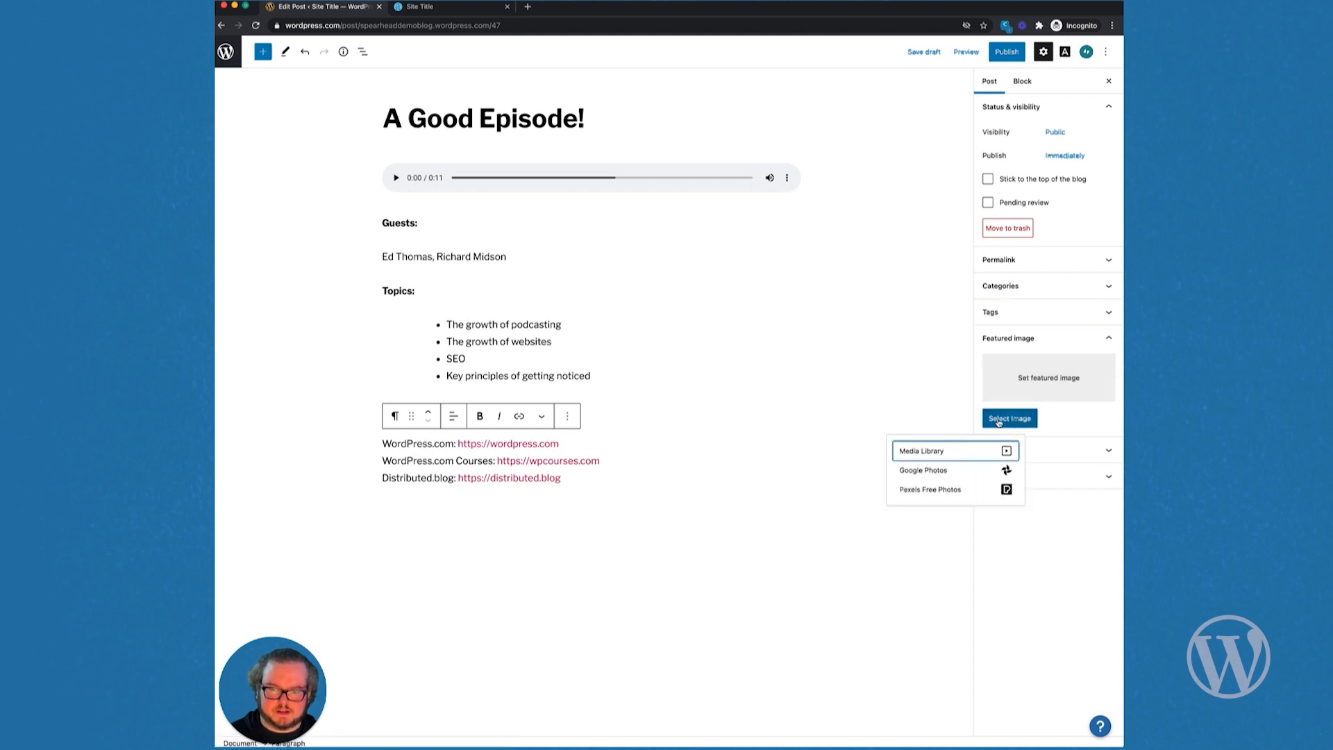
left_click(956, 453)
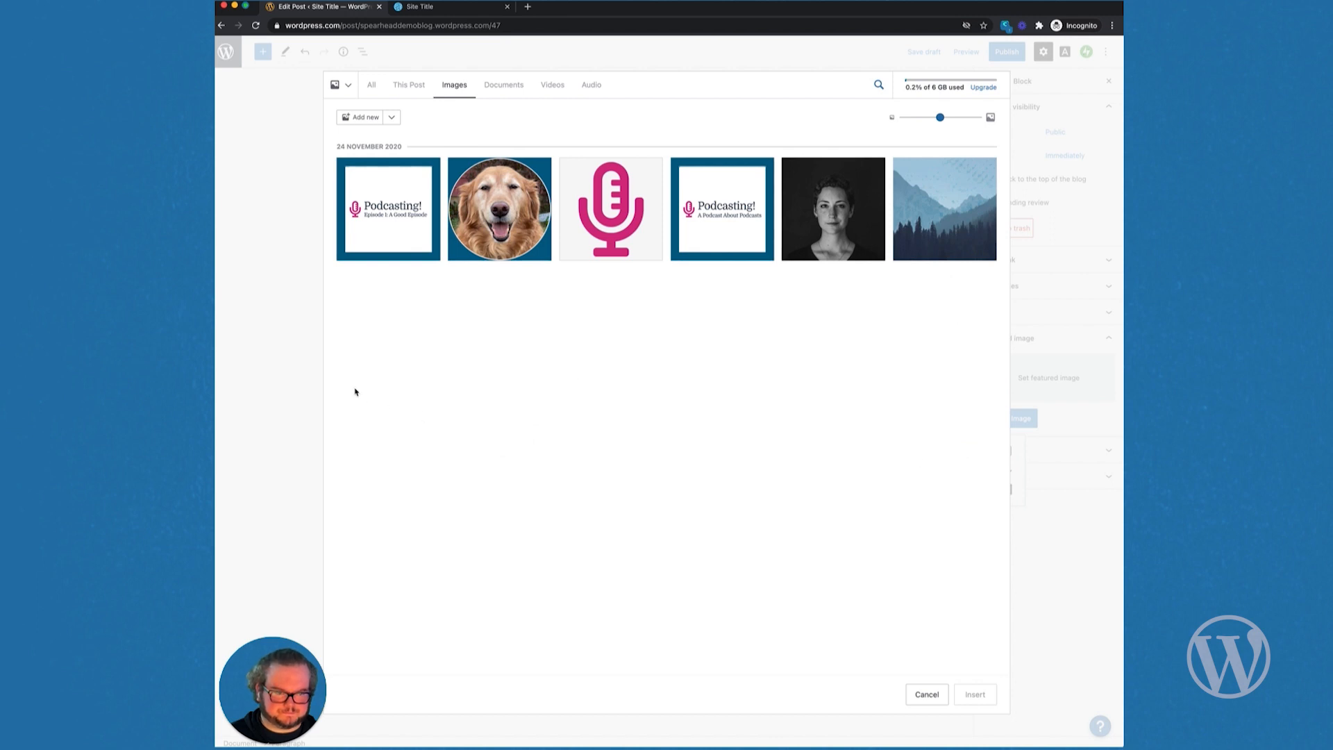
left_click(403, 225)
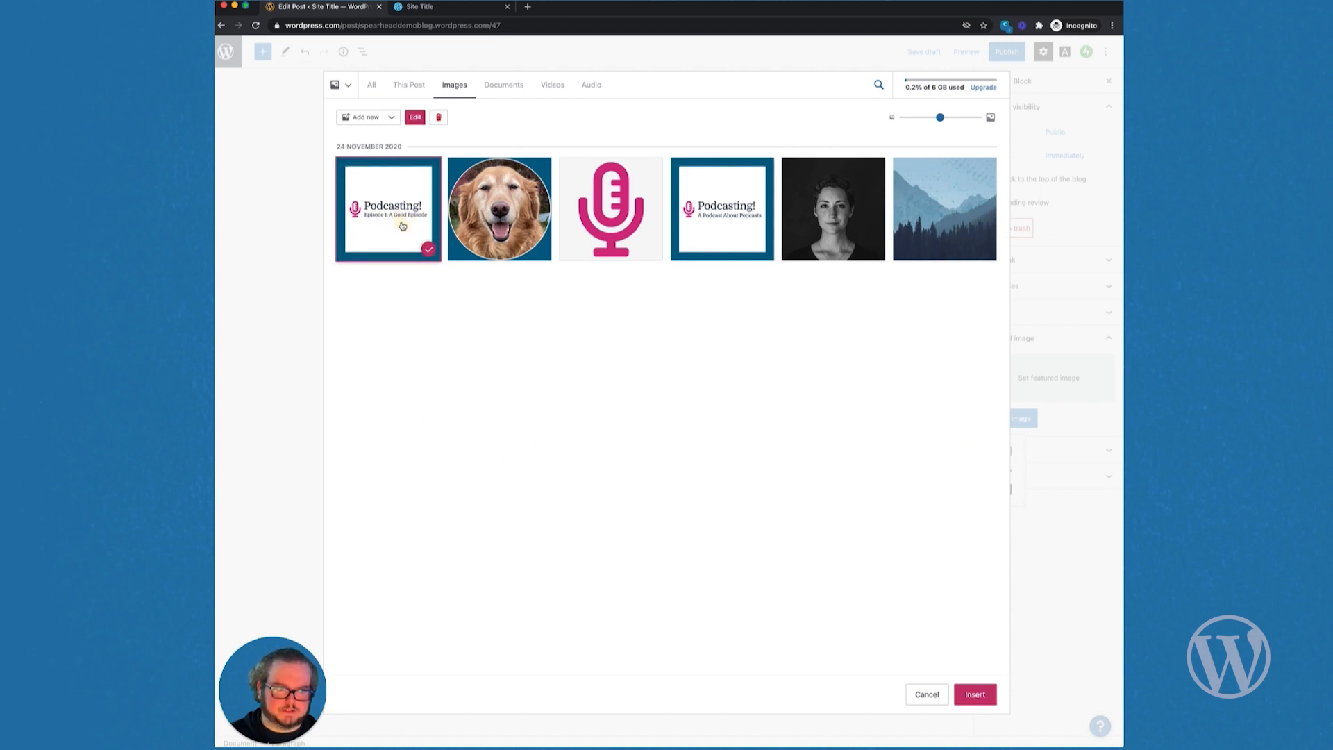
left_click(975, 695)
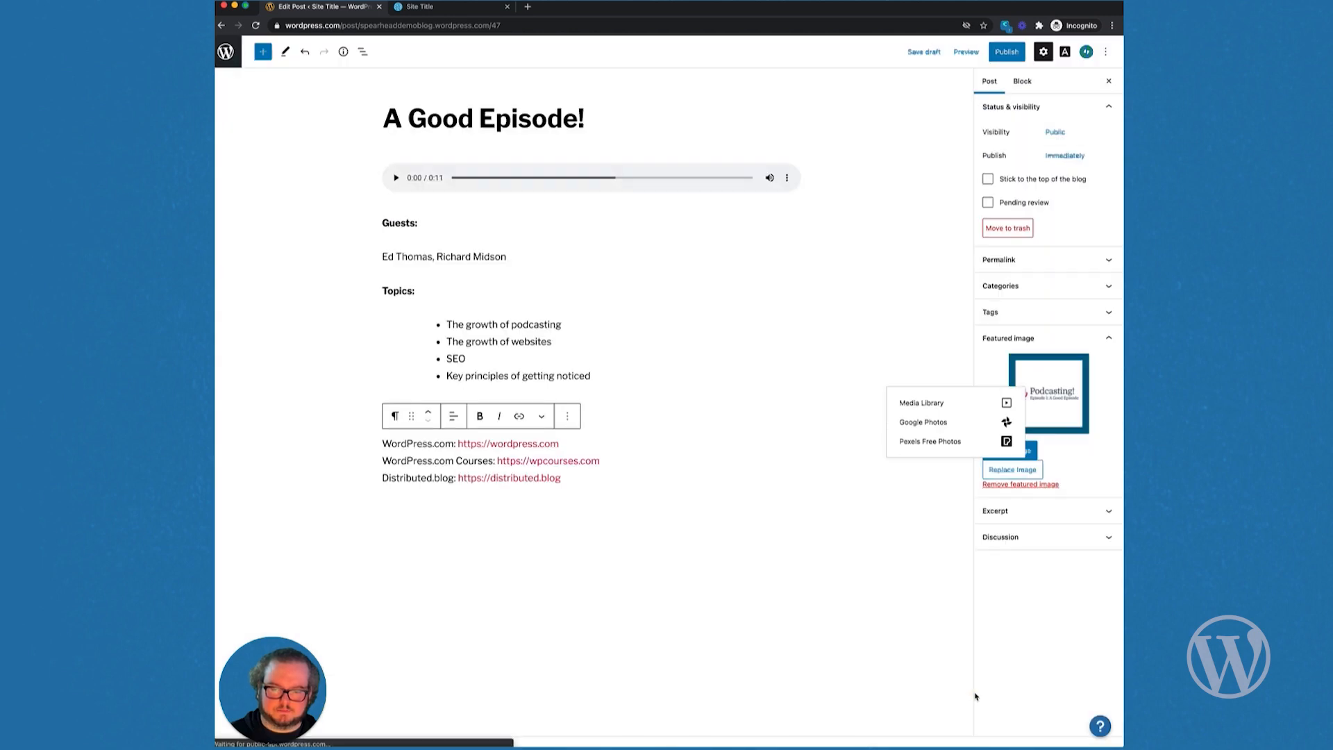
left_click(922, 604)
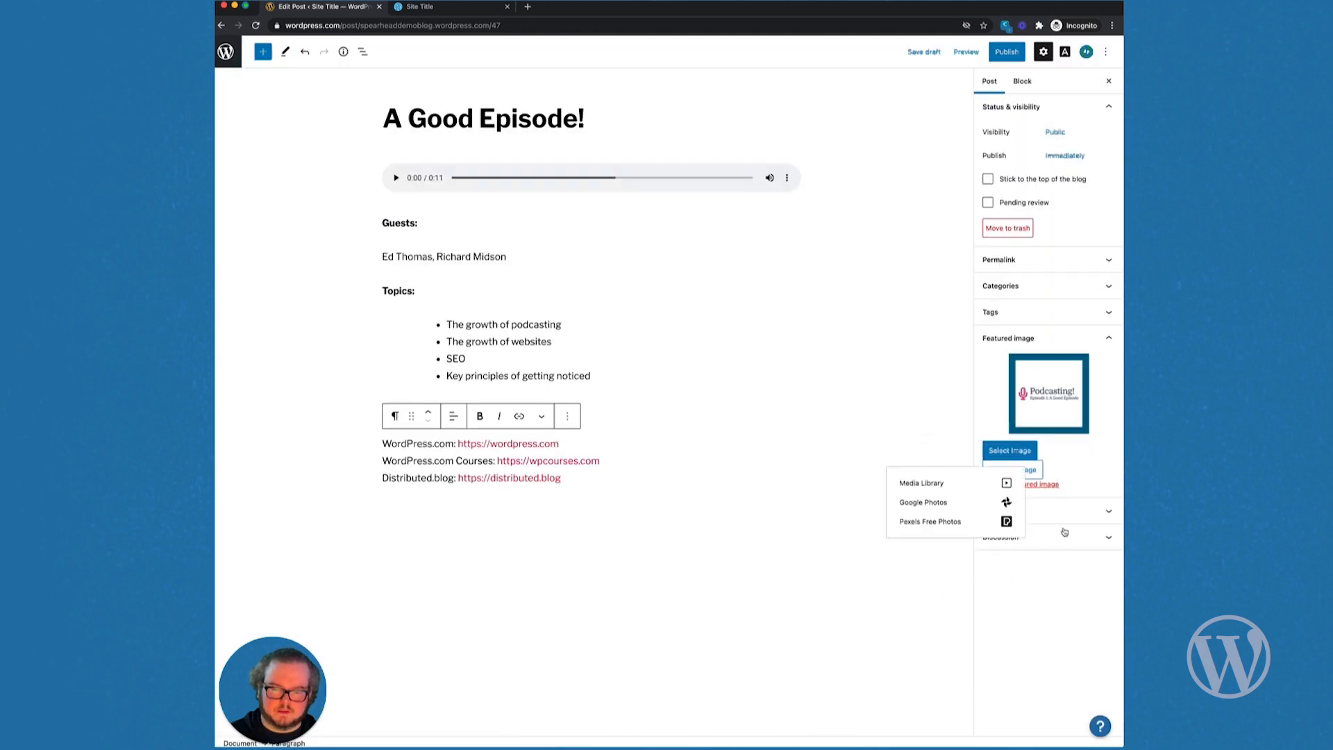
left_click(1060, 341)
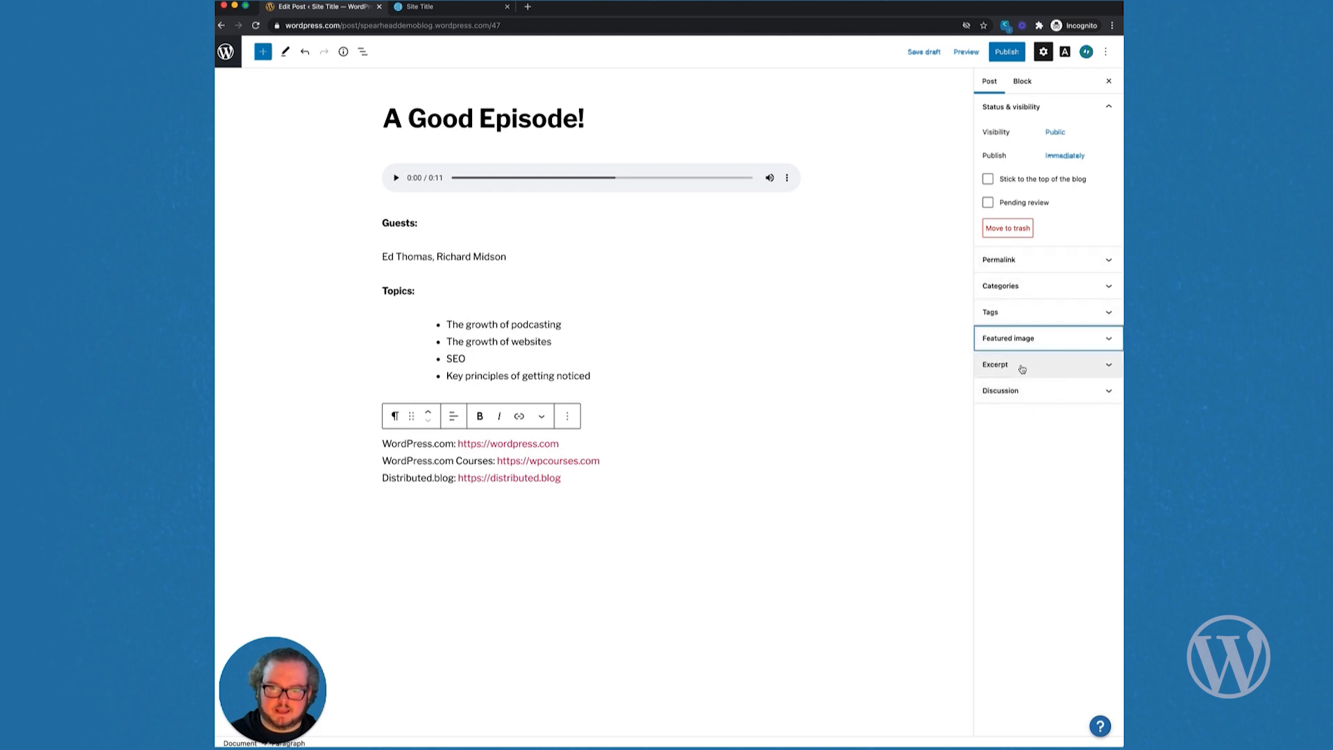
Step: Publish 'A Good Episode!', review it on the live site, then return to the editor
left_click(1004, 54)
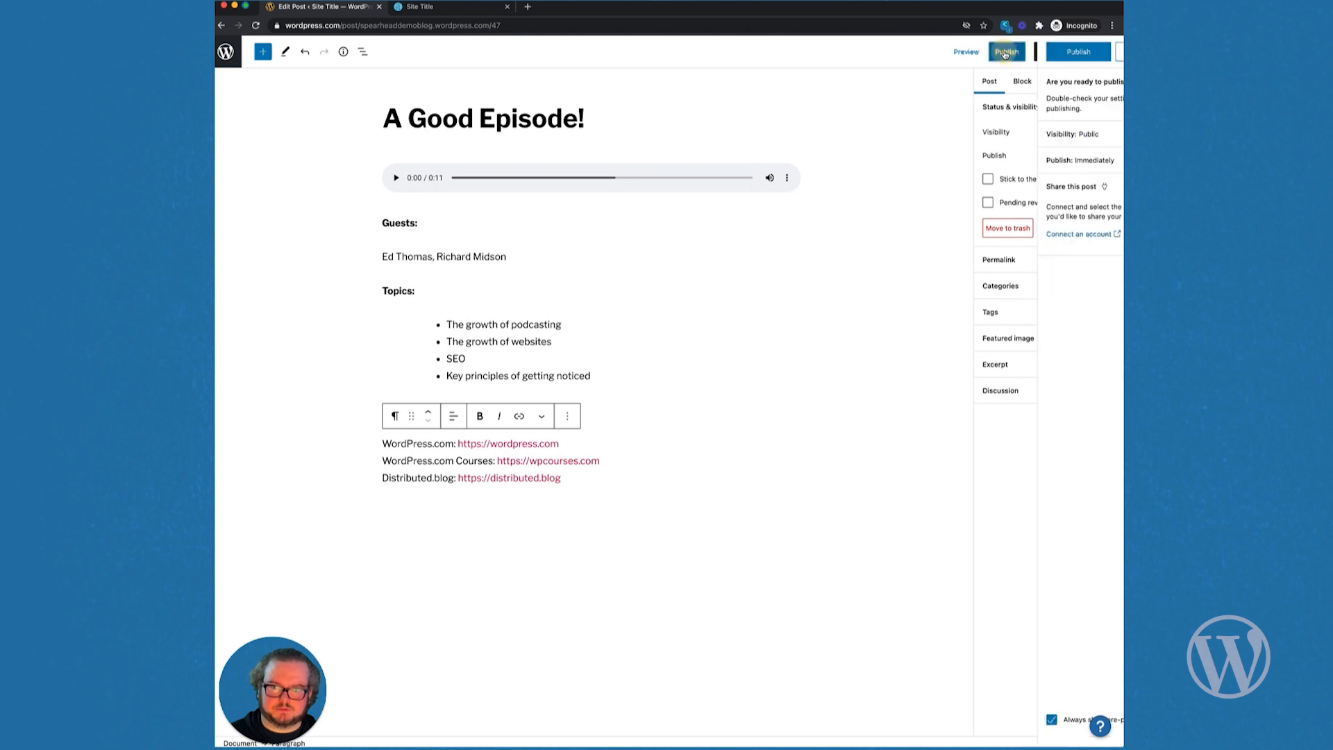
left_click(1015, 52)
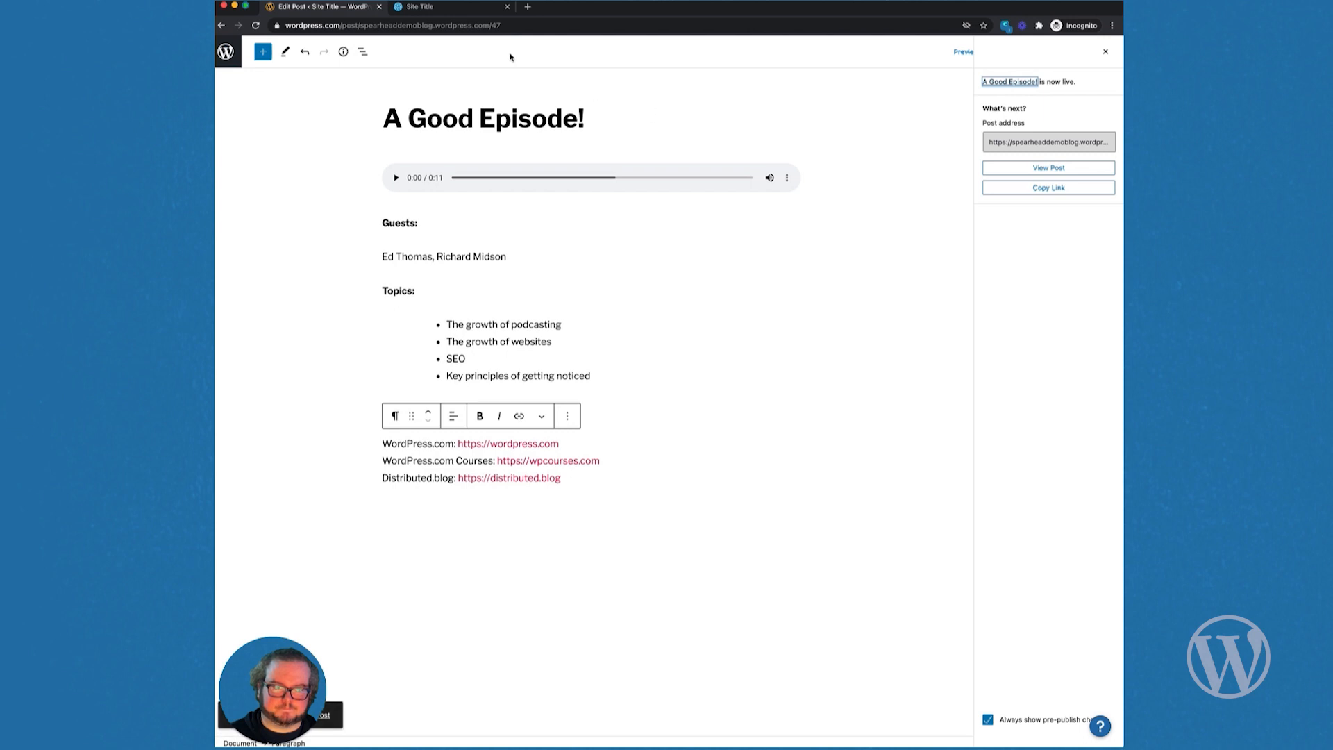
left_click(475, 9)
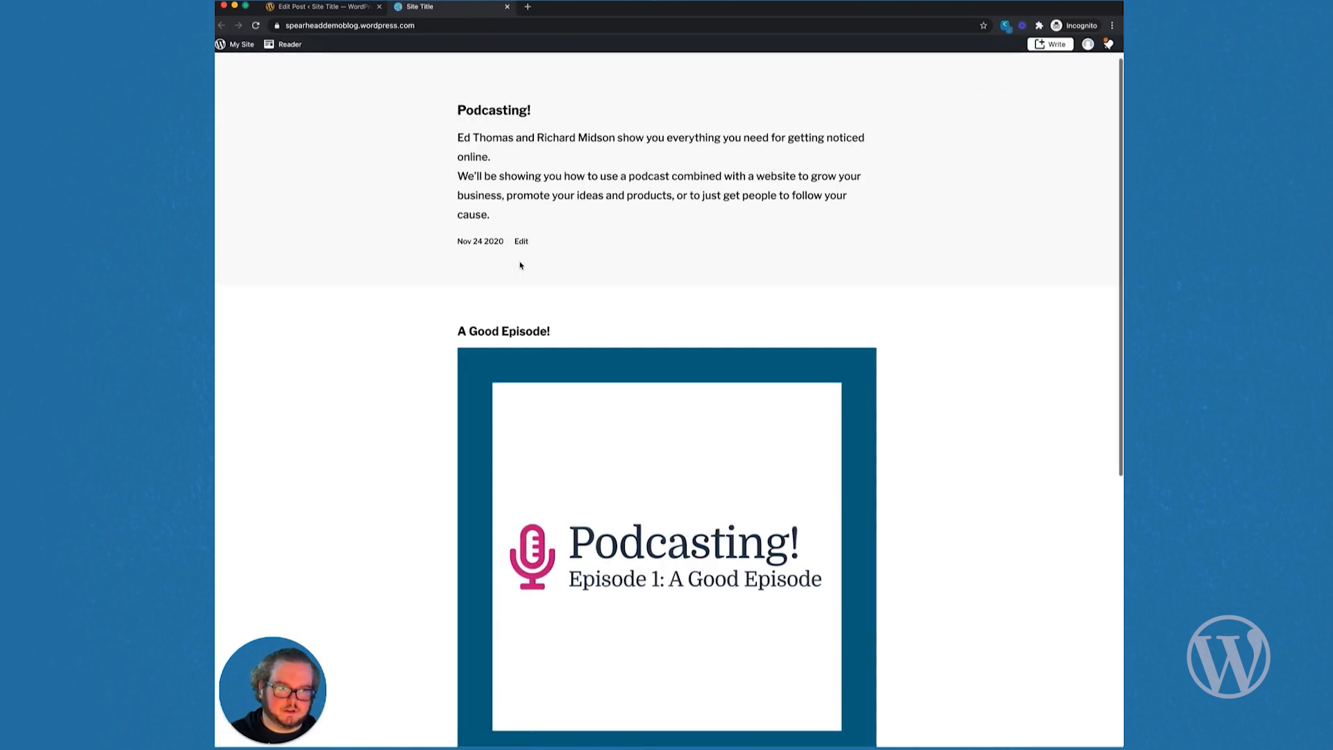
scroll(521, 265, "down", 5)
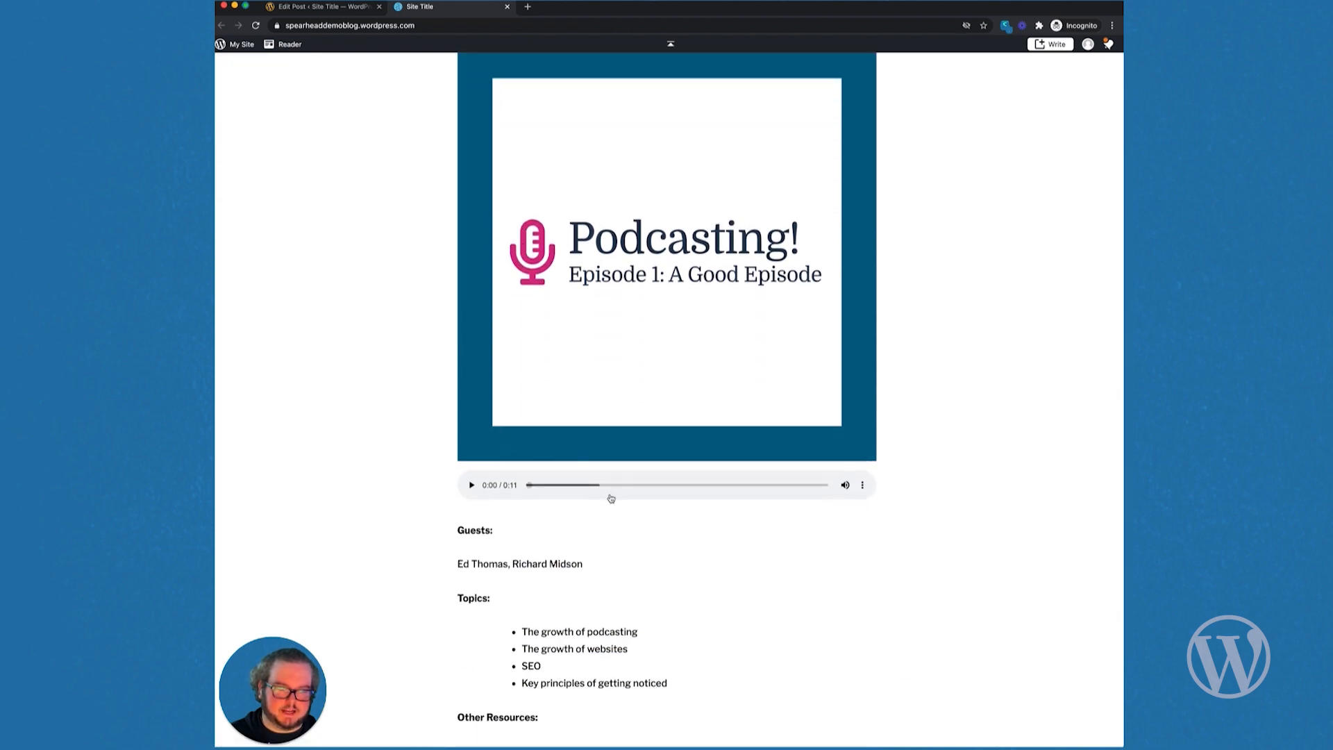
scroll(526, 565, "down", 1)
scroll(526, 565, "down", 3)
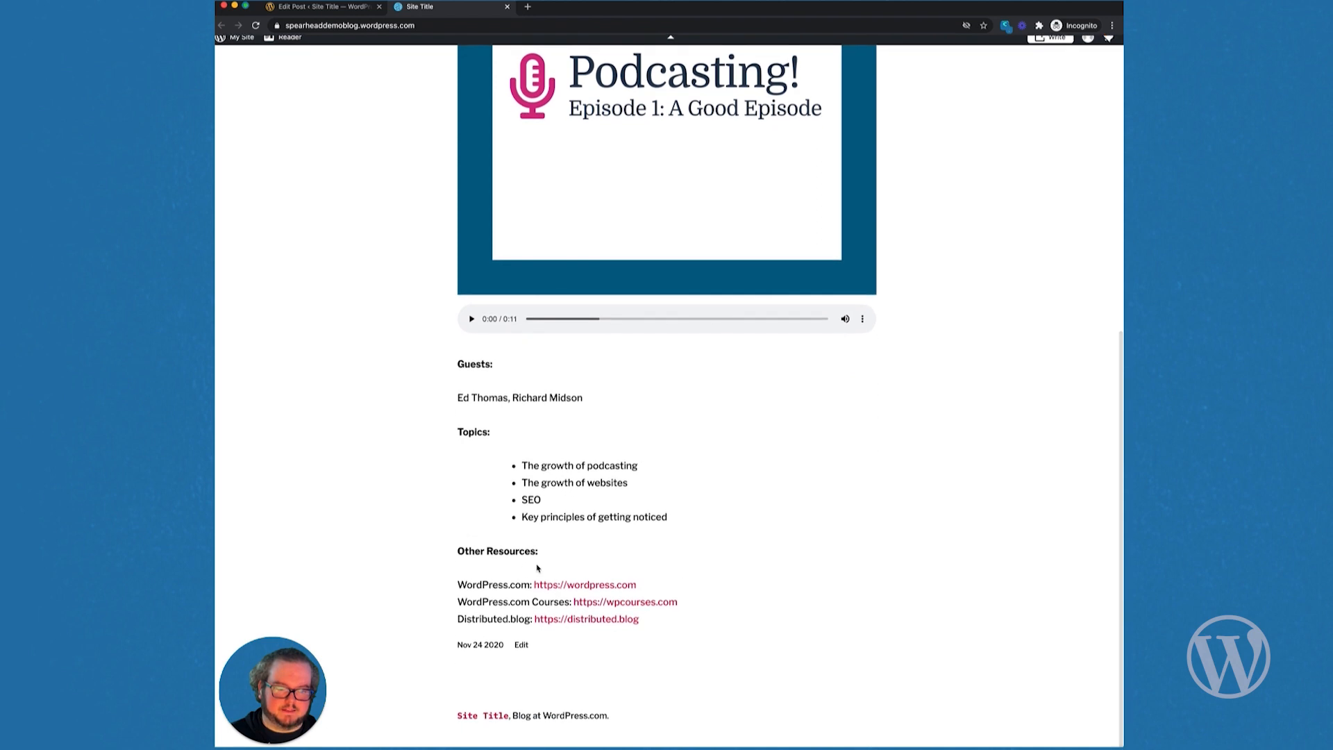
scroll(560, 495, "up", 8)
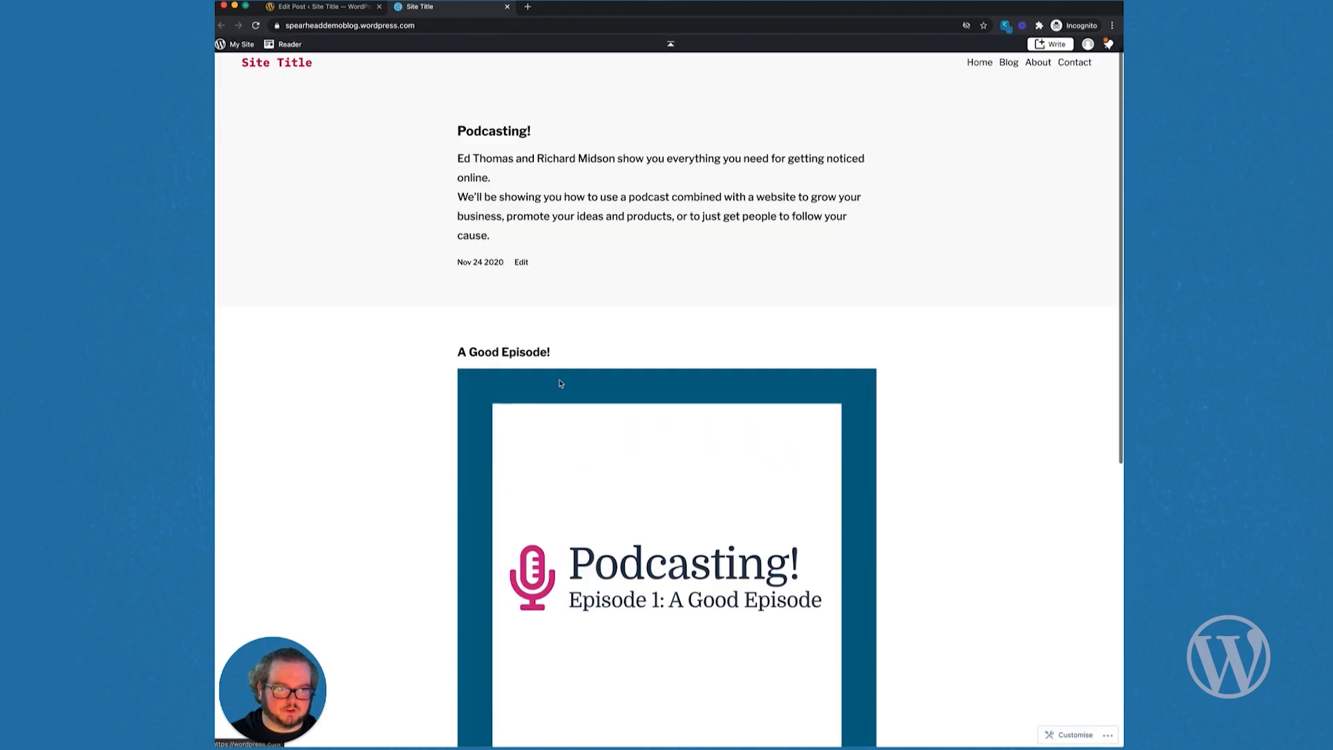
left_click(332, 7)
Step: Insert the Podcast links pattern on a new line after the last resource link
left_click(1139, 132)
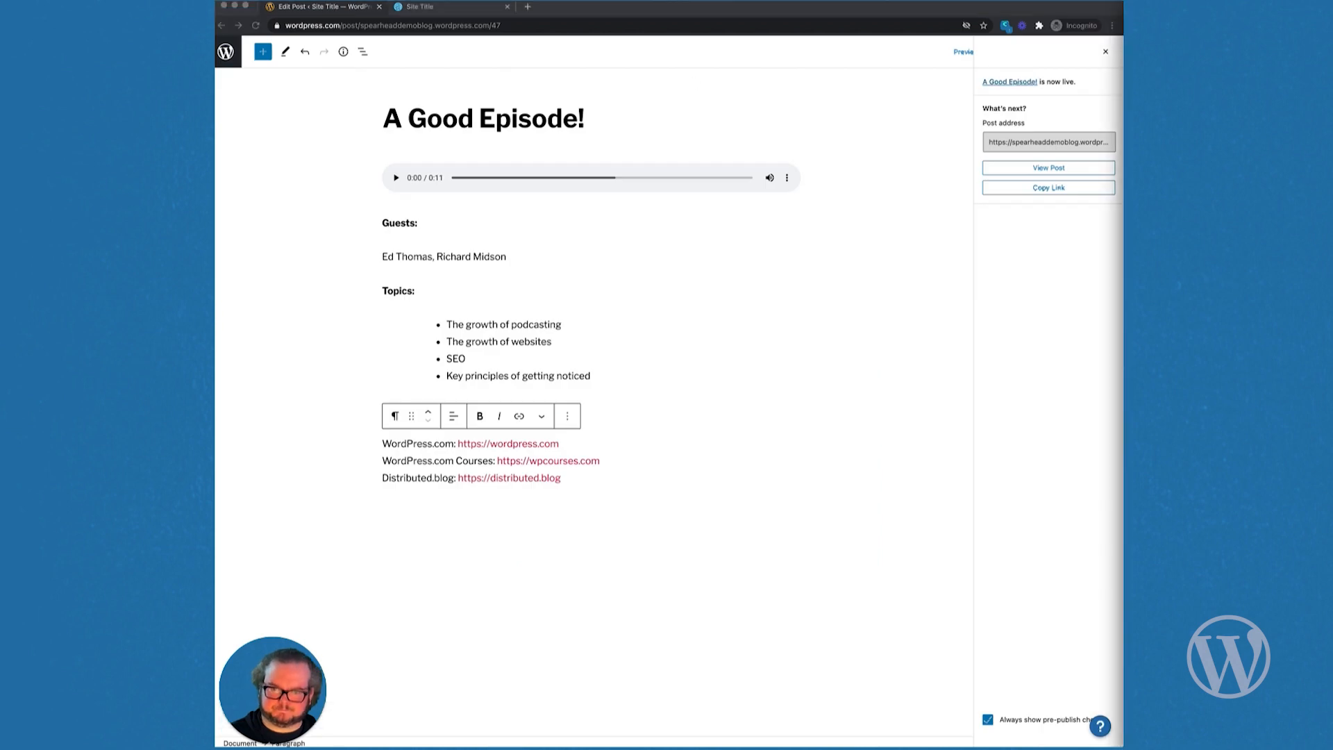
left_click(573, 480)
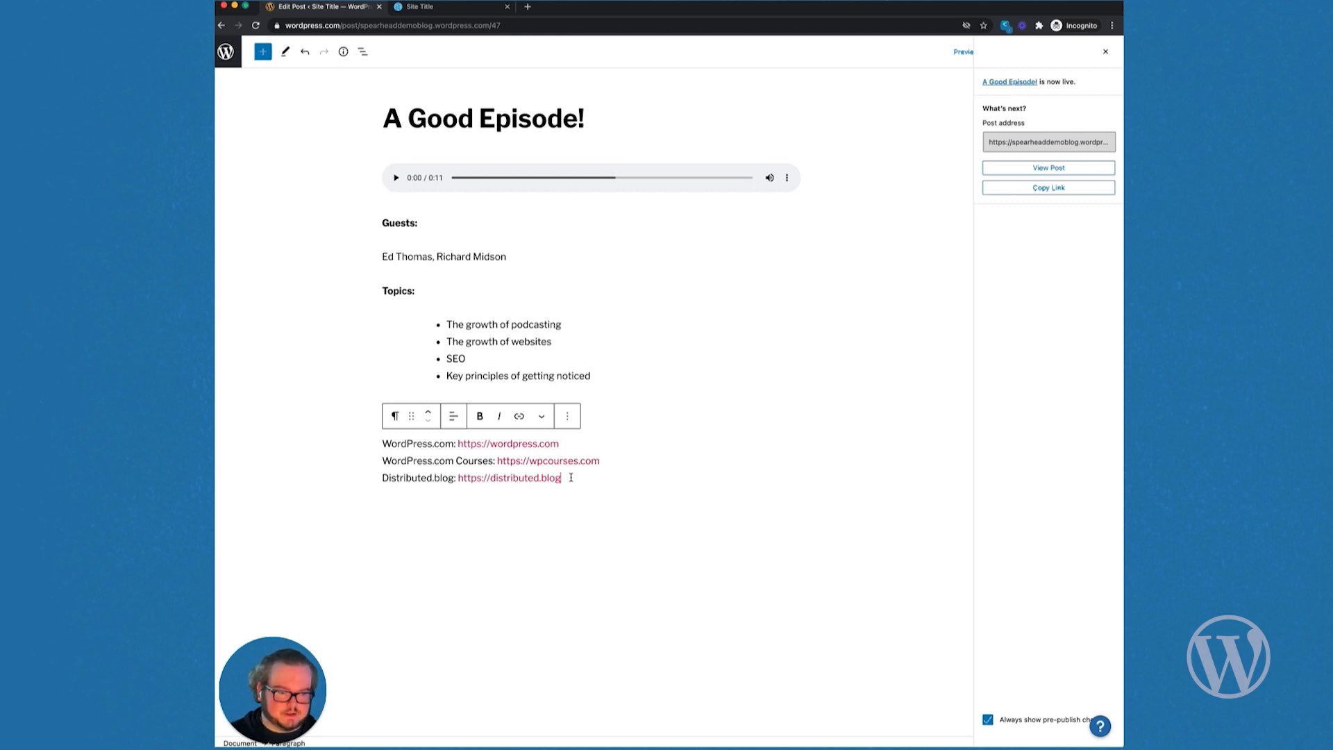
key("Return")
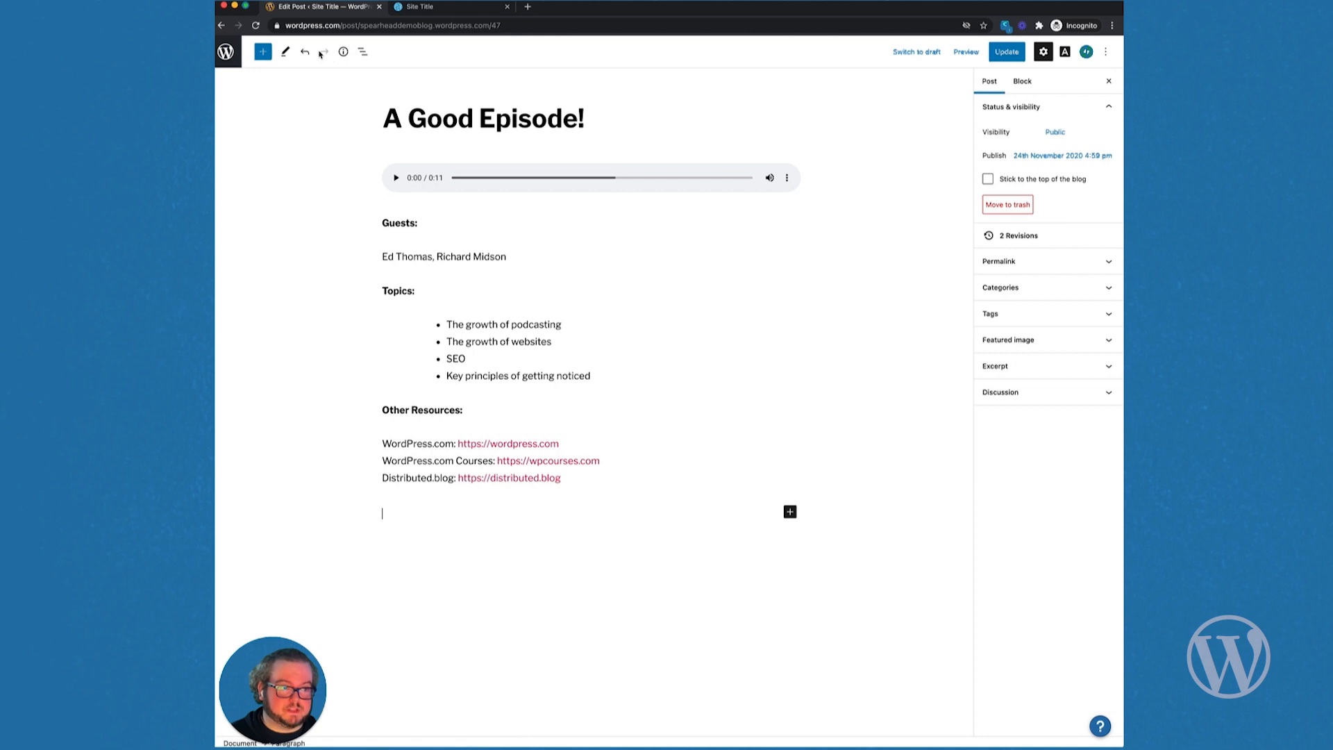
left_click(265, 53)
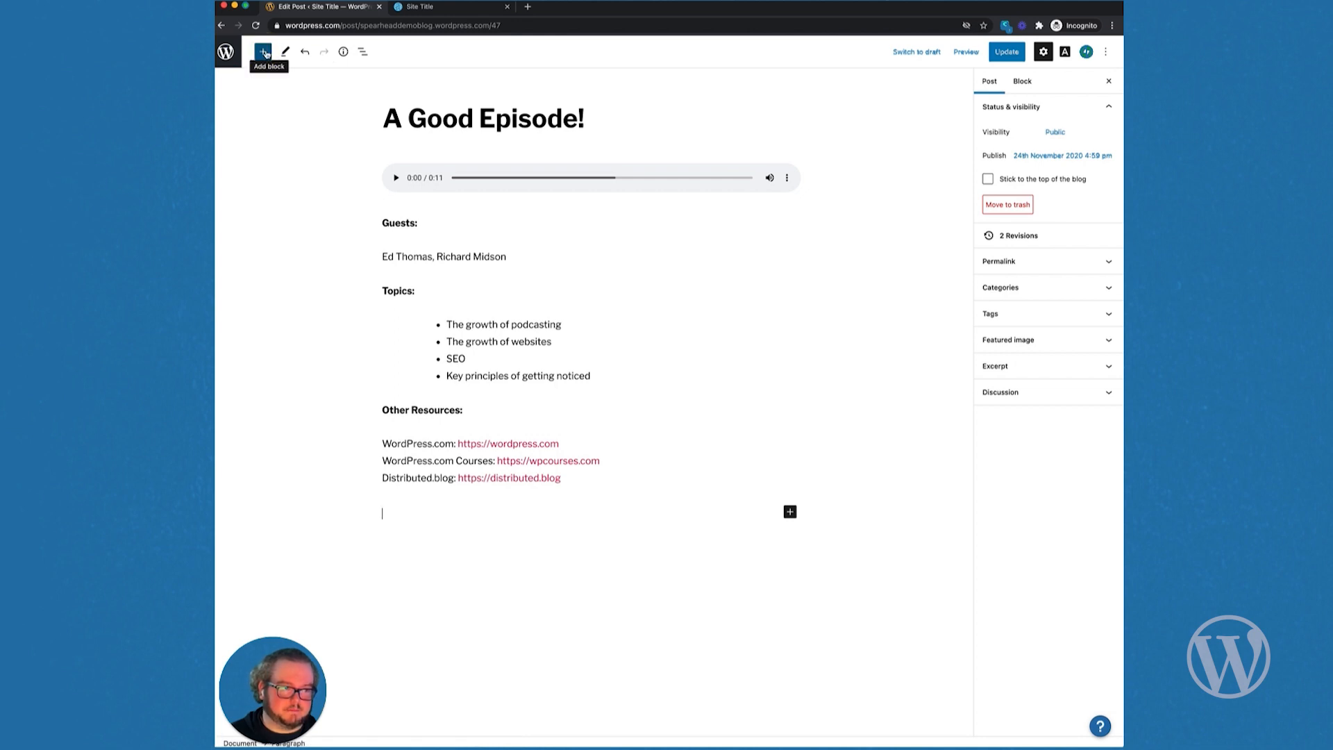
left_click(320, 125)
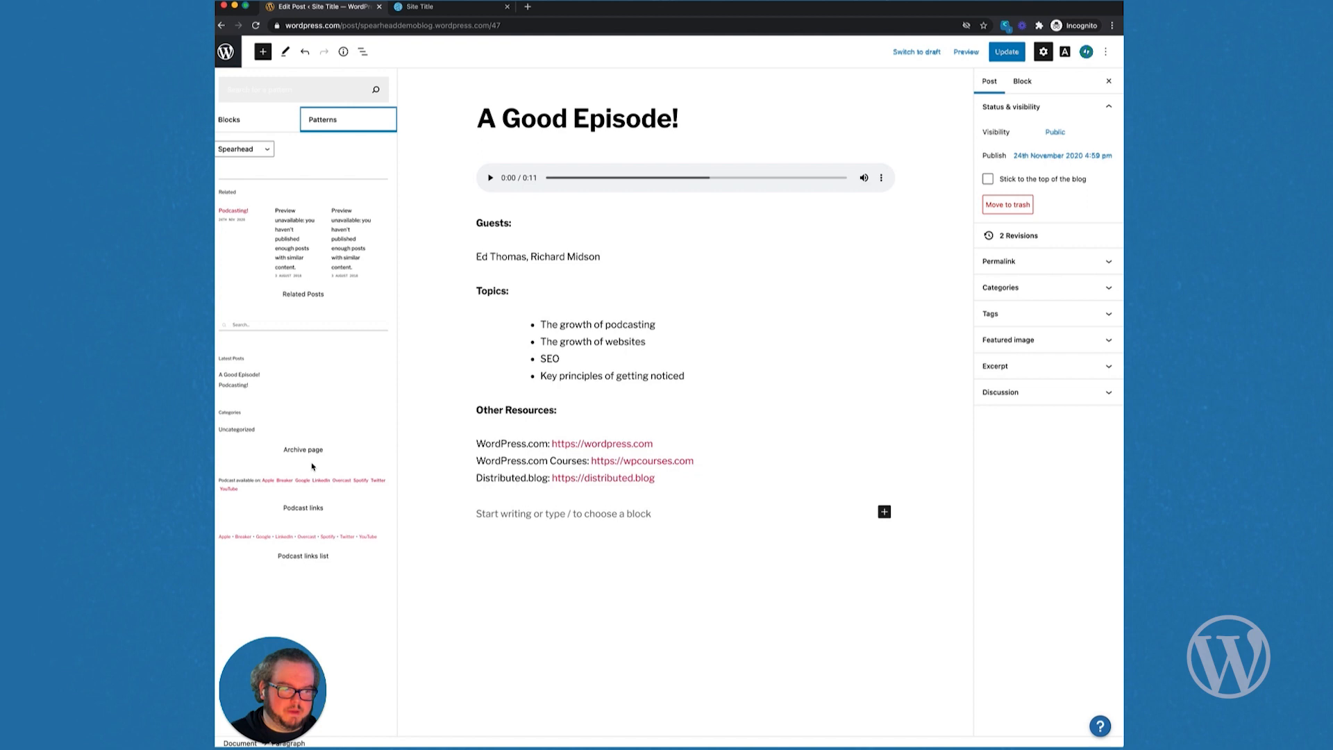
left_click(309, 495)
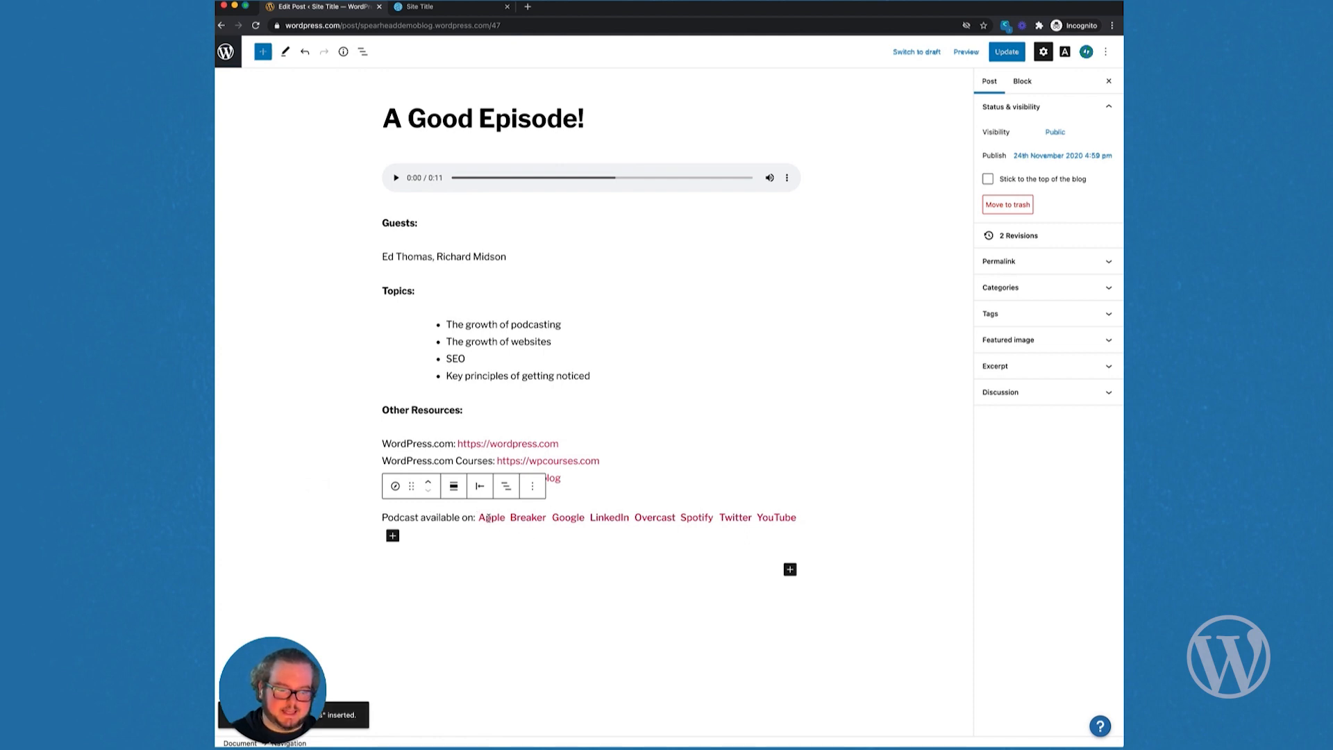
left_click(489, 518)
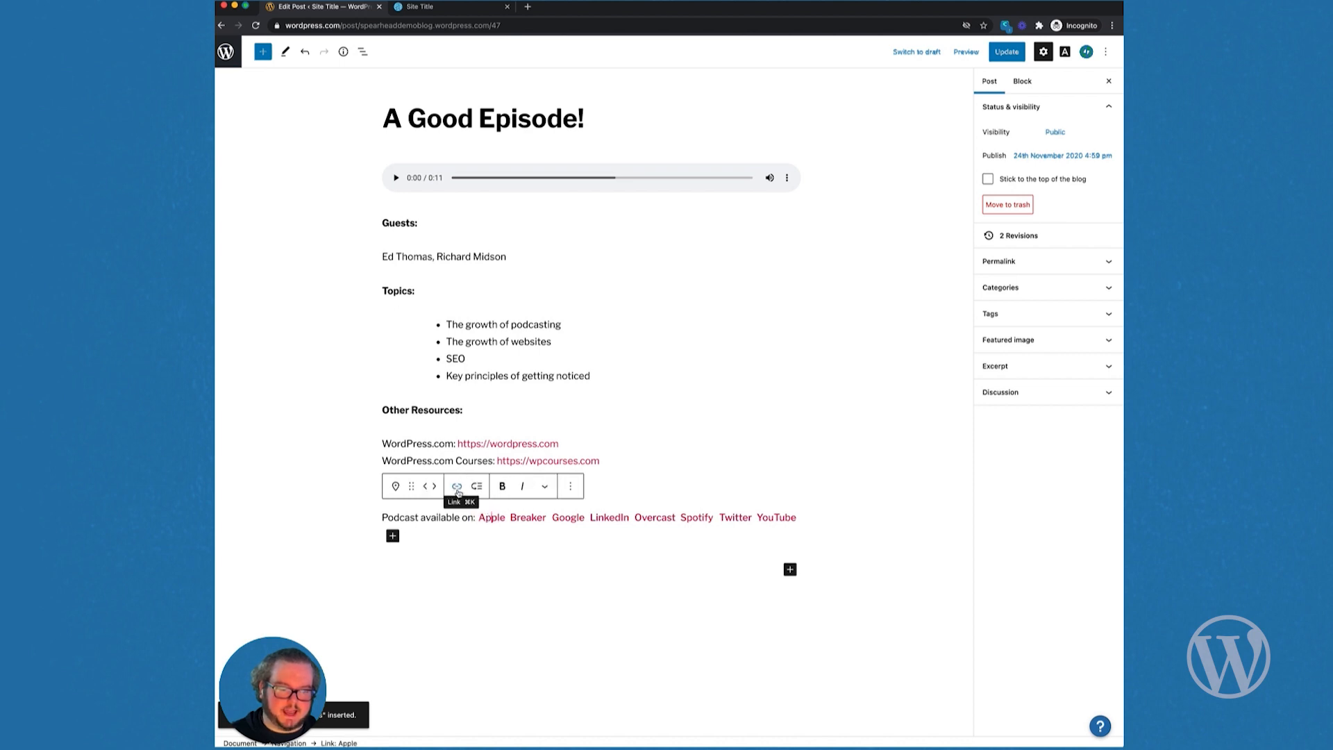
left_click(457, 487)
left_click(567, 546)
type("podcasts")
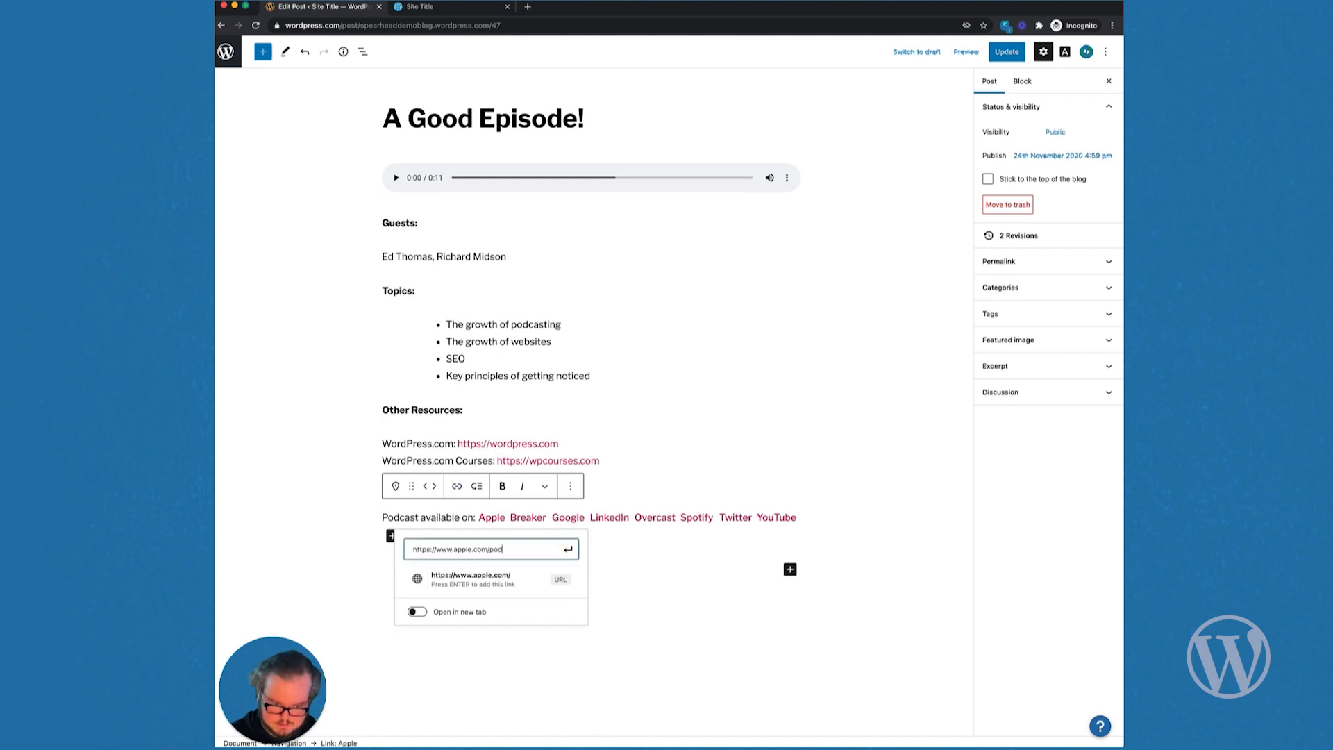
left_click(568, 549)
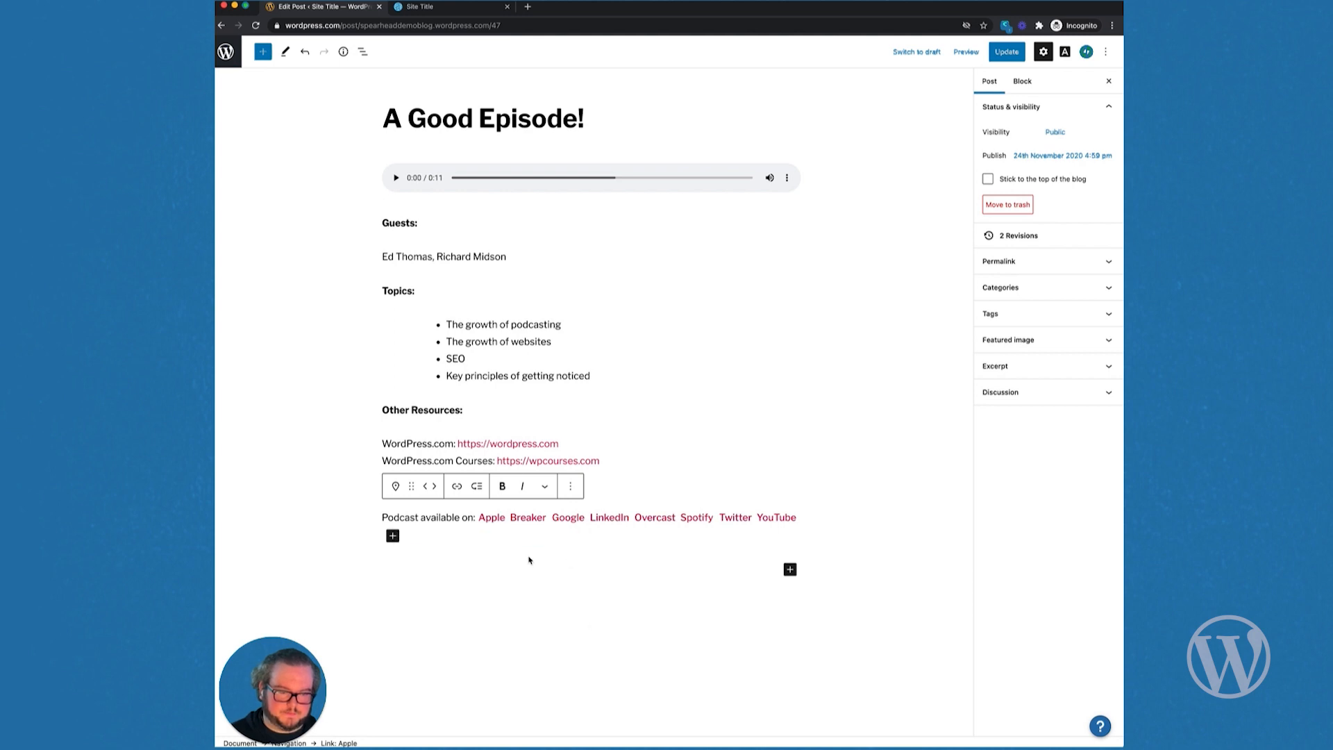
Step: Delete Breaker from the podcast links row
left_click(546, 519)
key("BackSpace")
key("BackSpace")
key("BackSpace")
key("BackSpace")
key("BackSpace")
key("BackSpace")
key("BackSpace")
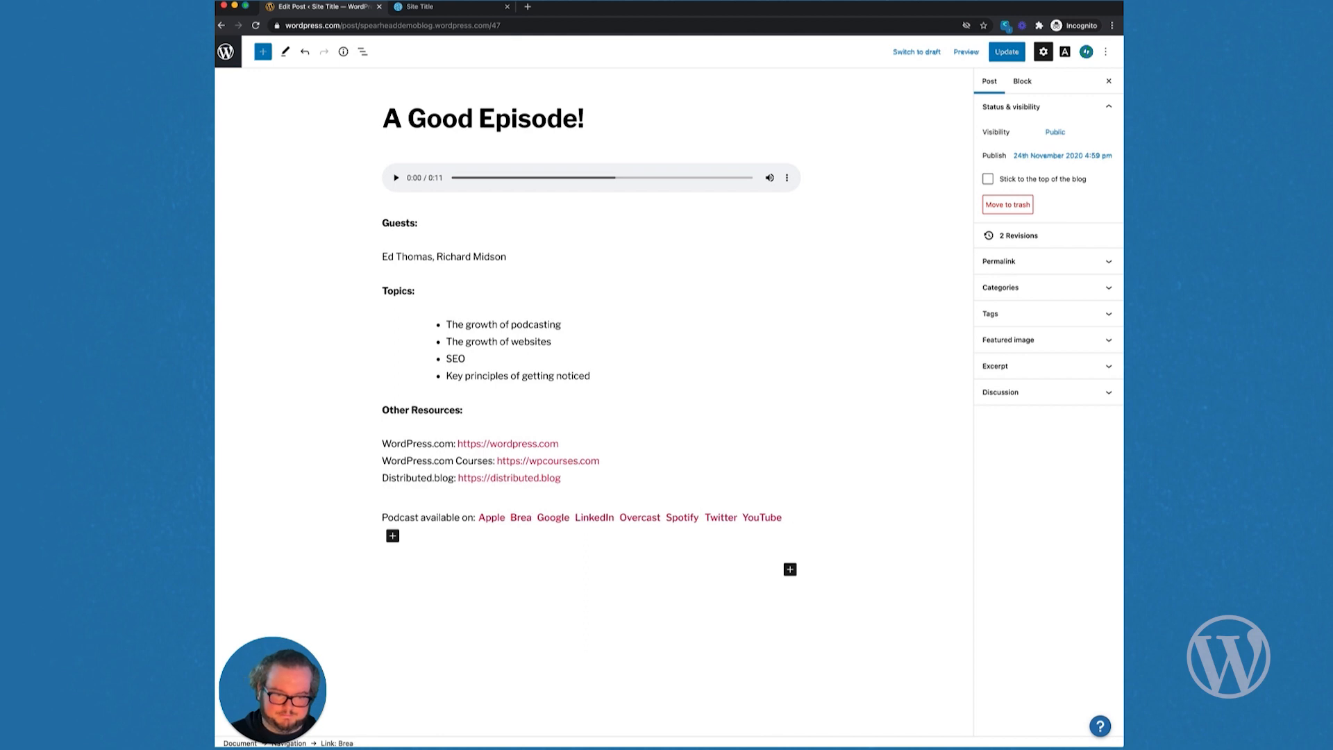
left_click(420, 518)
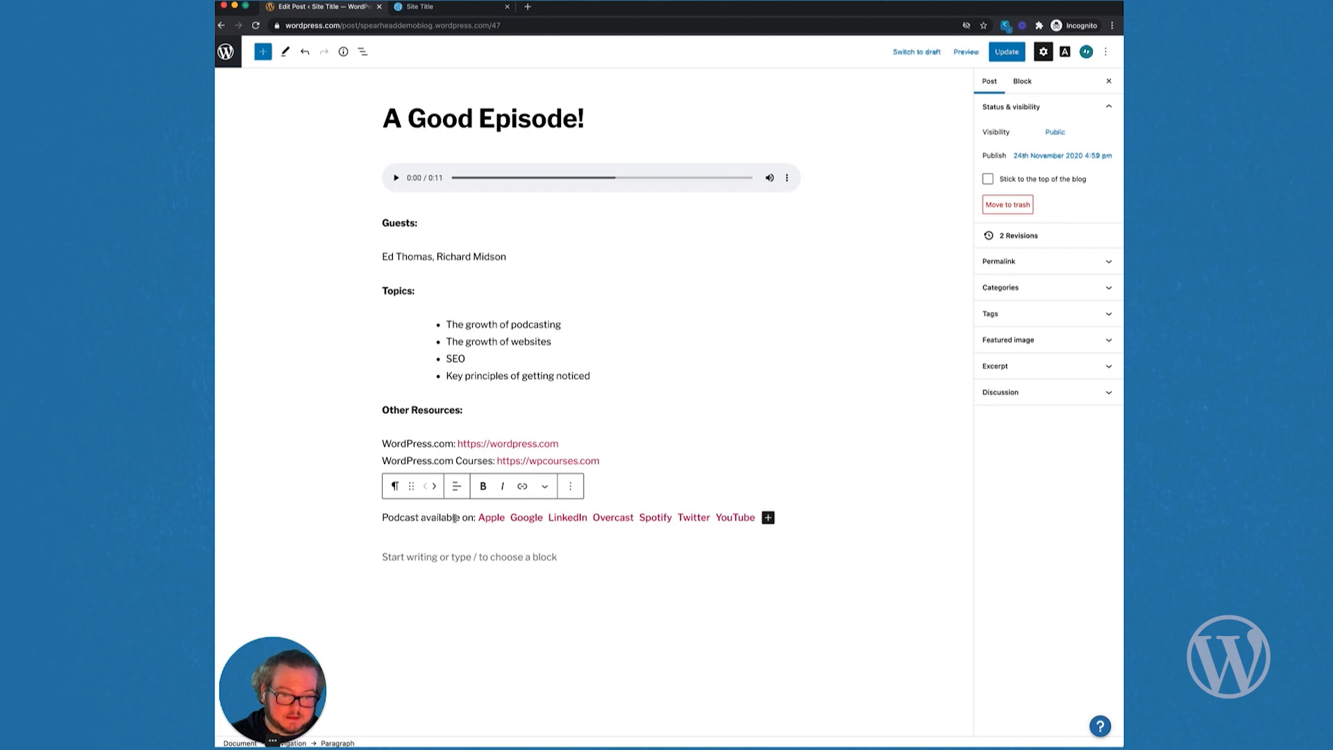
Step: Convert the Navigation links block into a reusable block named 'Subscribe Links'
left_click(362, 54)
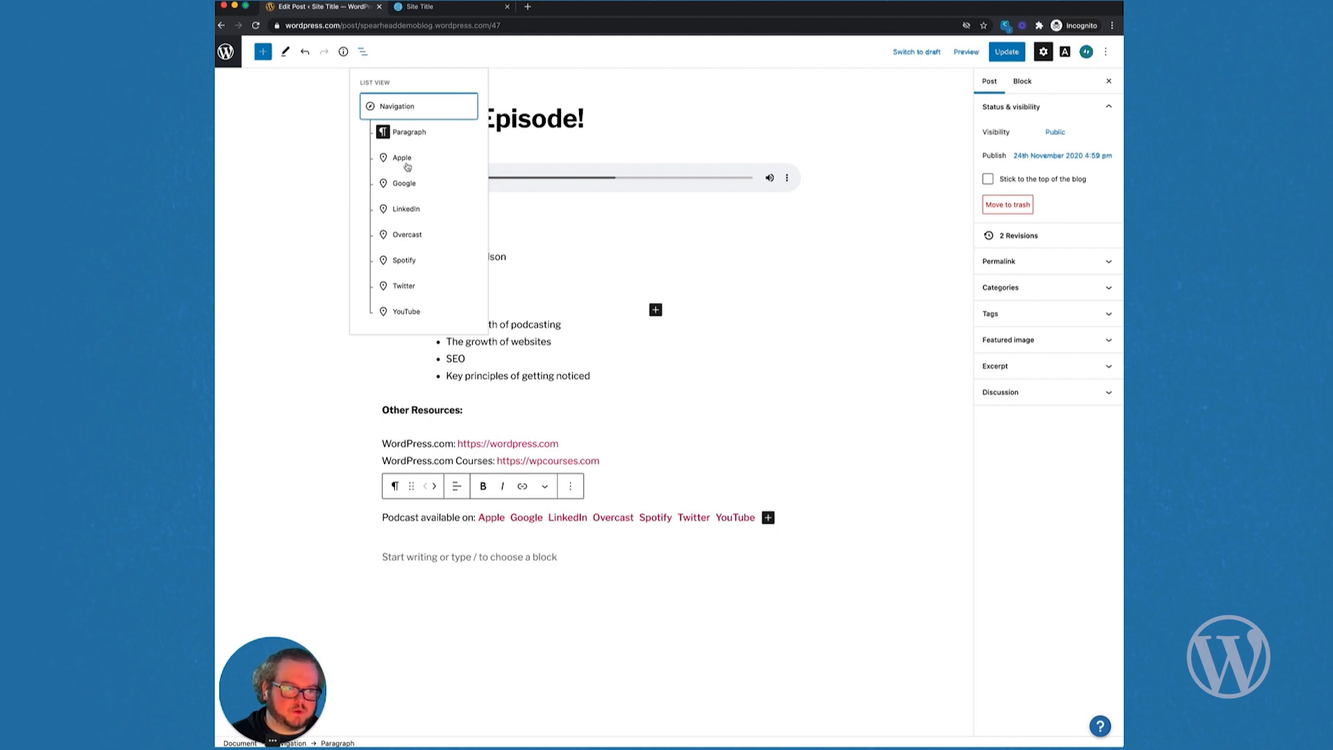
left_click(400, 112)
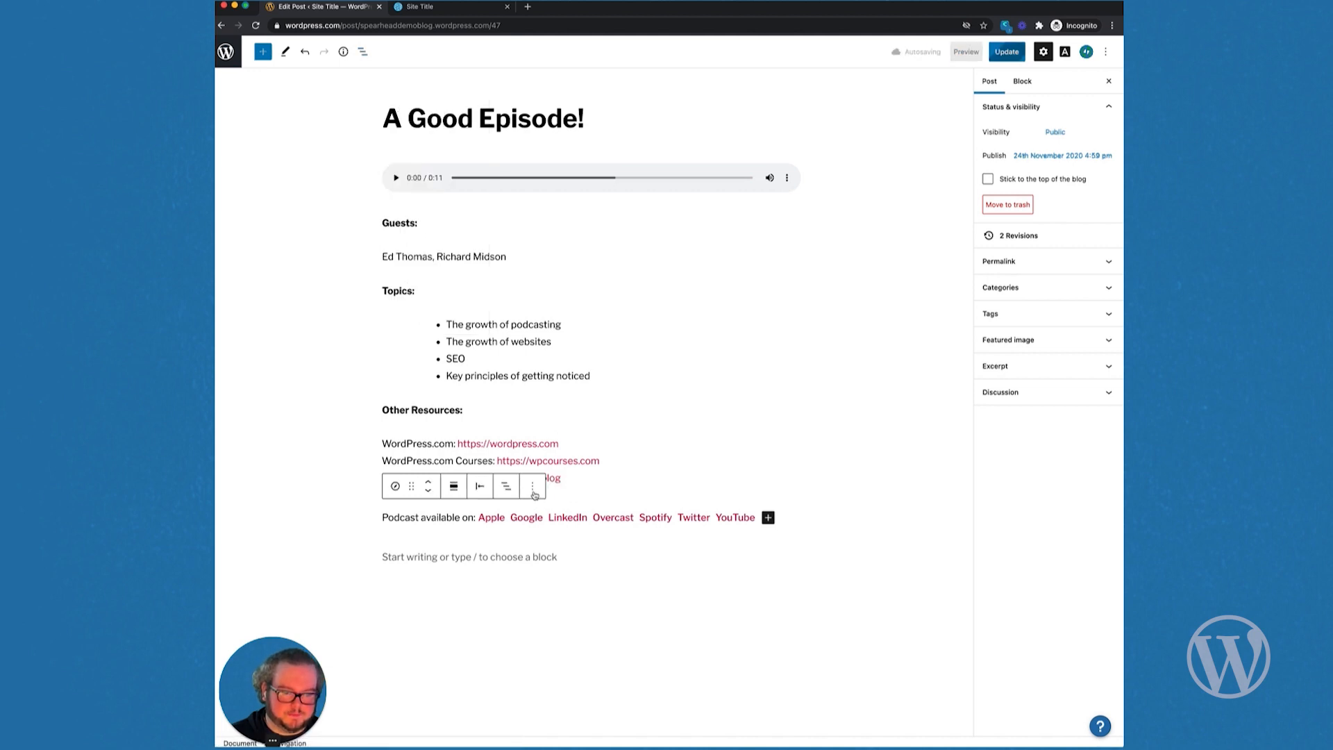
left_click(532, 487)
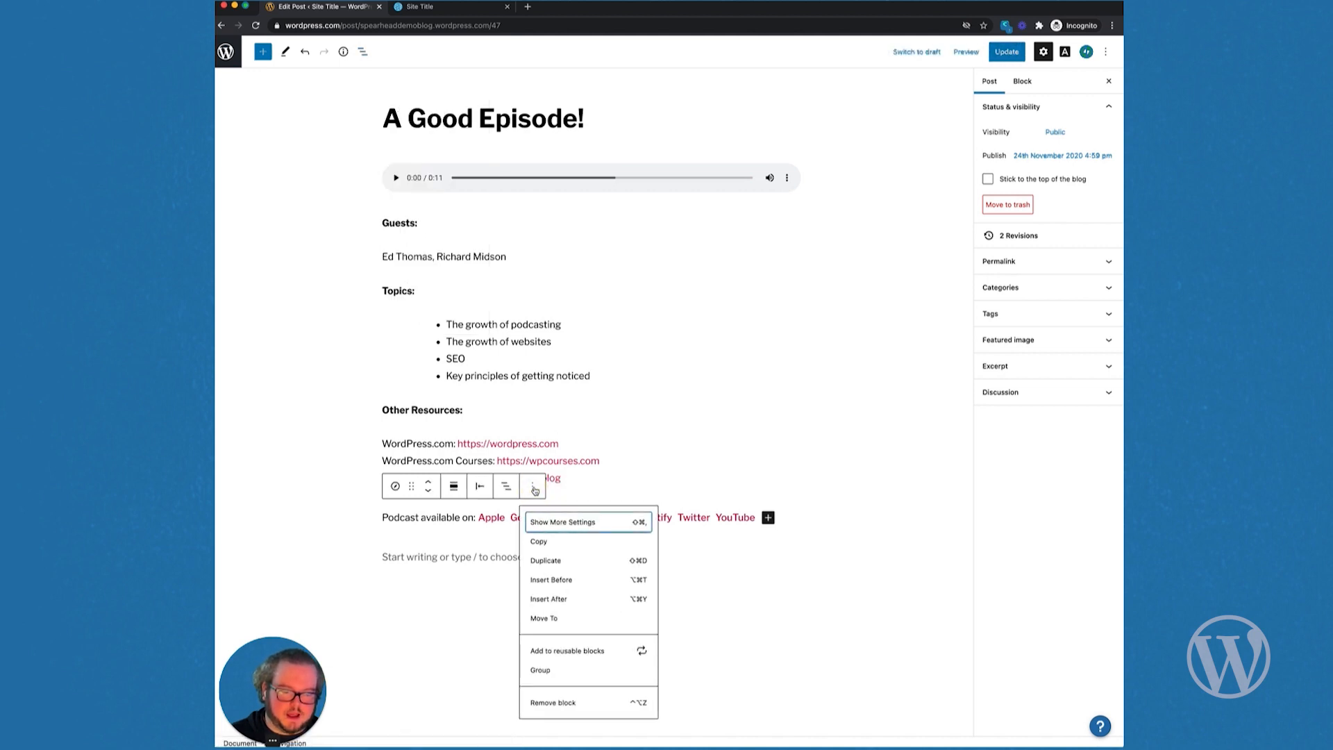
left_click(584, 653)
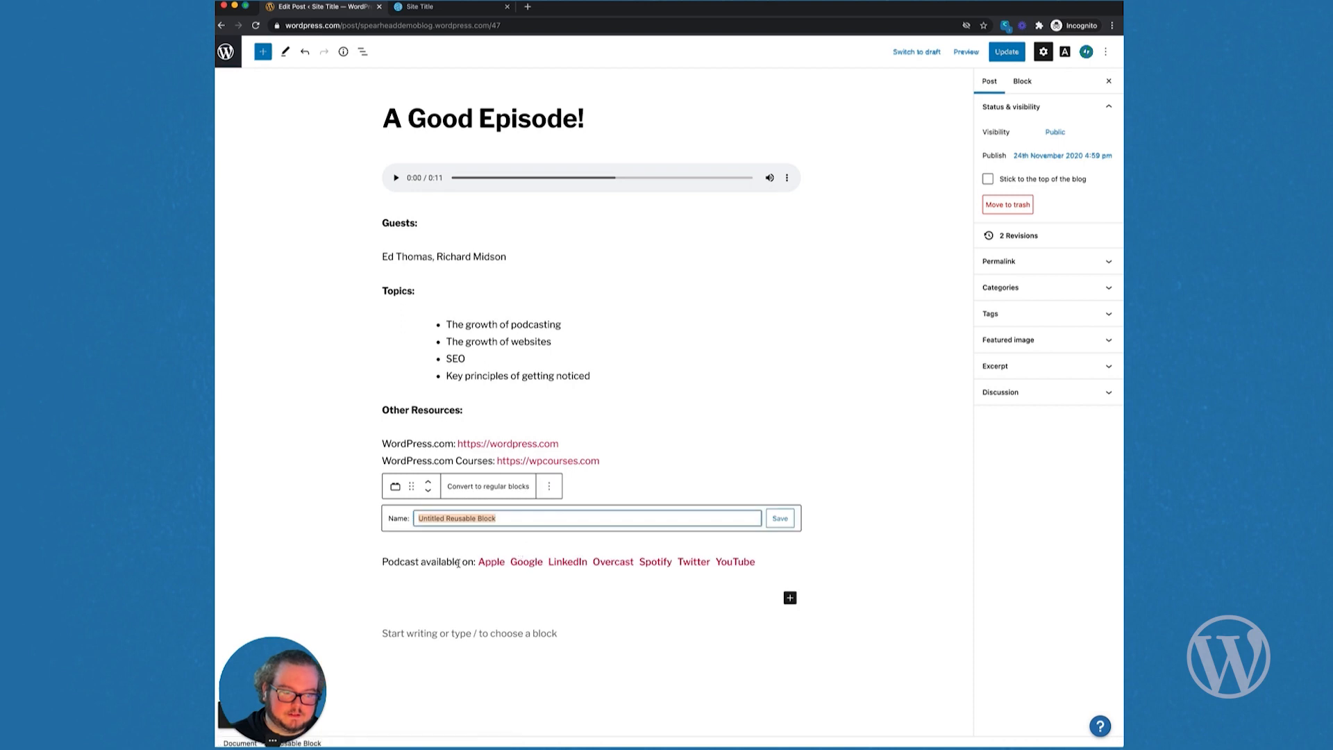
type("Su")
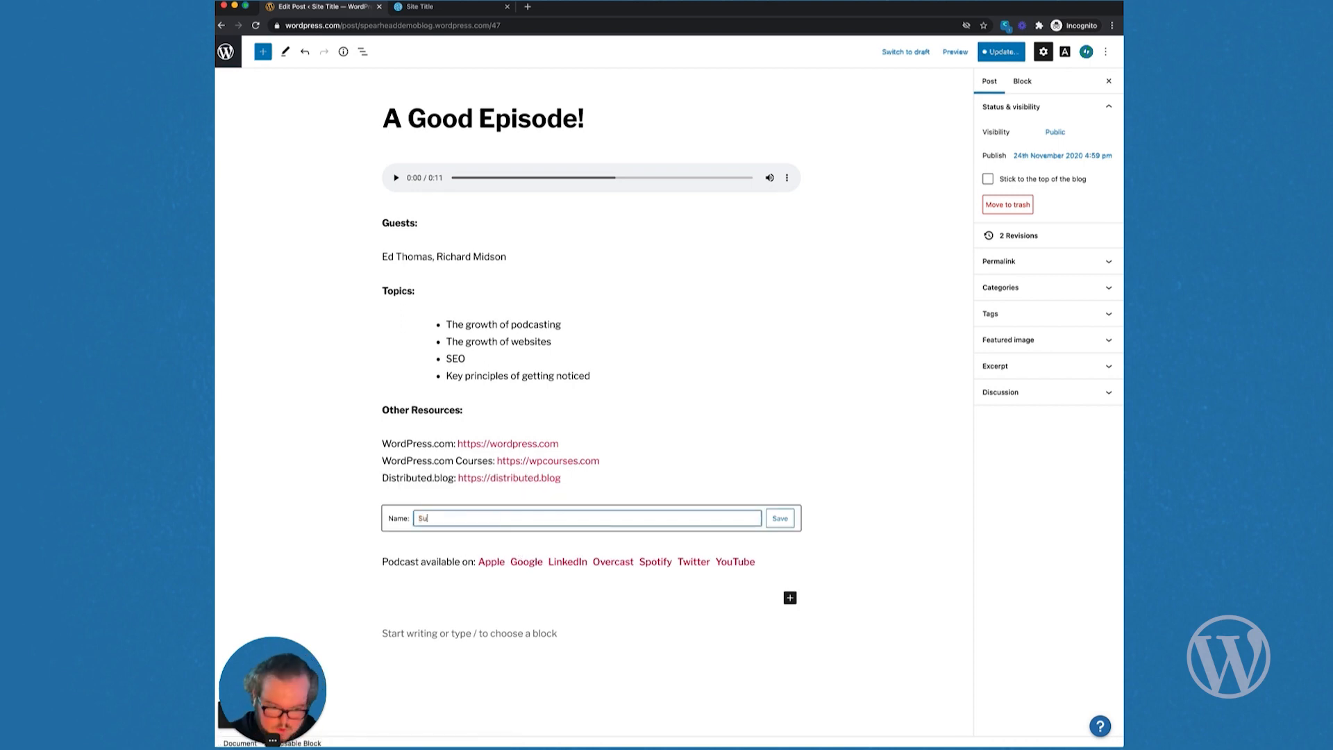
type("bscri")
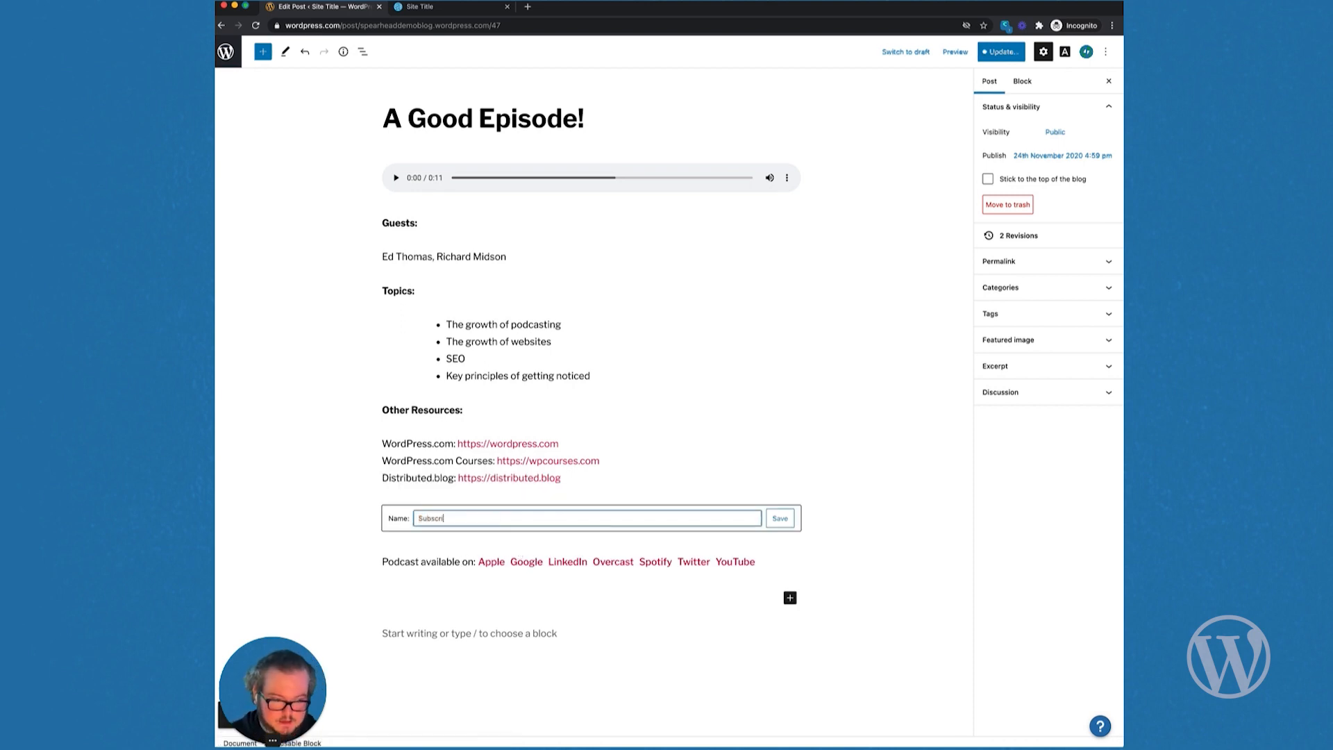
type("be Links")
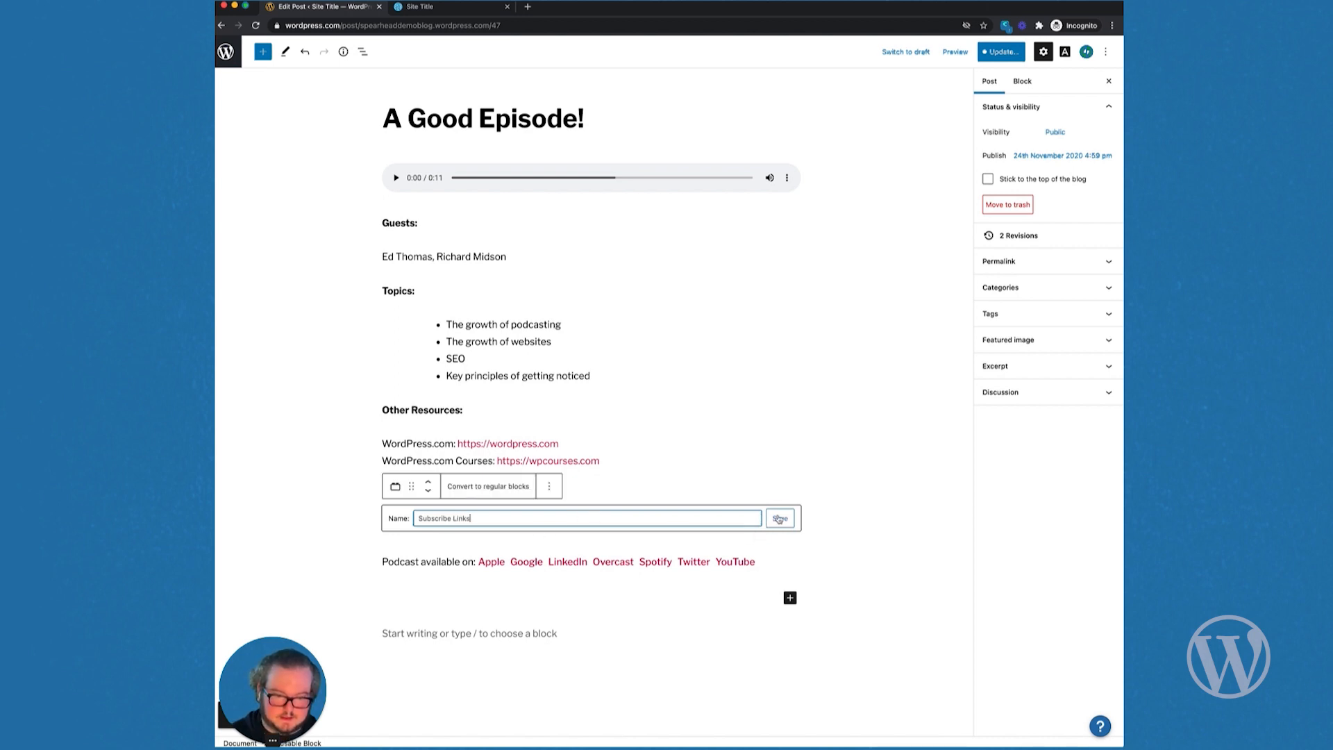
left_click(779, 519)
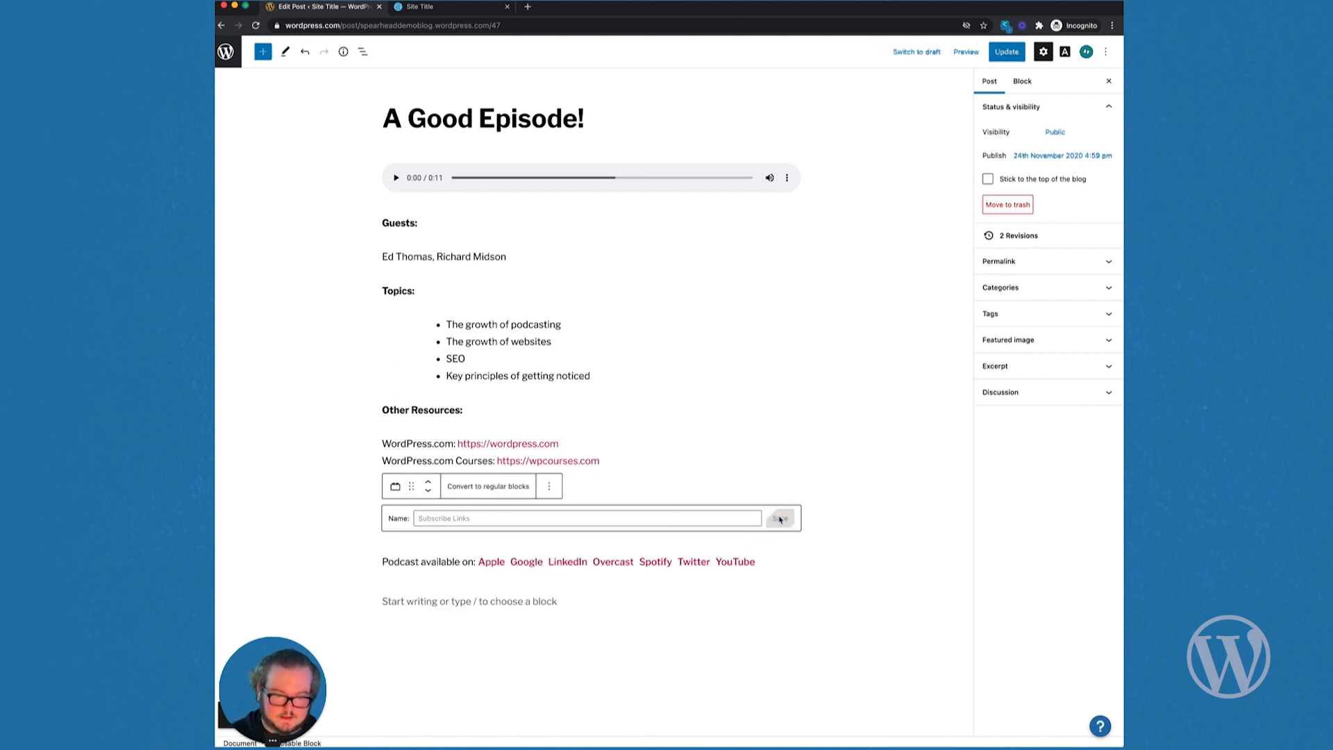
left_click(495, 602)
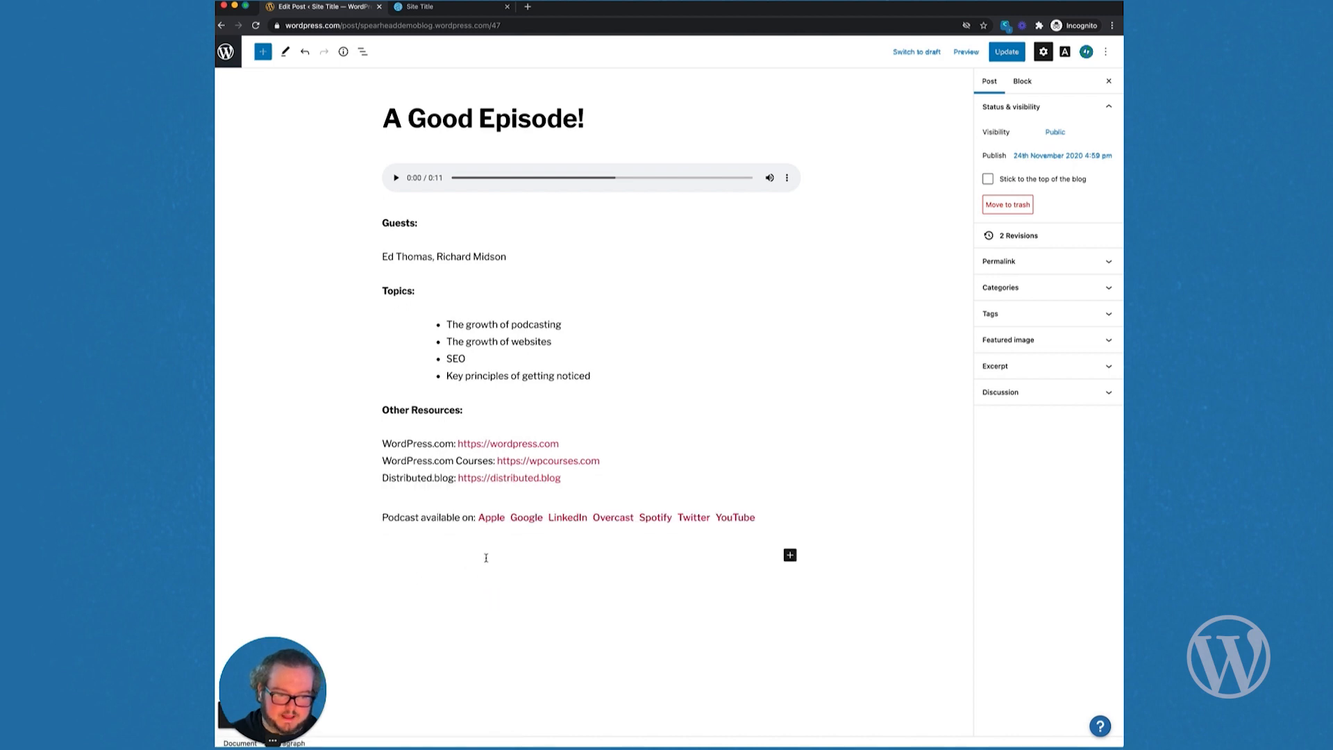
Step: Insert the Subscribe Links reusable block below the resources
left_click(790, 555)
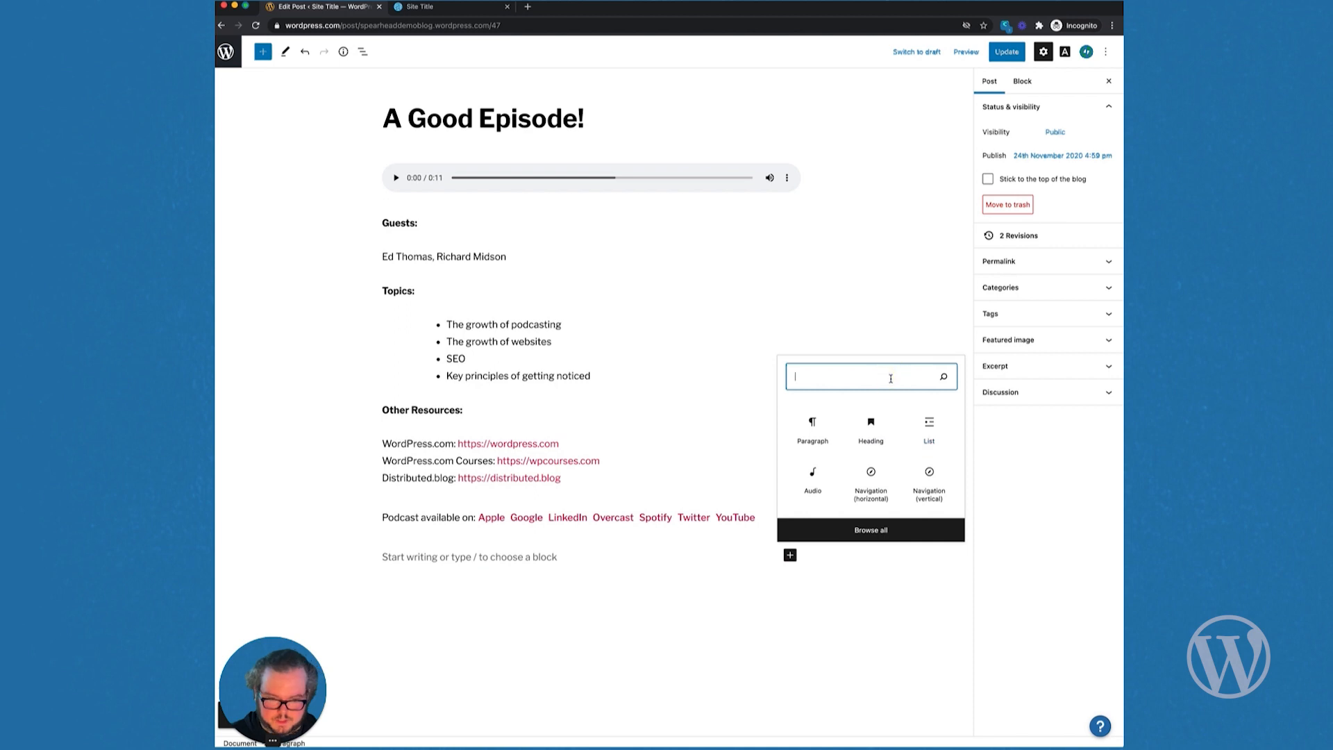
type("resu")
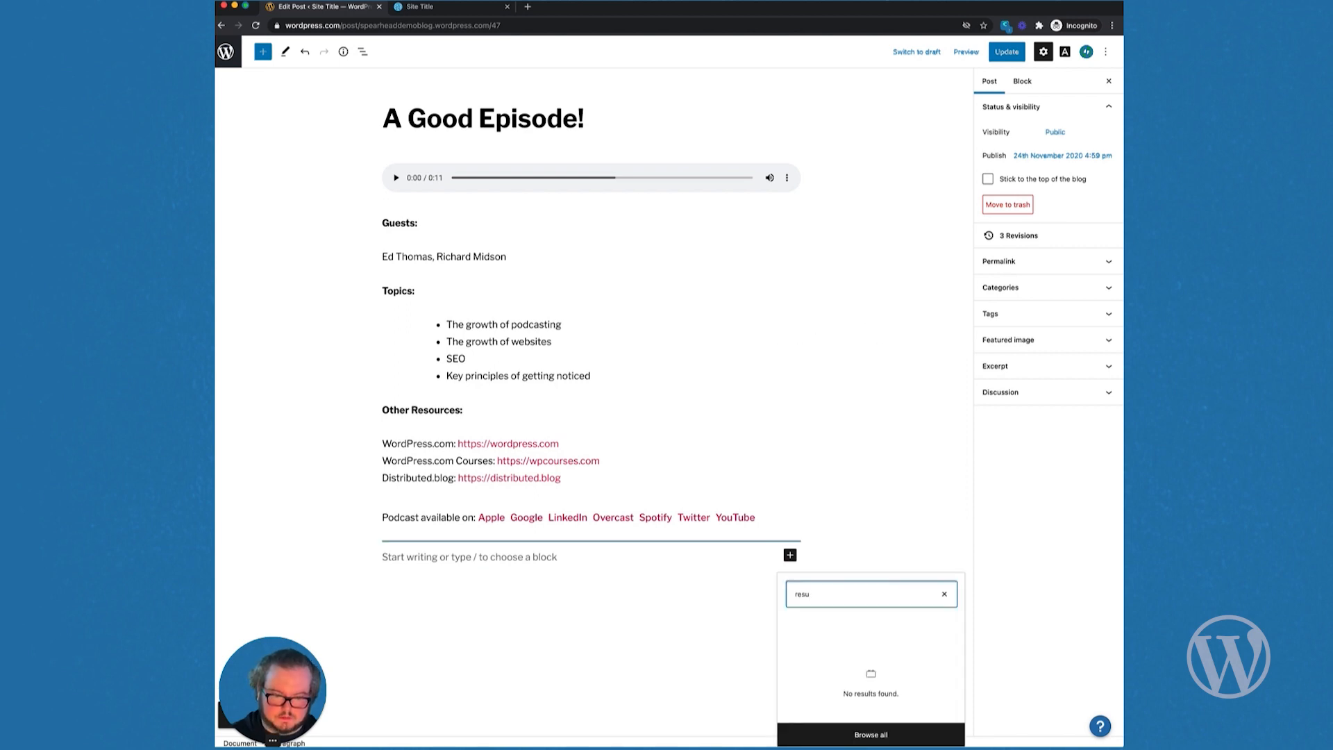
key("BackSpace")
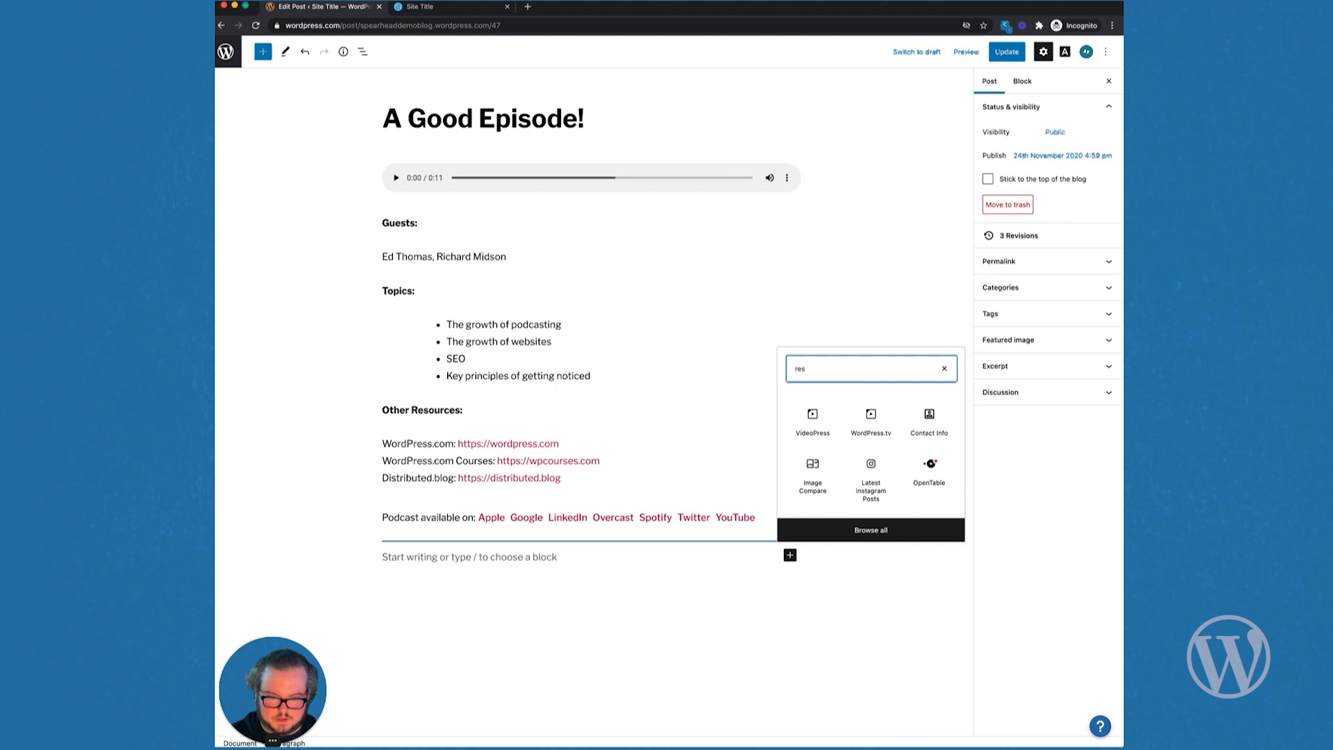
key("BackSpace")
type("usable")
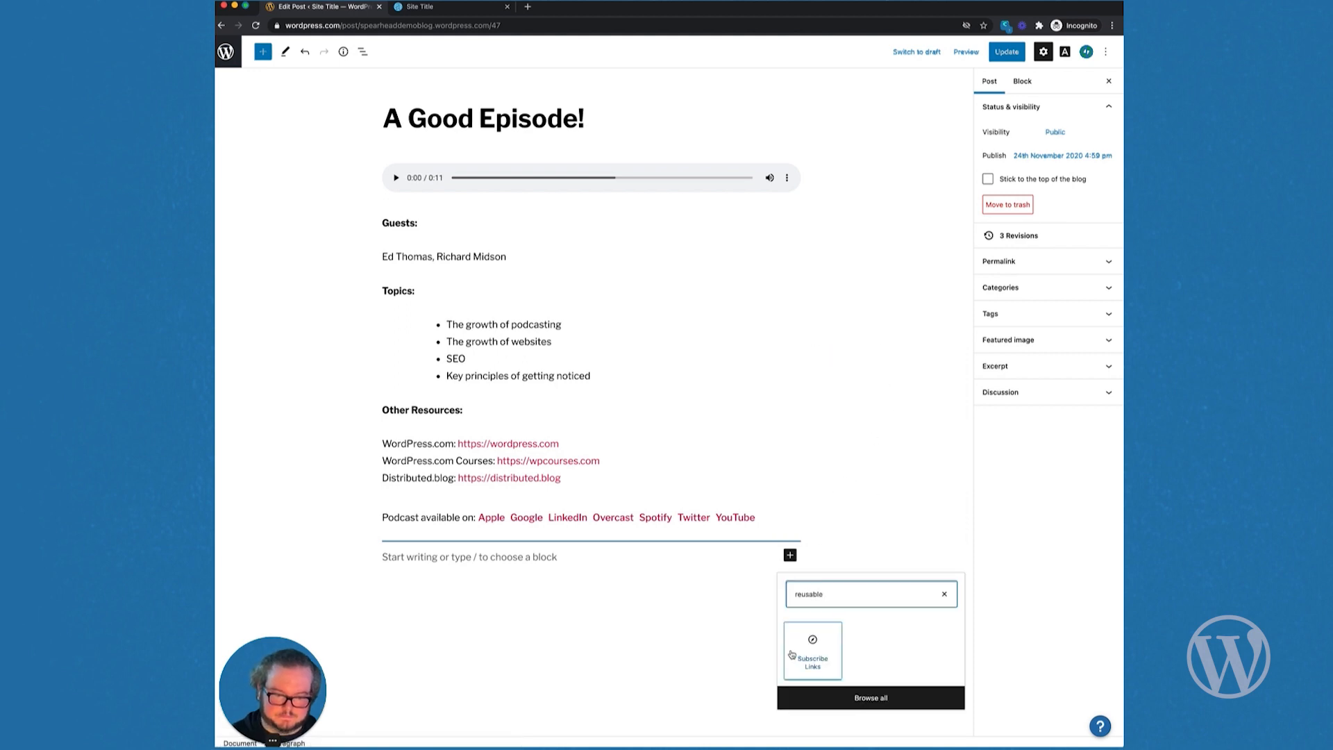
left_click(805, 646)
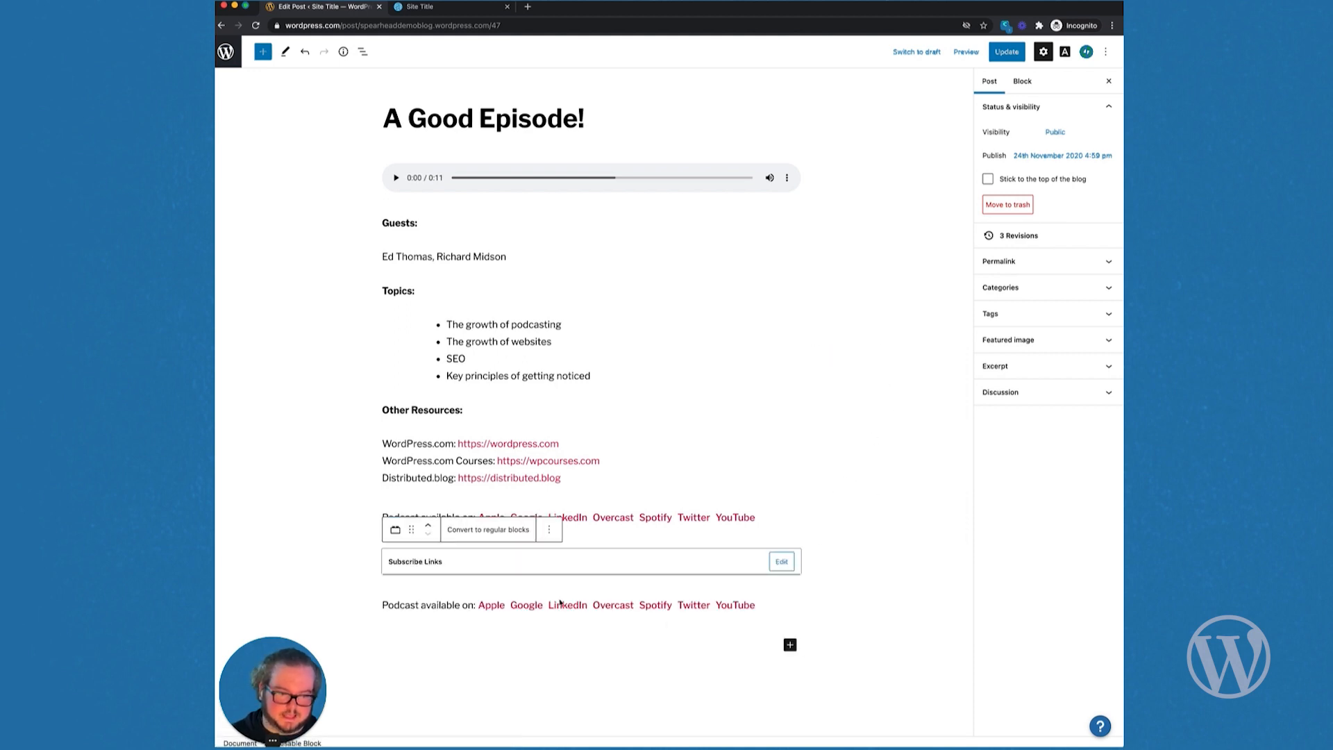
Step: Remove the duplicate links block and update the post
left_click(552, 532)
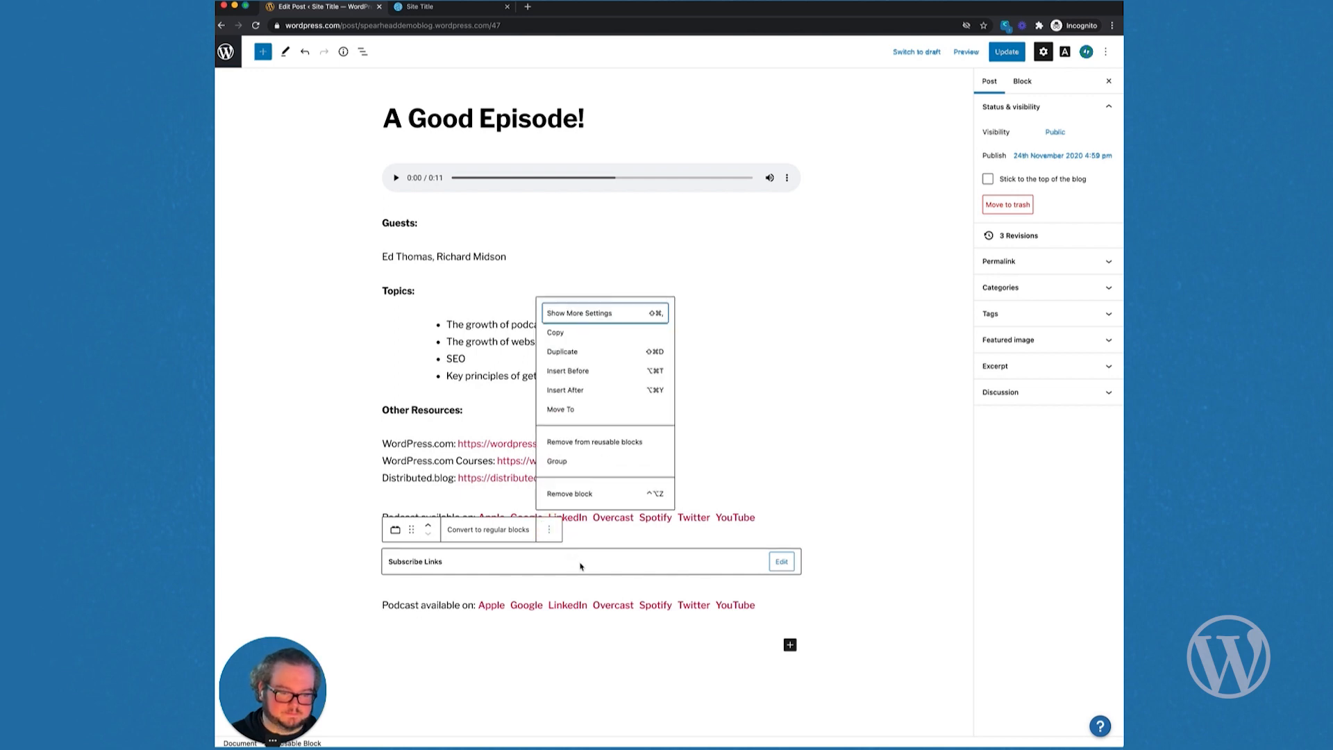
left_click(590, 497)
left_click(1007, 54)
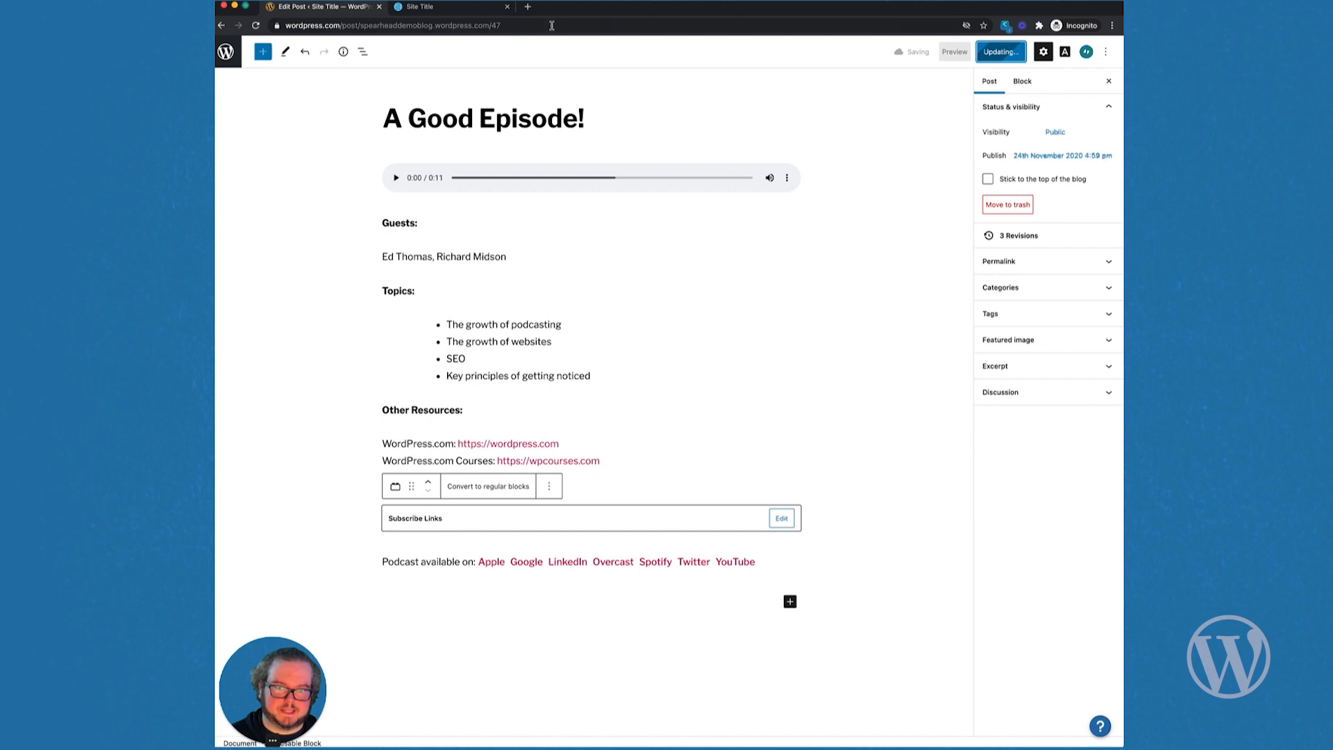
Step: Check the updated episode on the live site, then expand the dashboard's site options
left_click(470, 8)
scroll(451, 238, "down", 2)
scroll(451, 238, "down", 6)
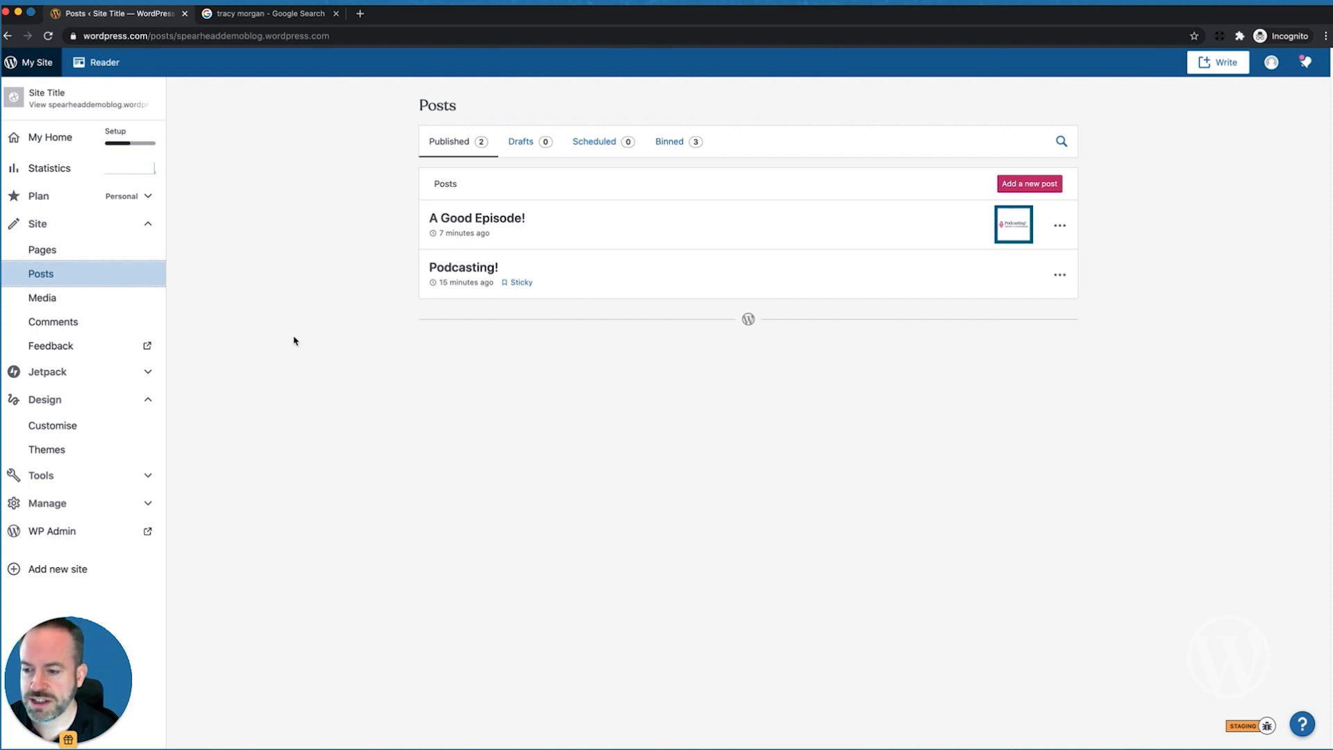
left_click(61, 505)
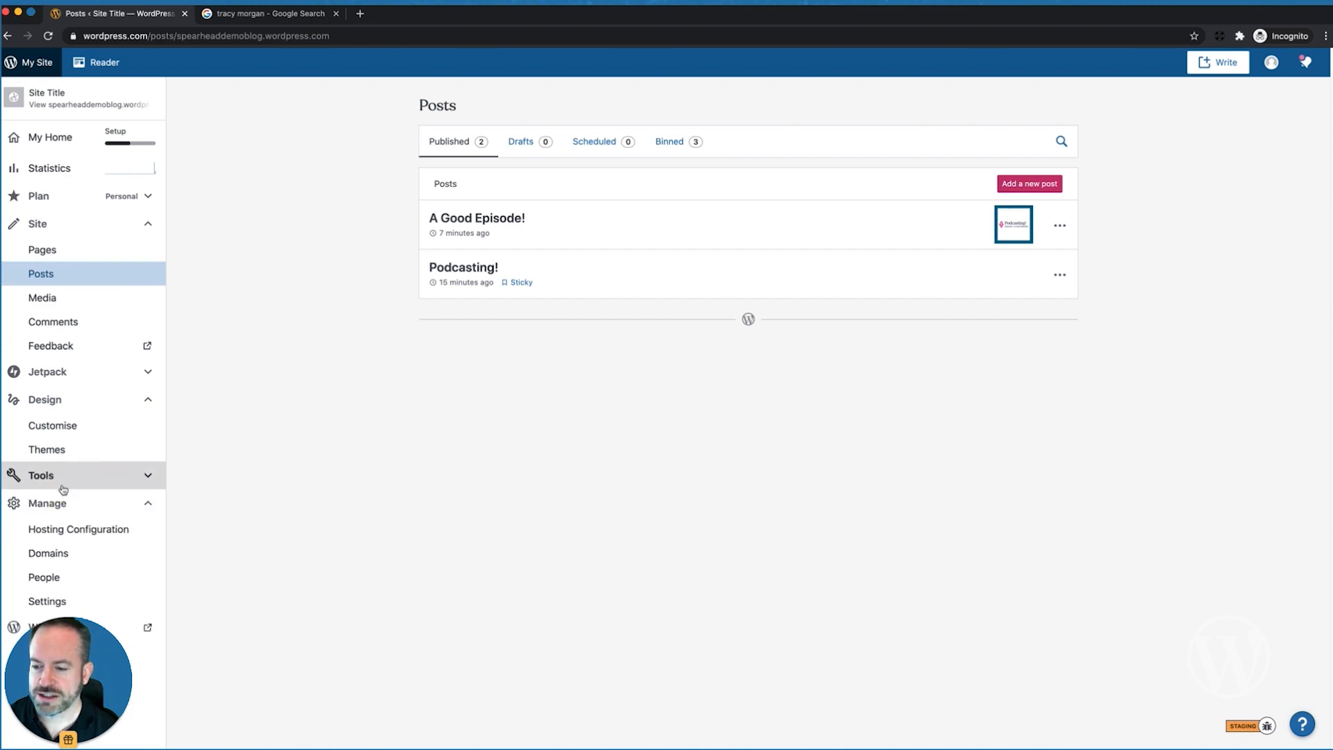
Step: Go to Settings > Writing and scroll down to the Podcasting section
left_click(42, 601)
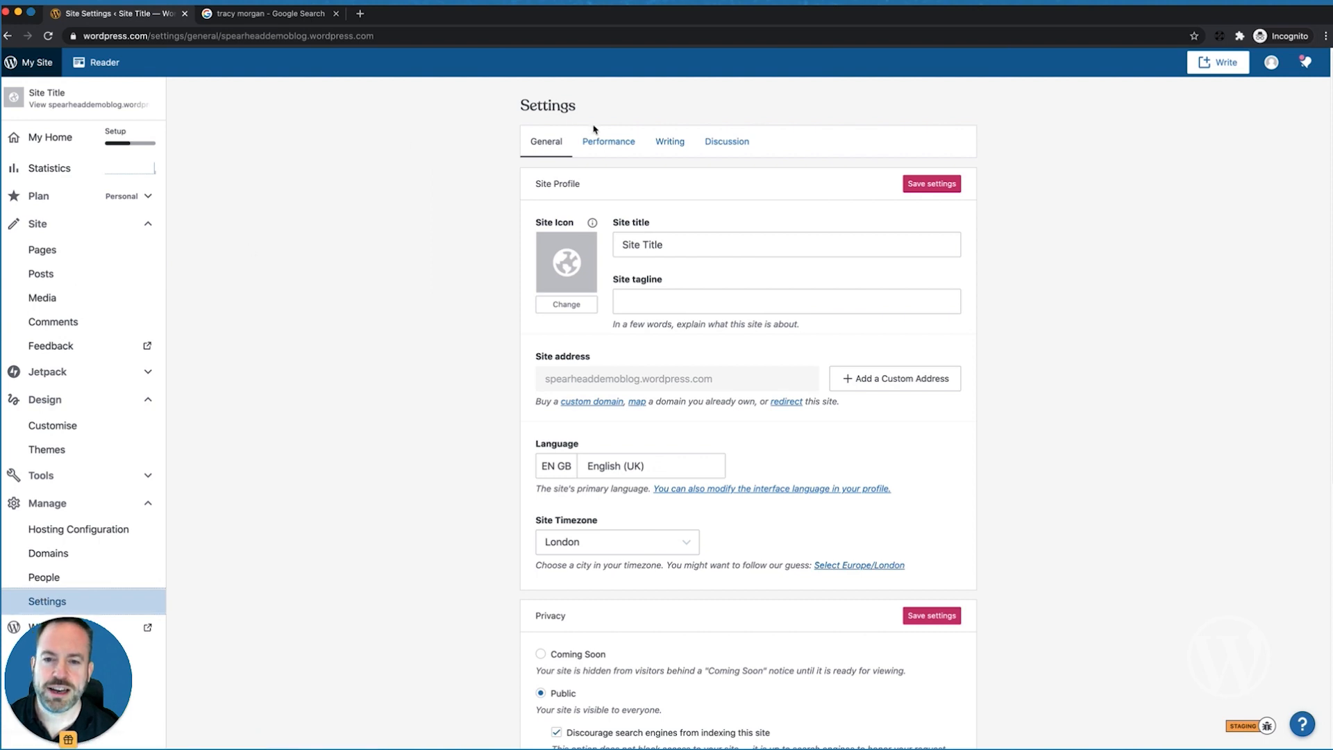
left_click(670, 142)
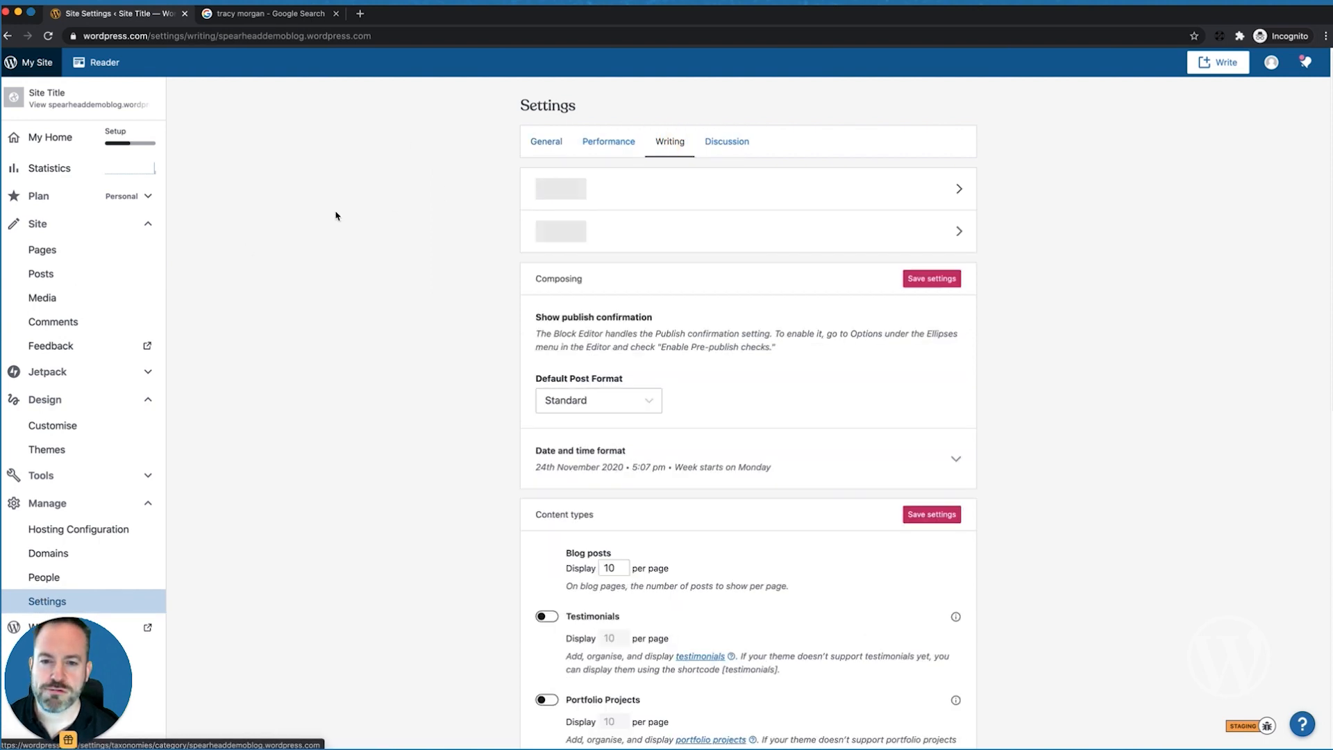
scroll(335, 216, "down", 4)
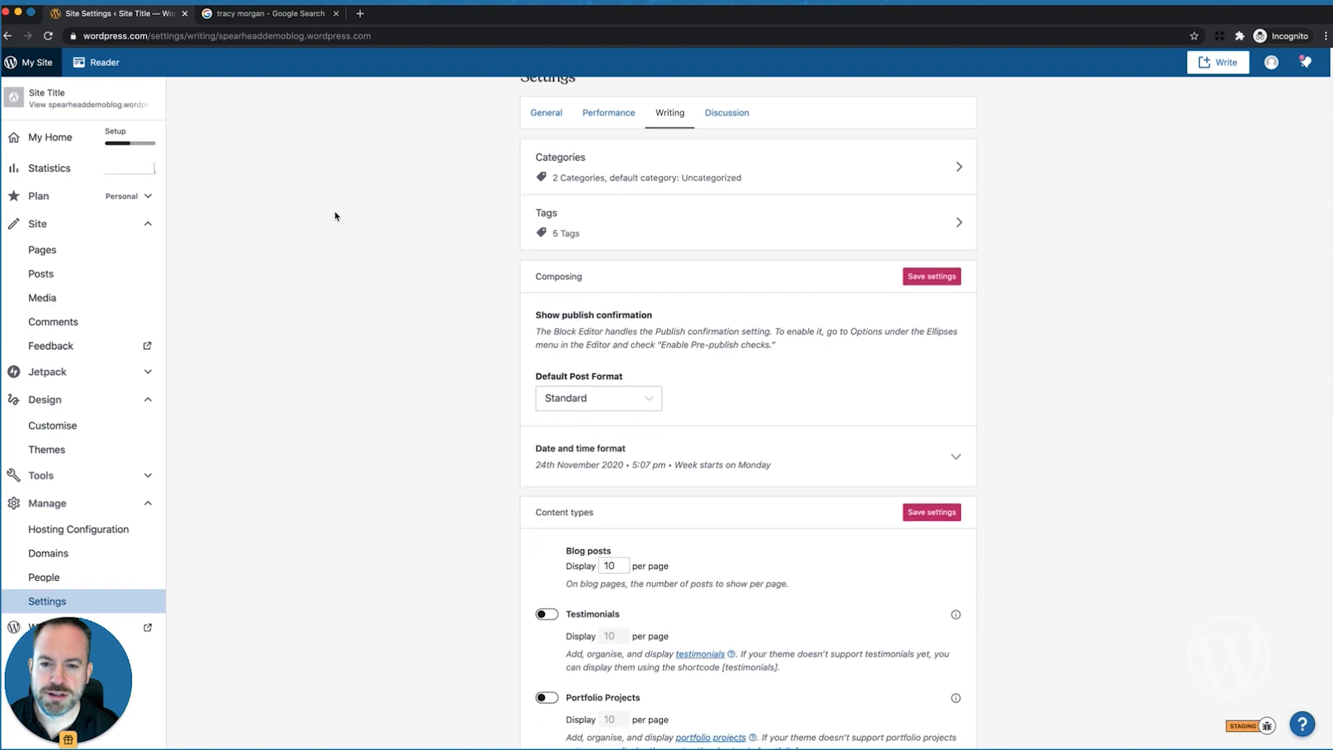
scroll(335, 216, "down", 3)
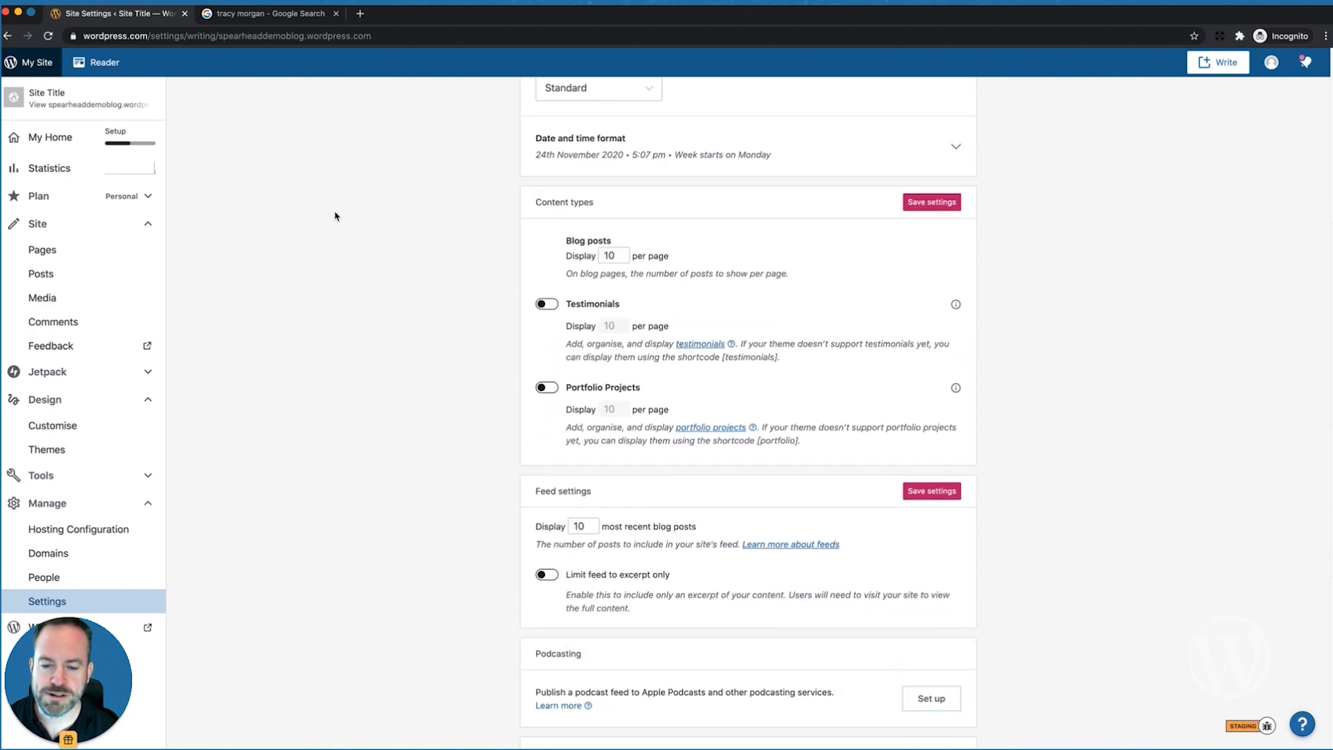
scroll(334, 216, "down", 2)
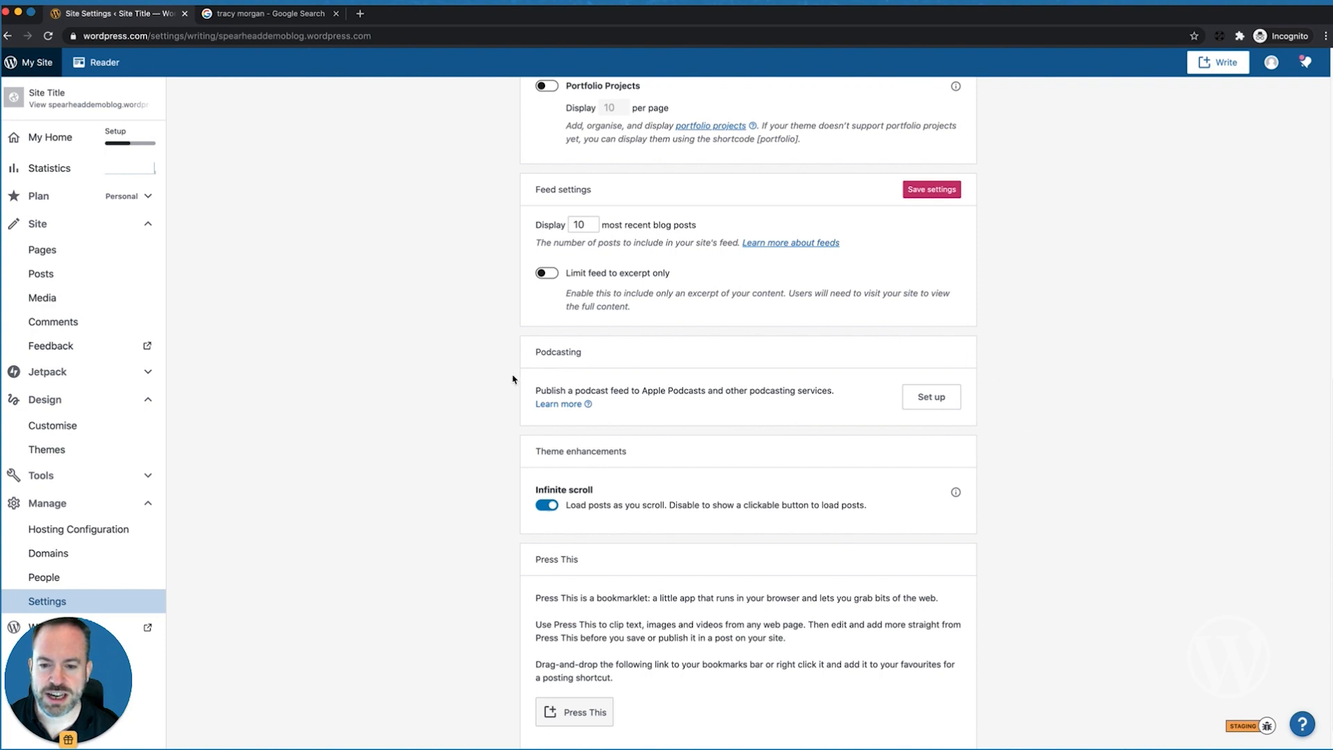
Step: Set up podcasting with Podcast as the feed category and start adding a cover image
left_click(933, 405)
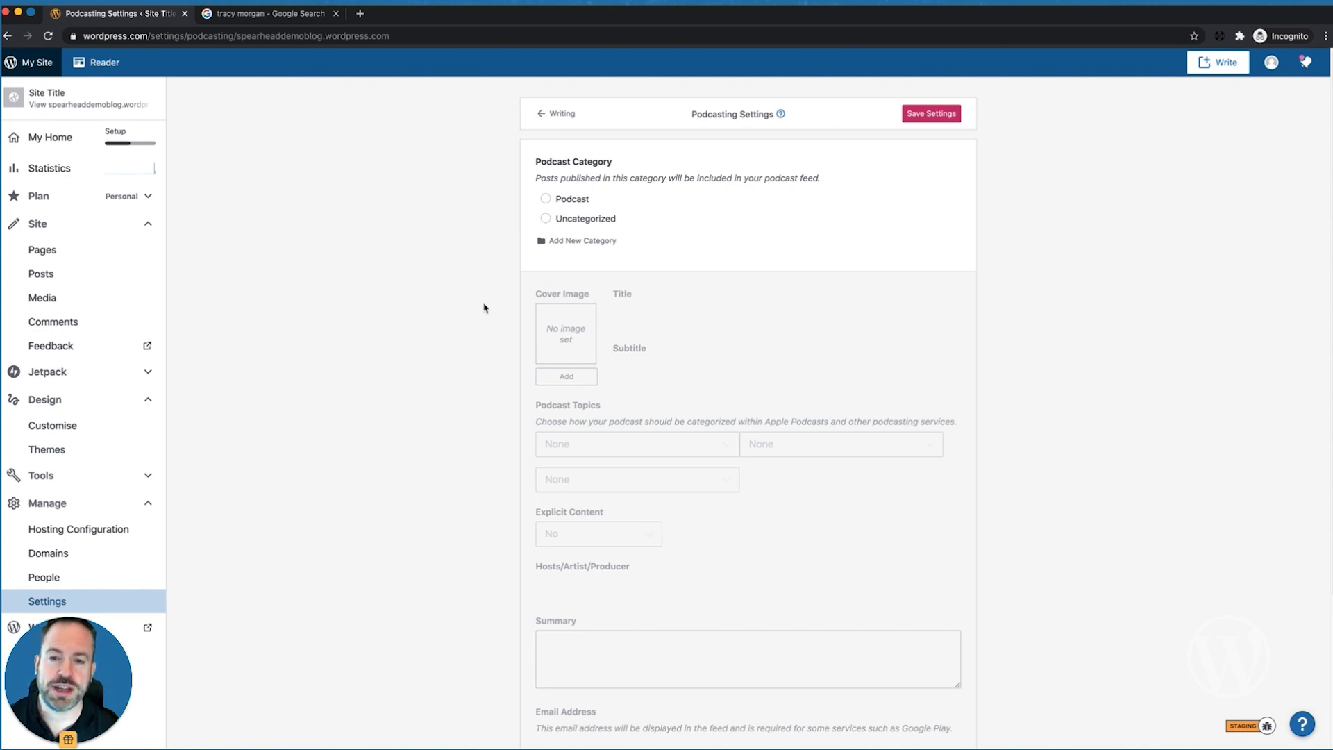
left_click(547, 200)
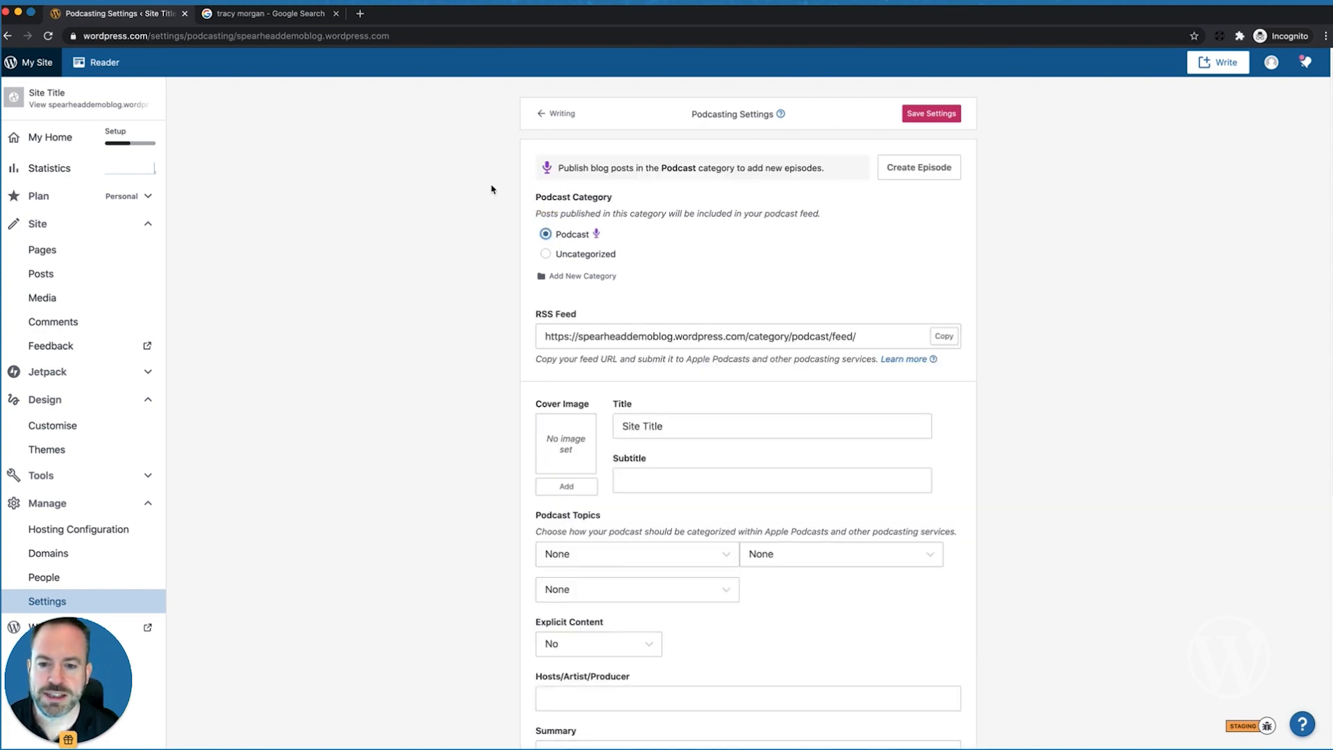
scroll(433, 332, "down", 2)
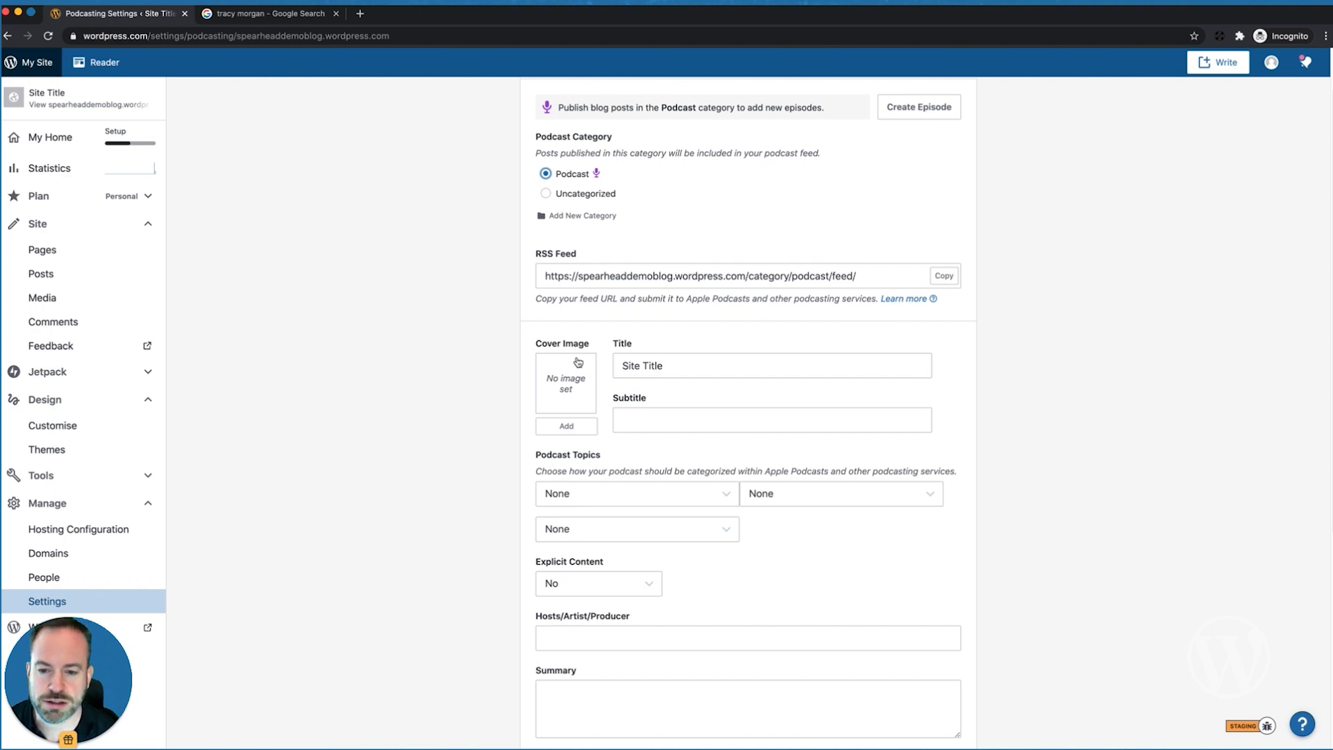
left_click(563, 425)
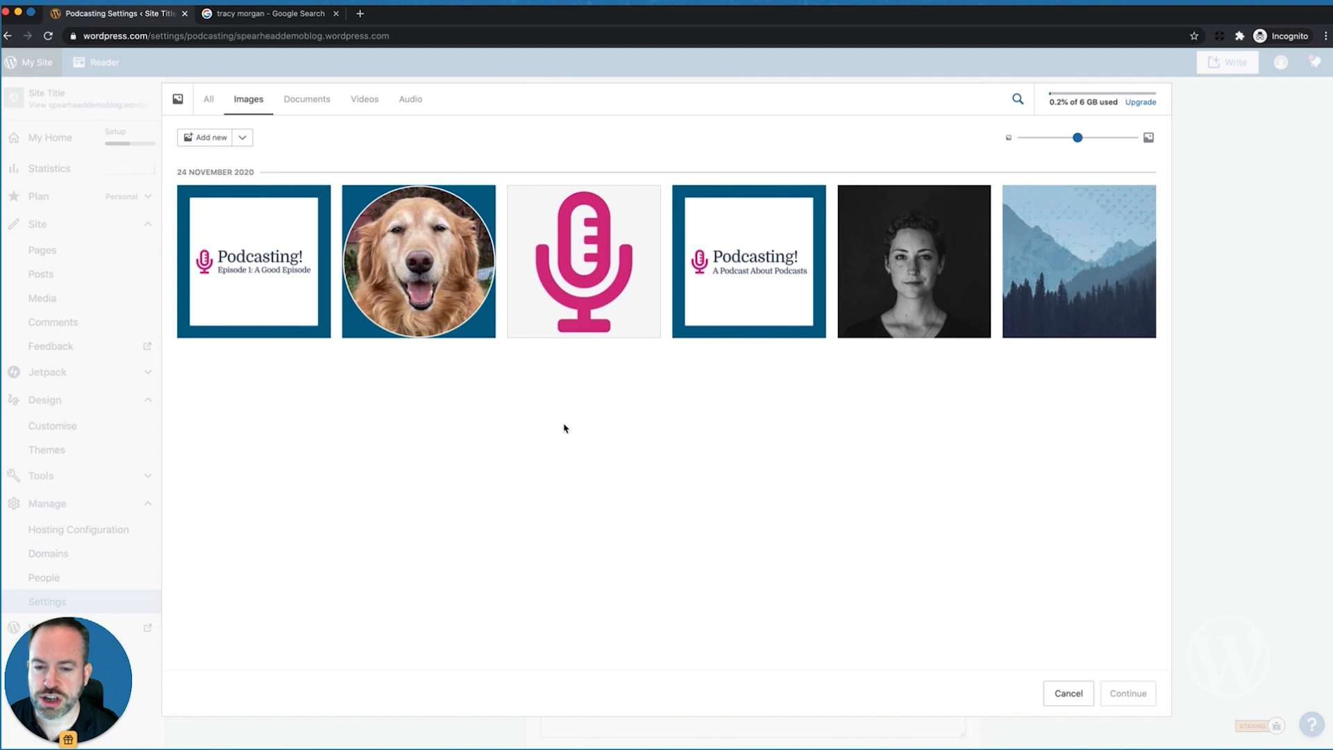
Step: Use the 'Podcasting! A Podcast About Podcasts' graphic as the podcast cover image
left_click(747, 276)
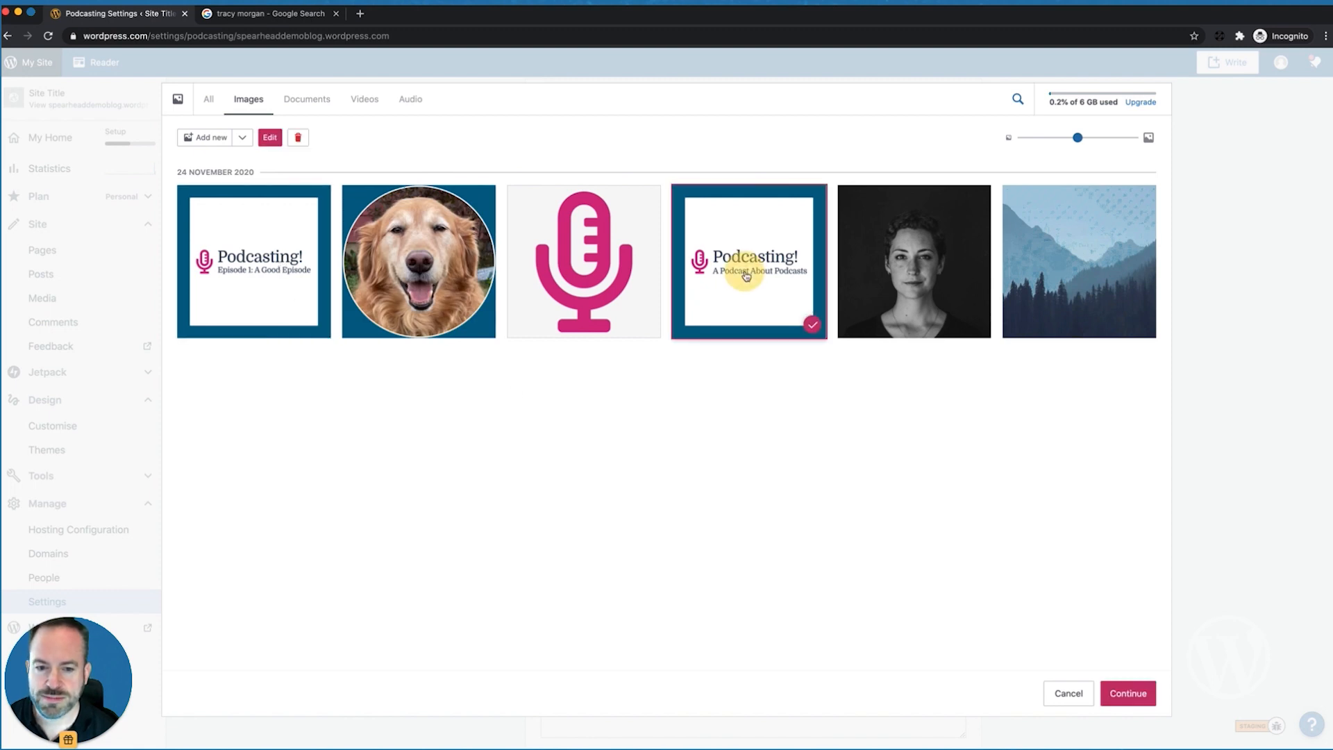
left_click(1142, 693)
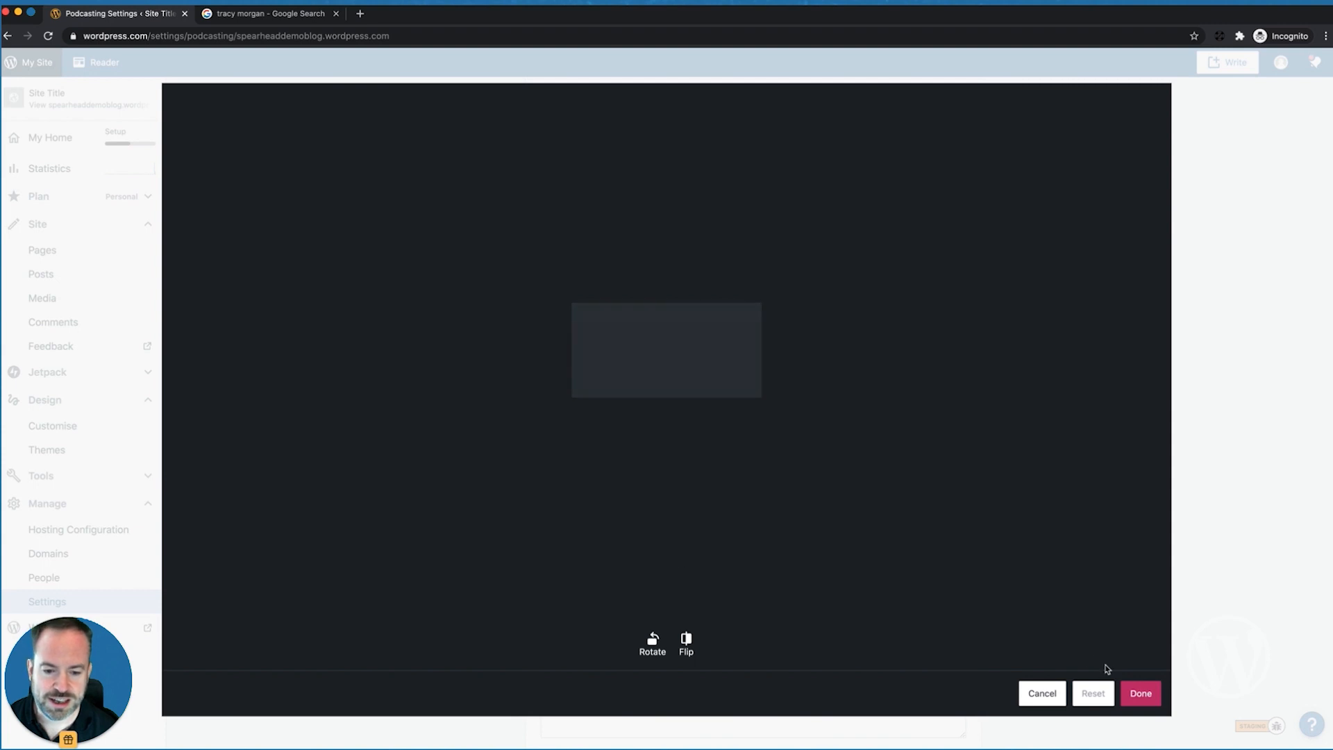
left_click(1141, 693)
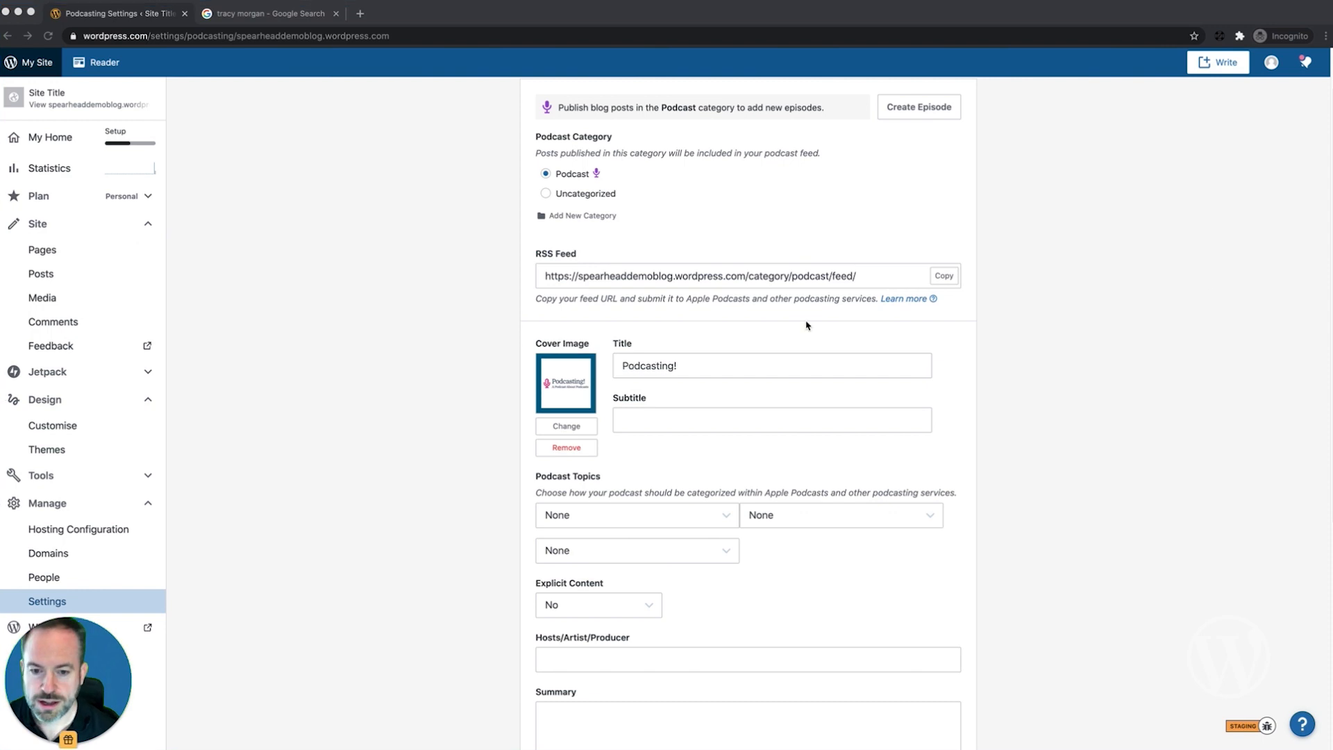
Step: Paste 'How to achieve online success using podcasts and websites' into the podcast Subtitle field
left_click(688, 419)
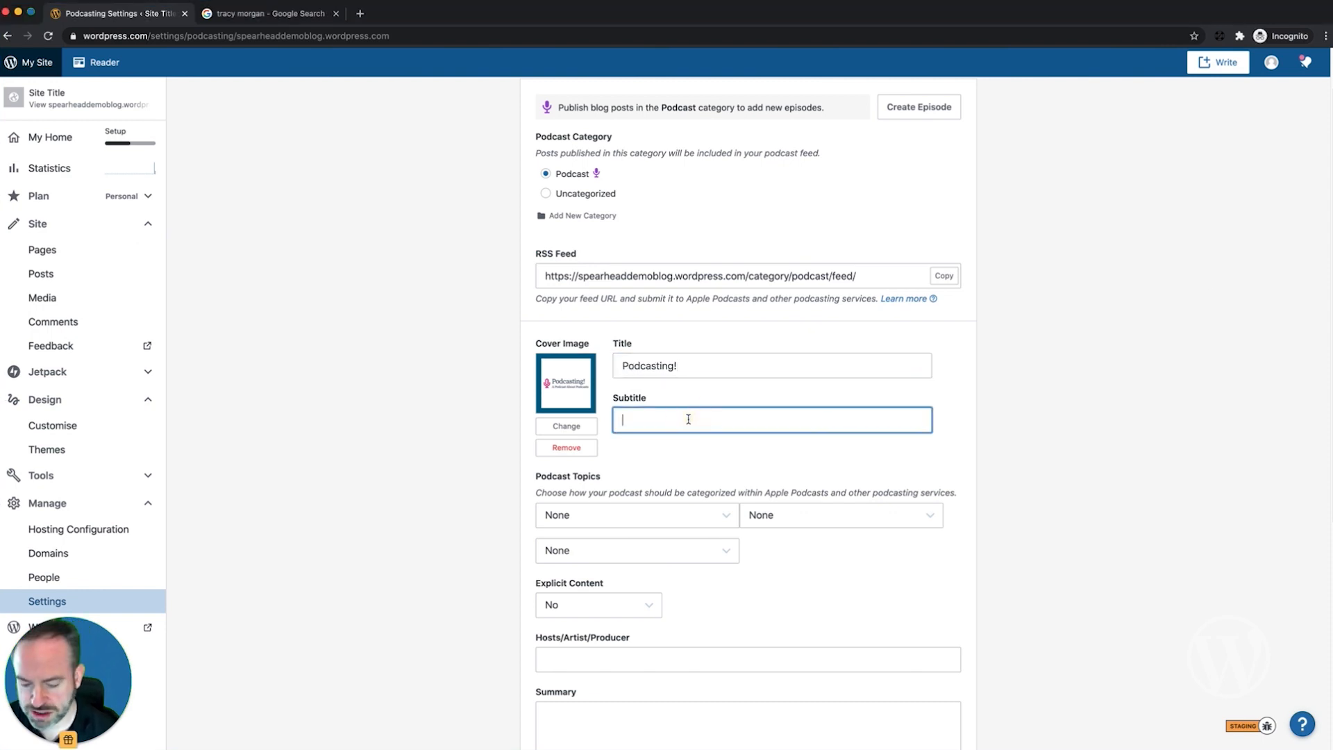
type("How to achieve online success using podcasts and websites")
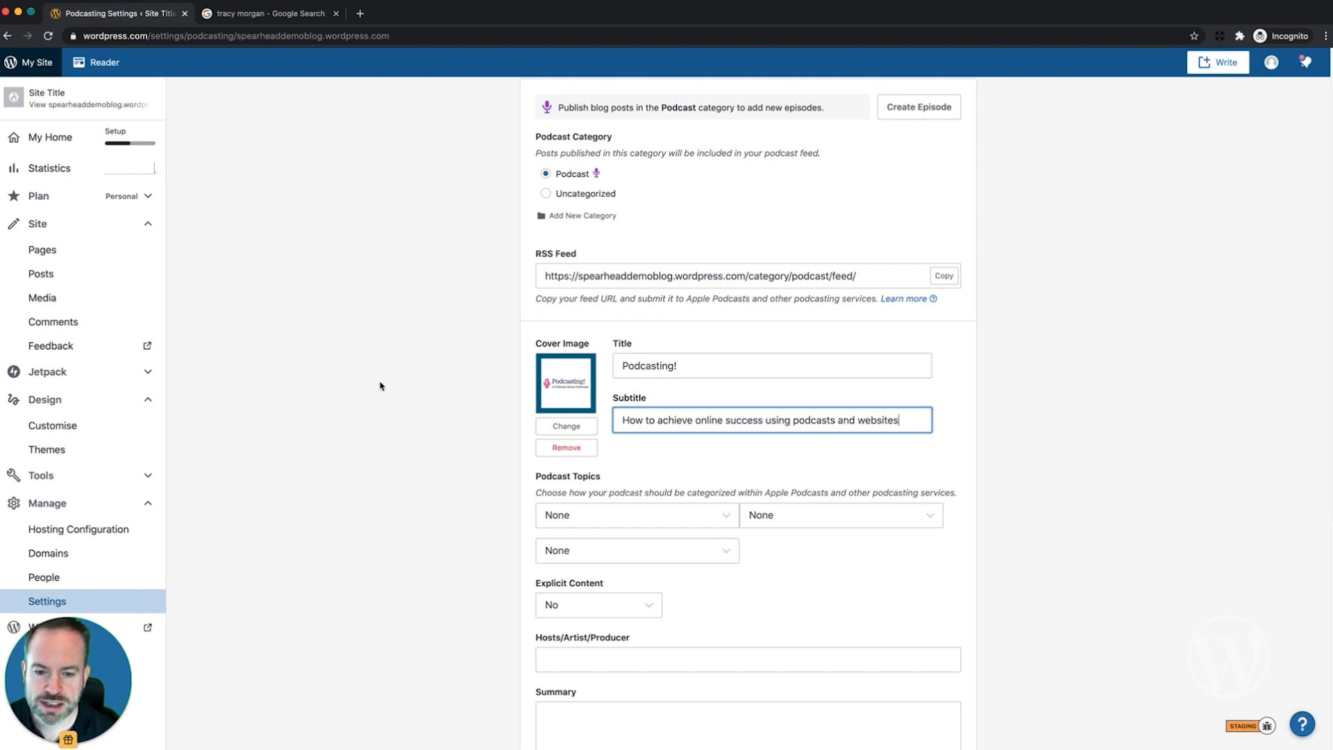
scroll(381, 386, "down", 2)
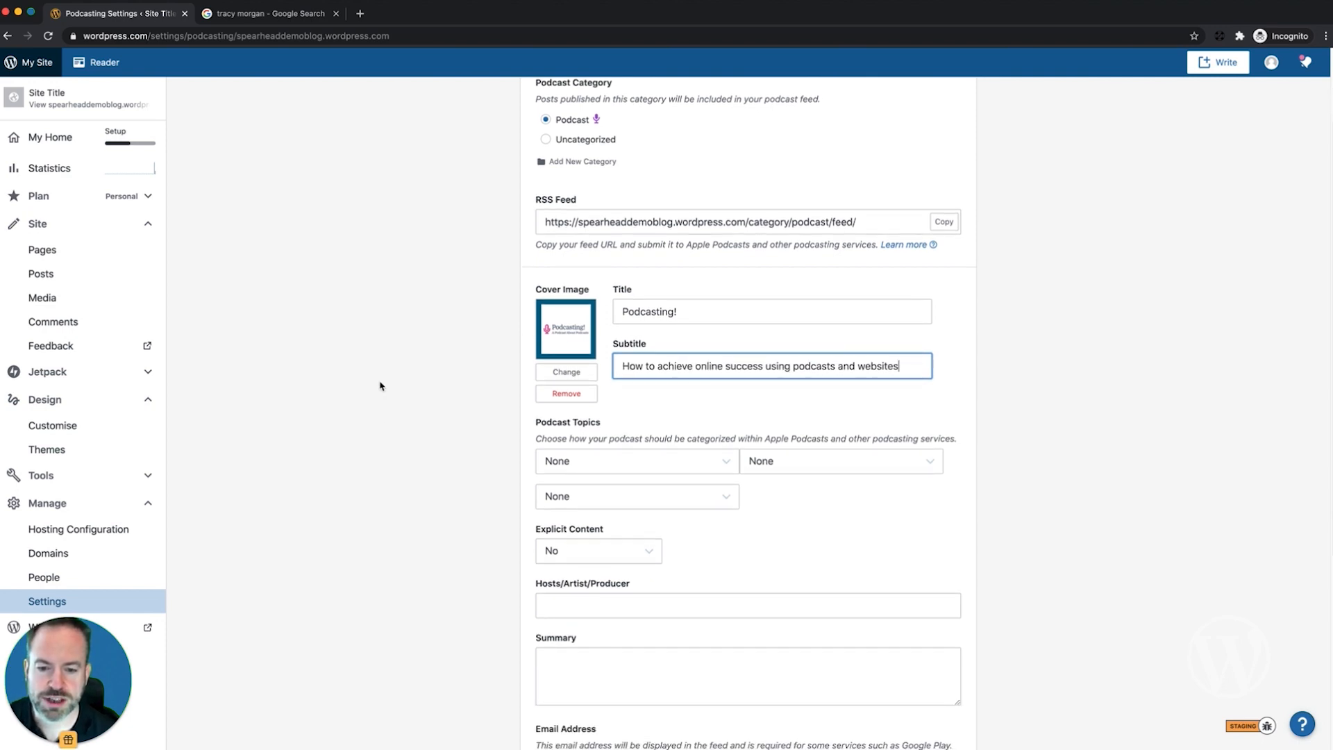
scroll(380, 386, "down", 1)
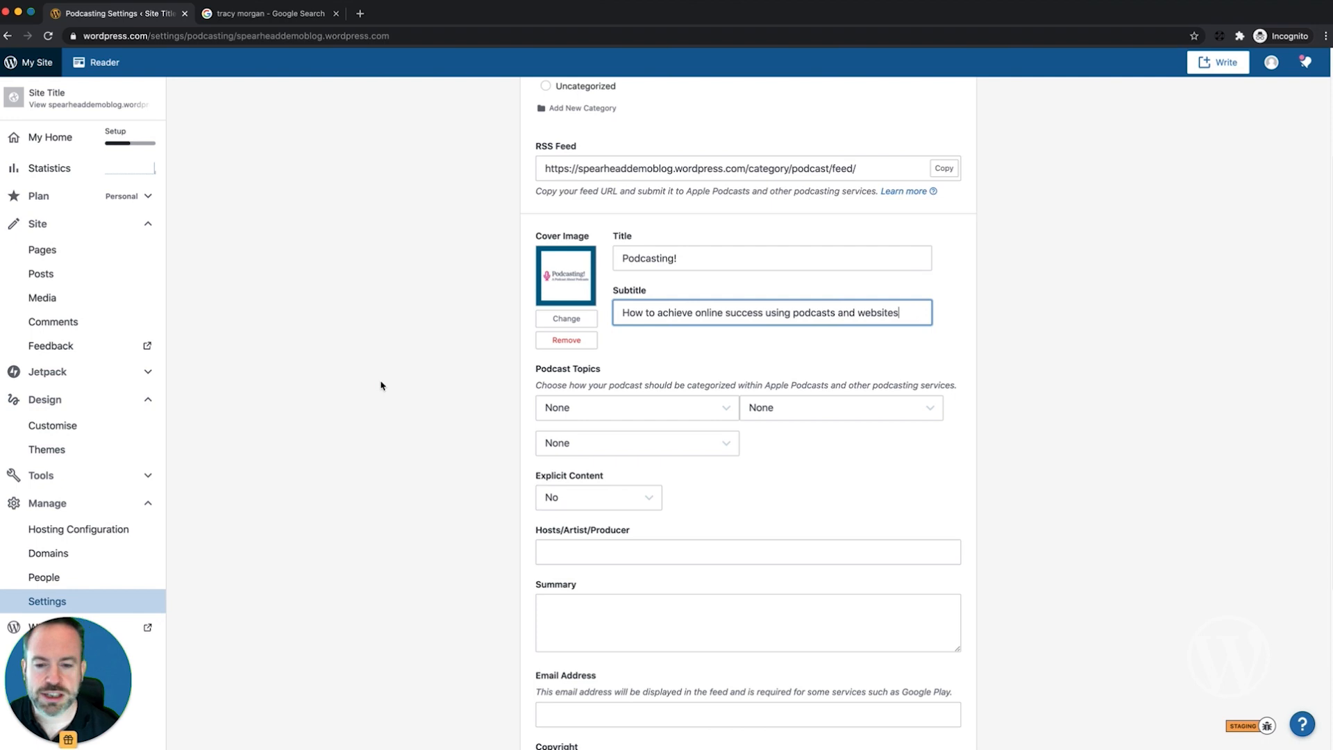
Step: Pick Business » Marketing, Education » How To and Technology as the three podcast topics
left_click(661, 414)
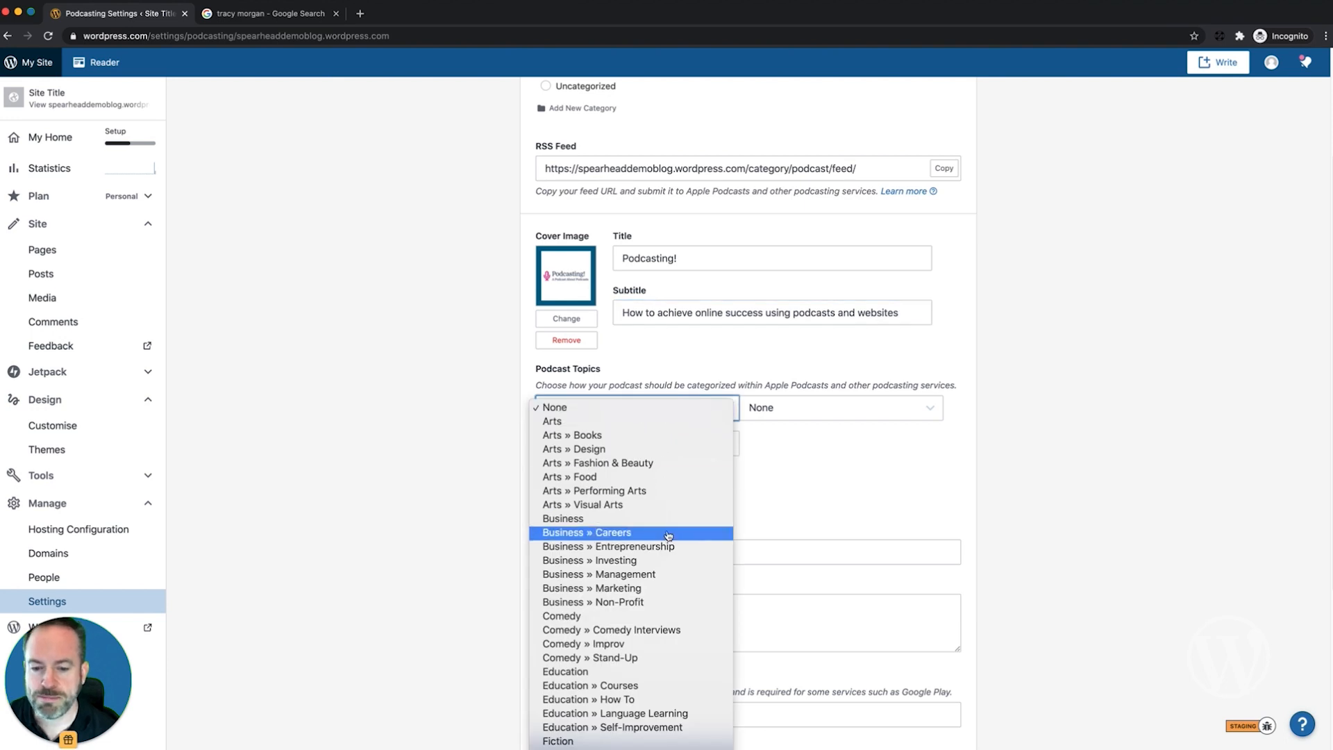
left_click(669, 592)
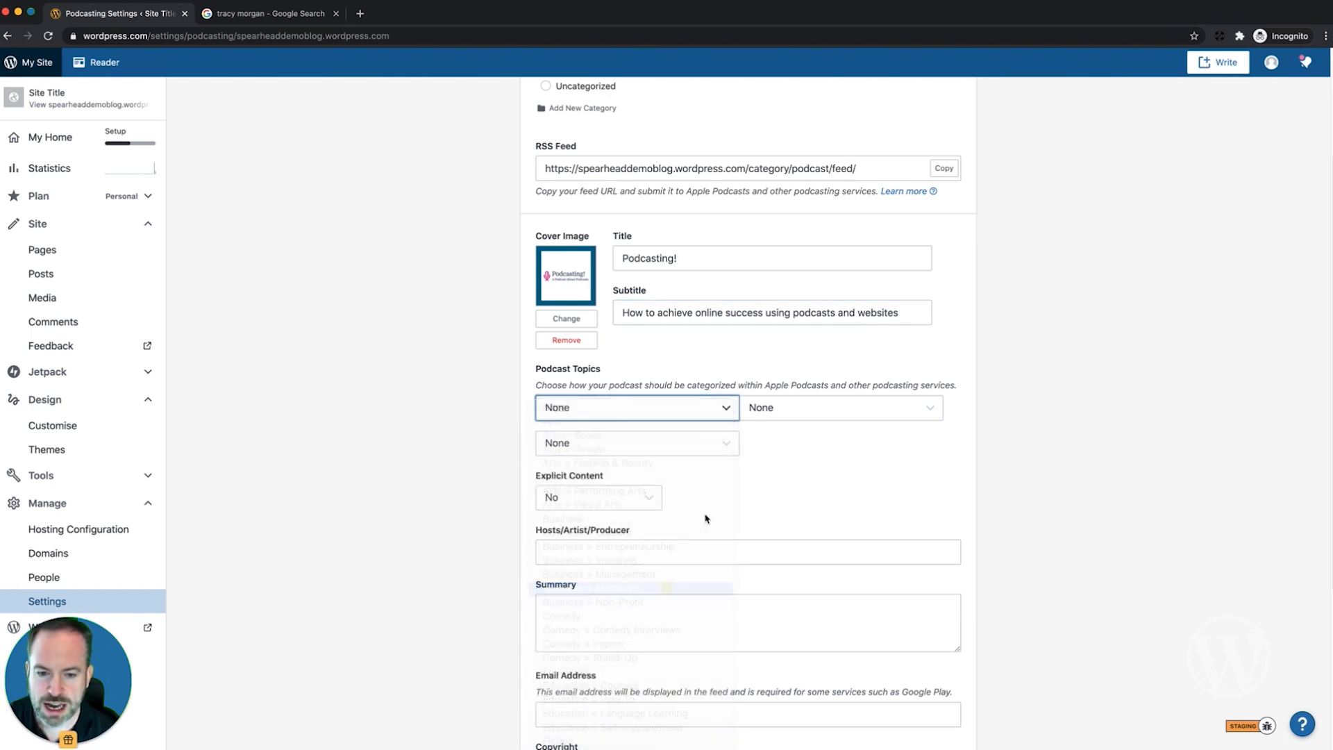
left_click(792, 412)
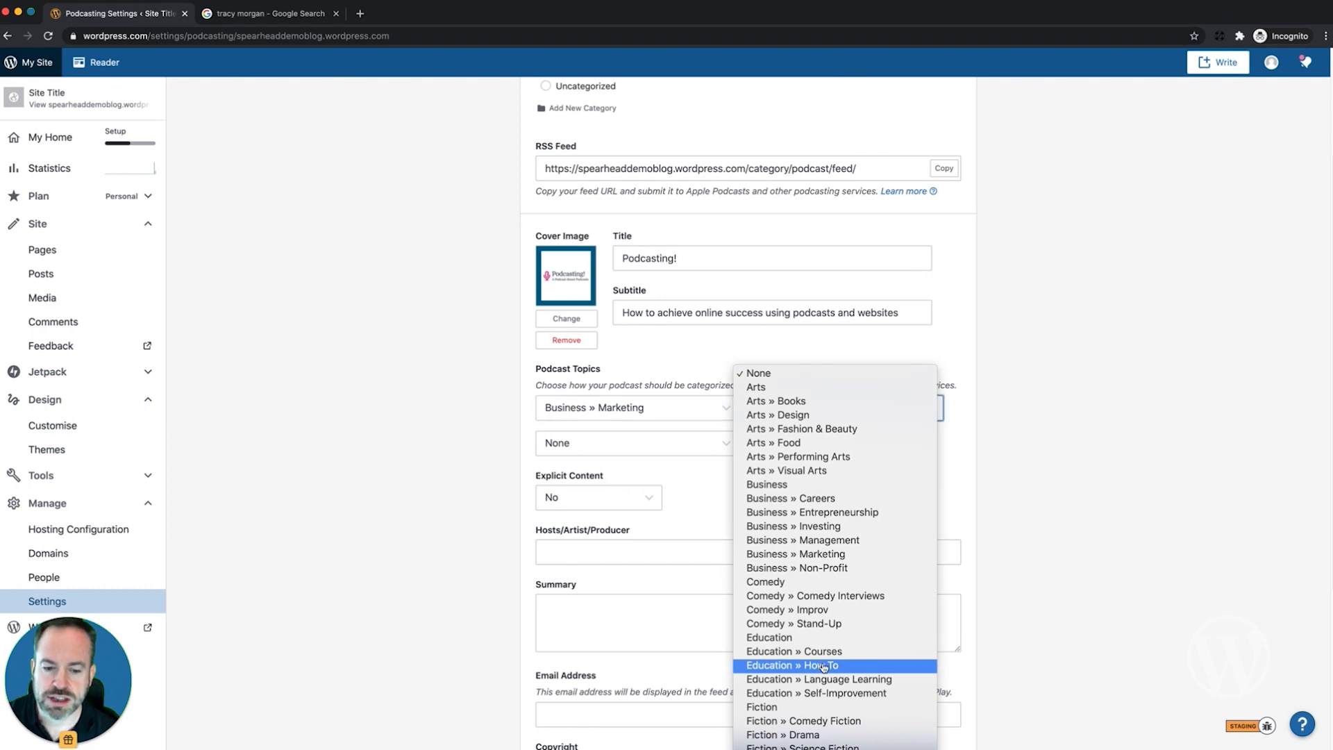
left_click(823, 666)
left_click(662, 451)
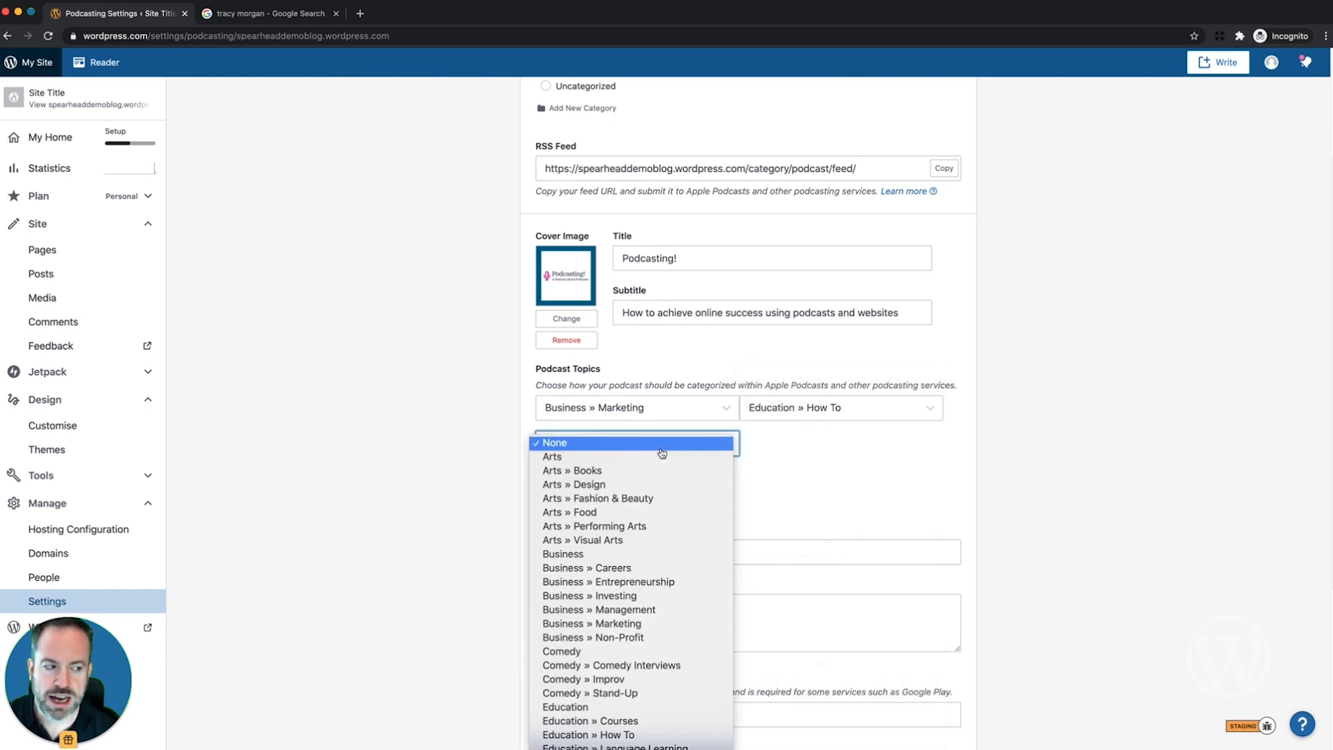
scroll(662, 452, "down", 15)
scroll(661, 453, "down", 10)
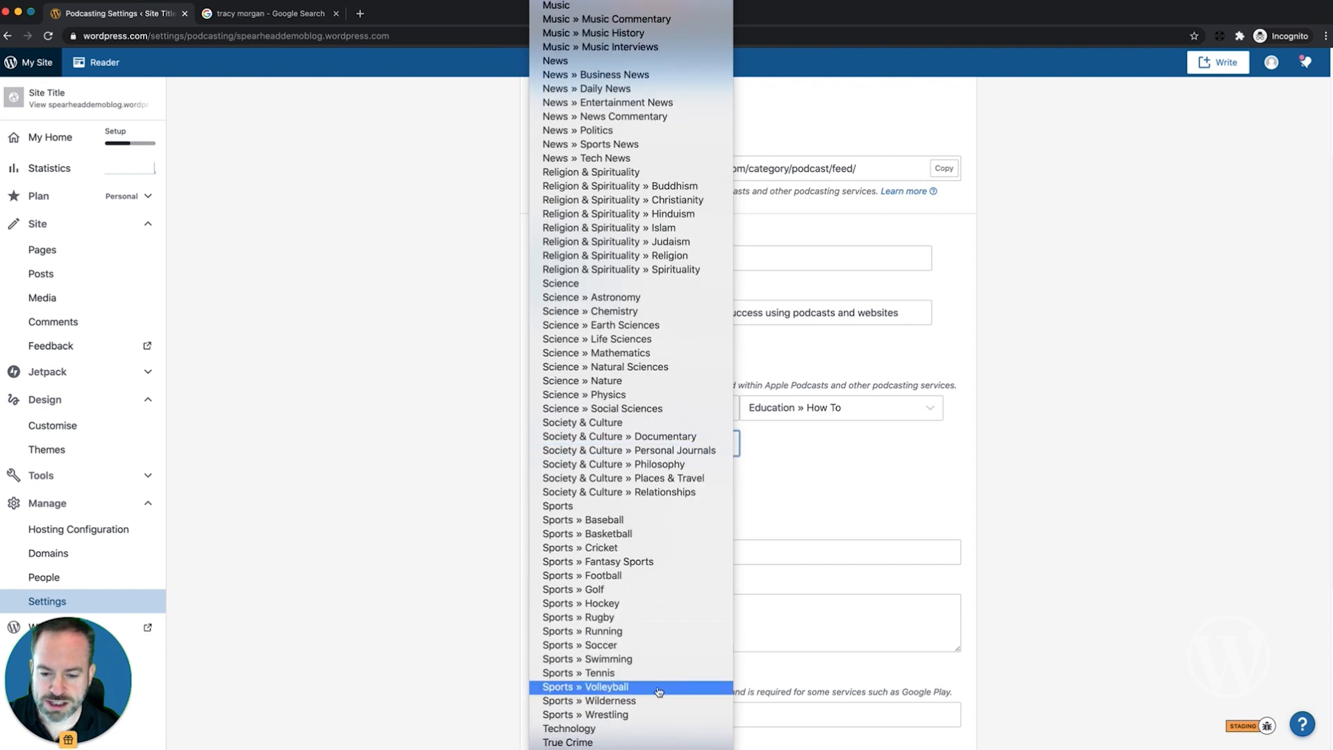
left_click(658, 728)
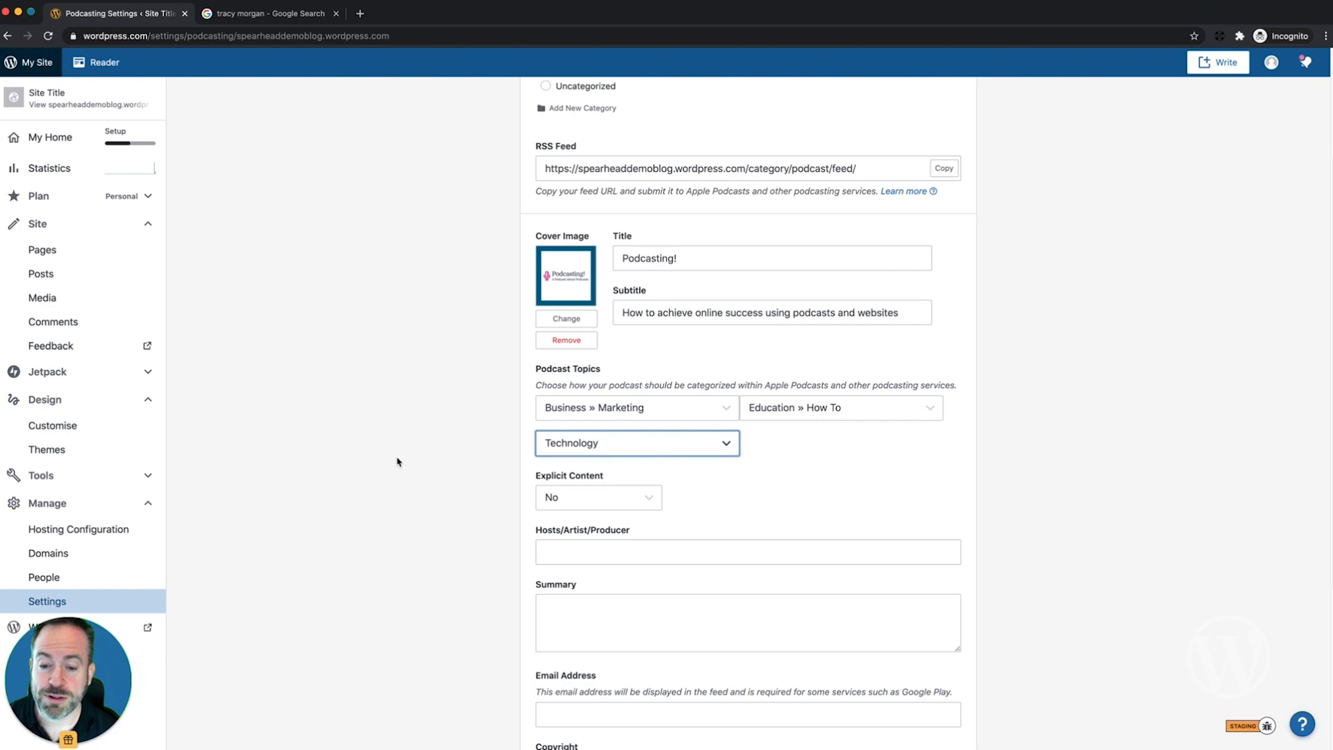
Step: Paste the podcast summary into the Summary box
scroll(398, 462, "down", 2)
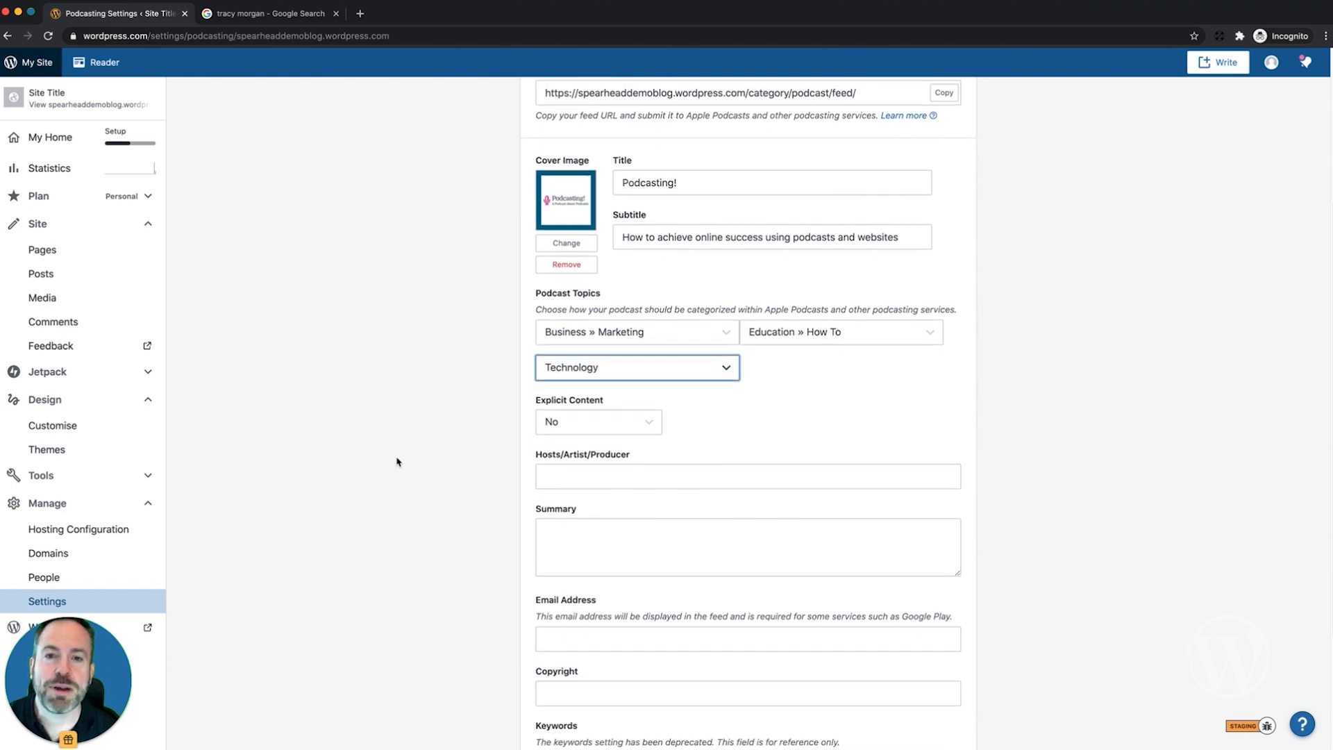
scroll(397, 462, "down", 1)
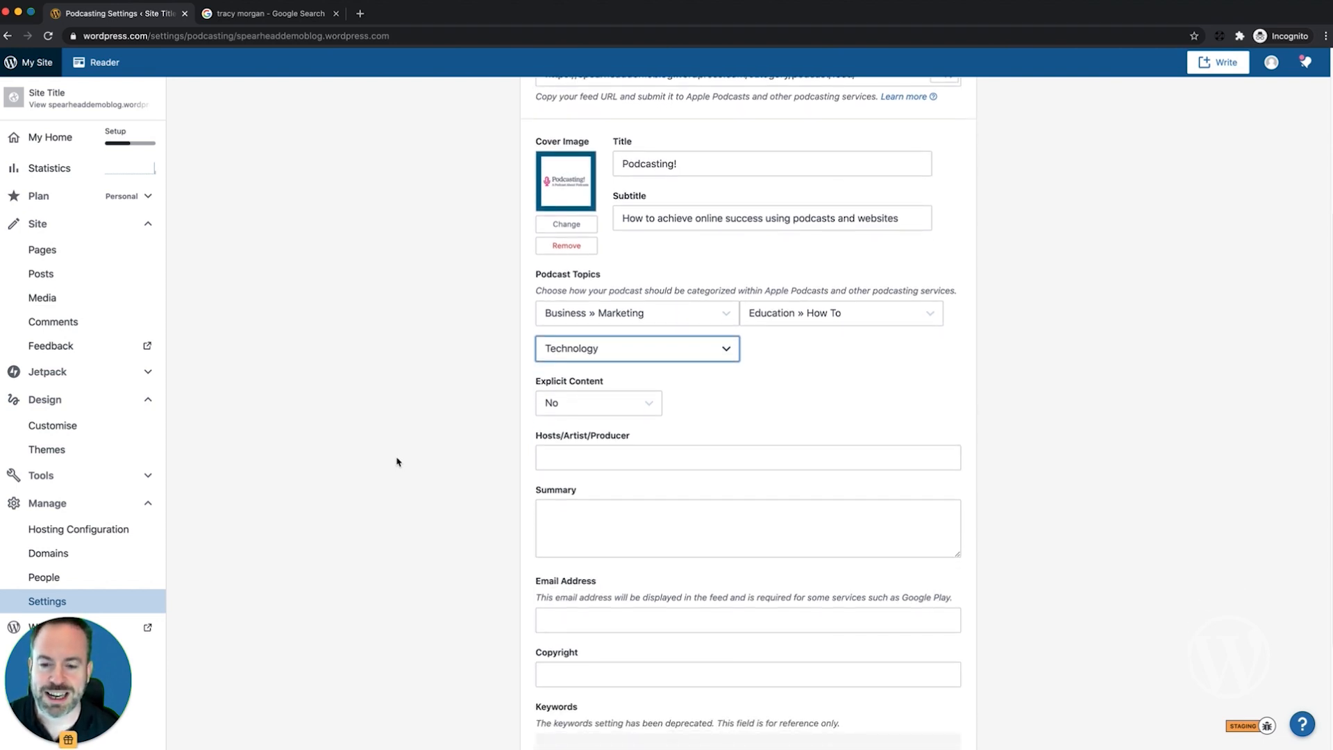
scroll(398, 461, "down", 1)
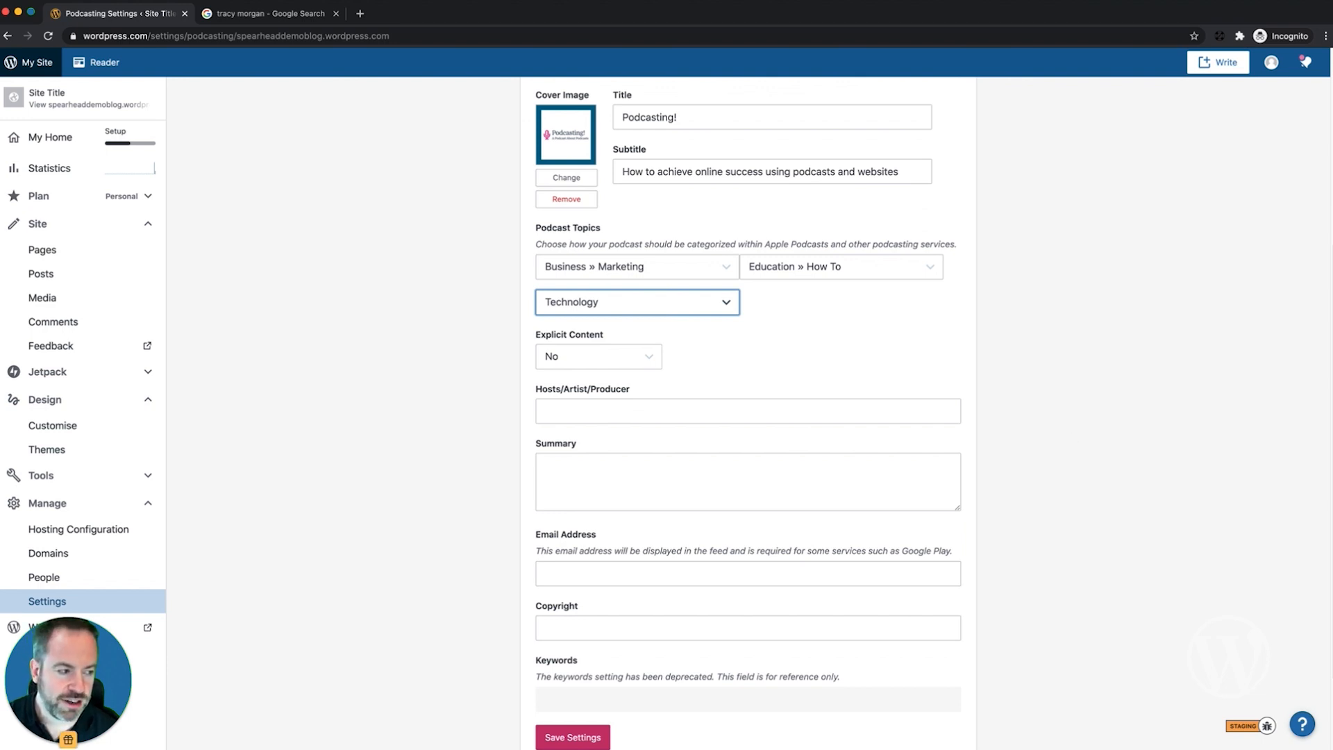
left_click(238, 361)
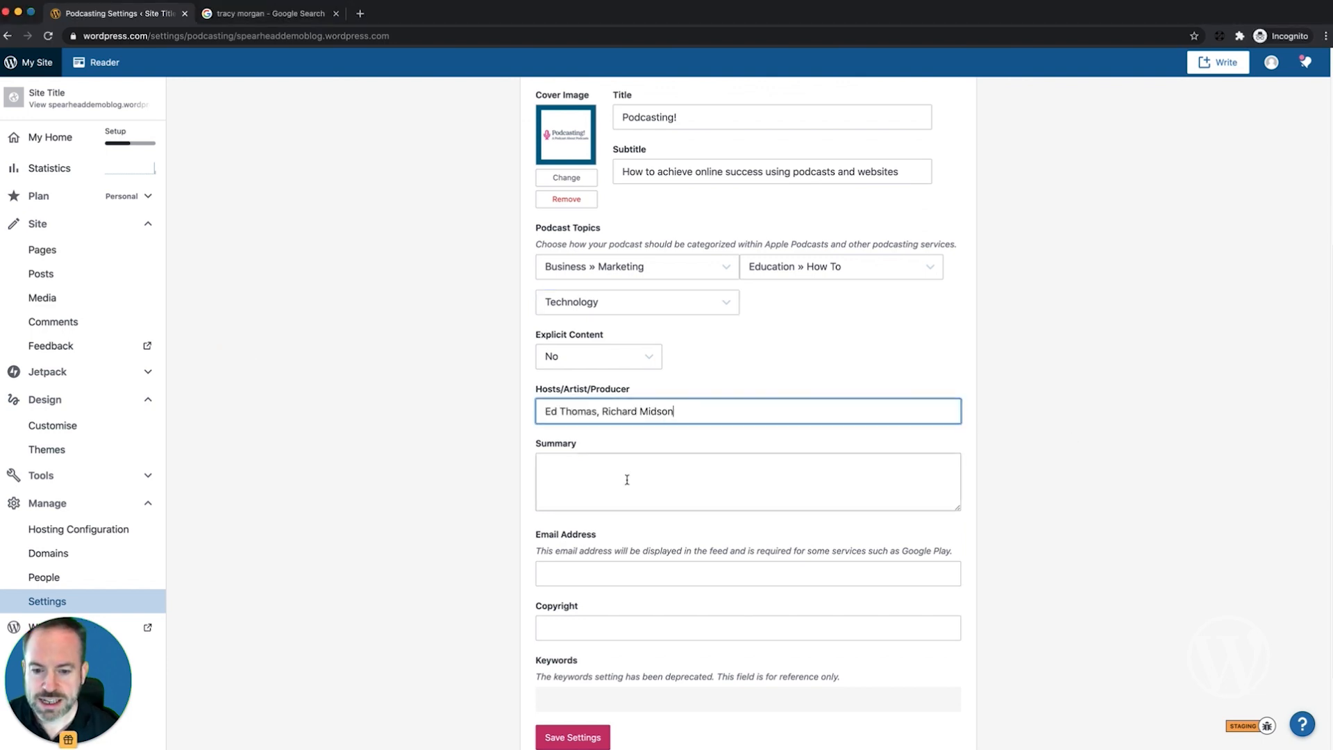
left_click(627, 479)
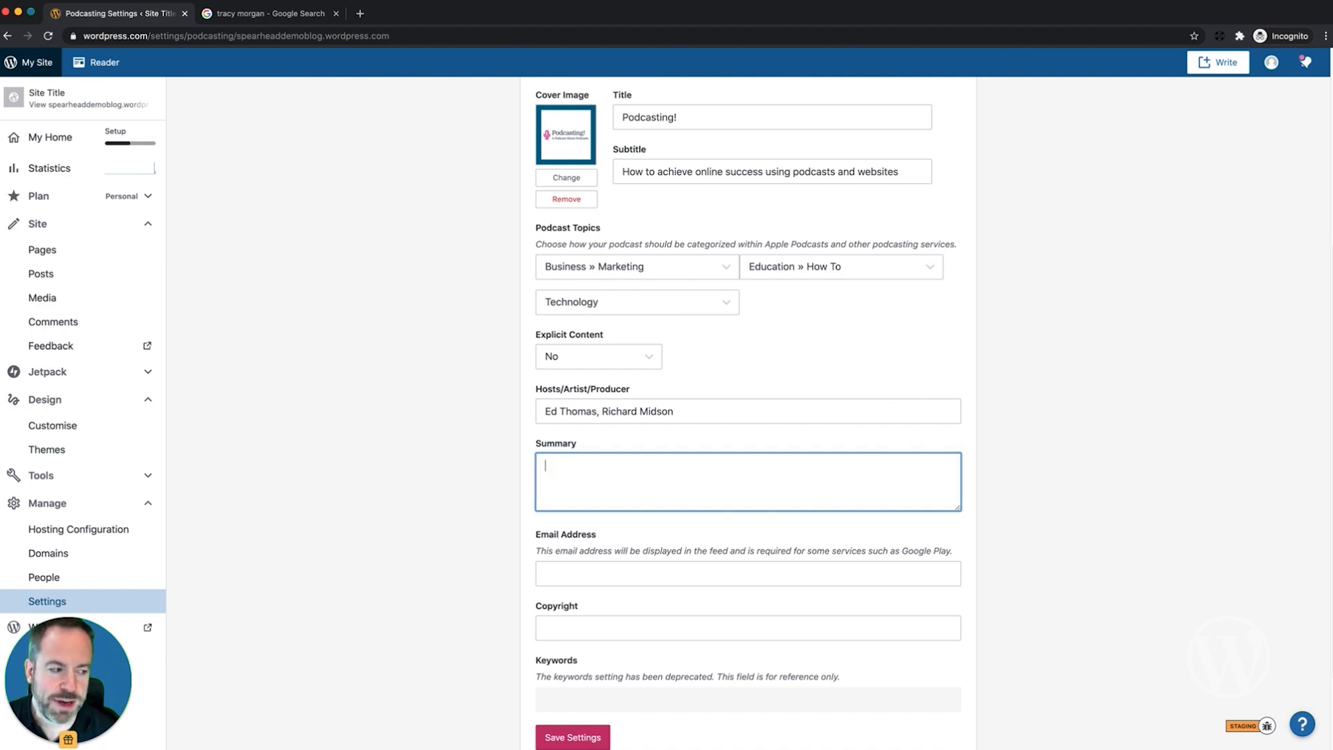
left_click(256, 438)
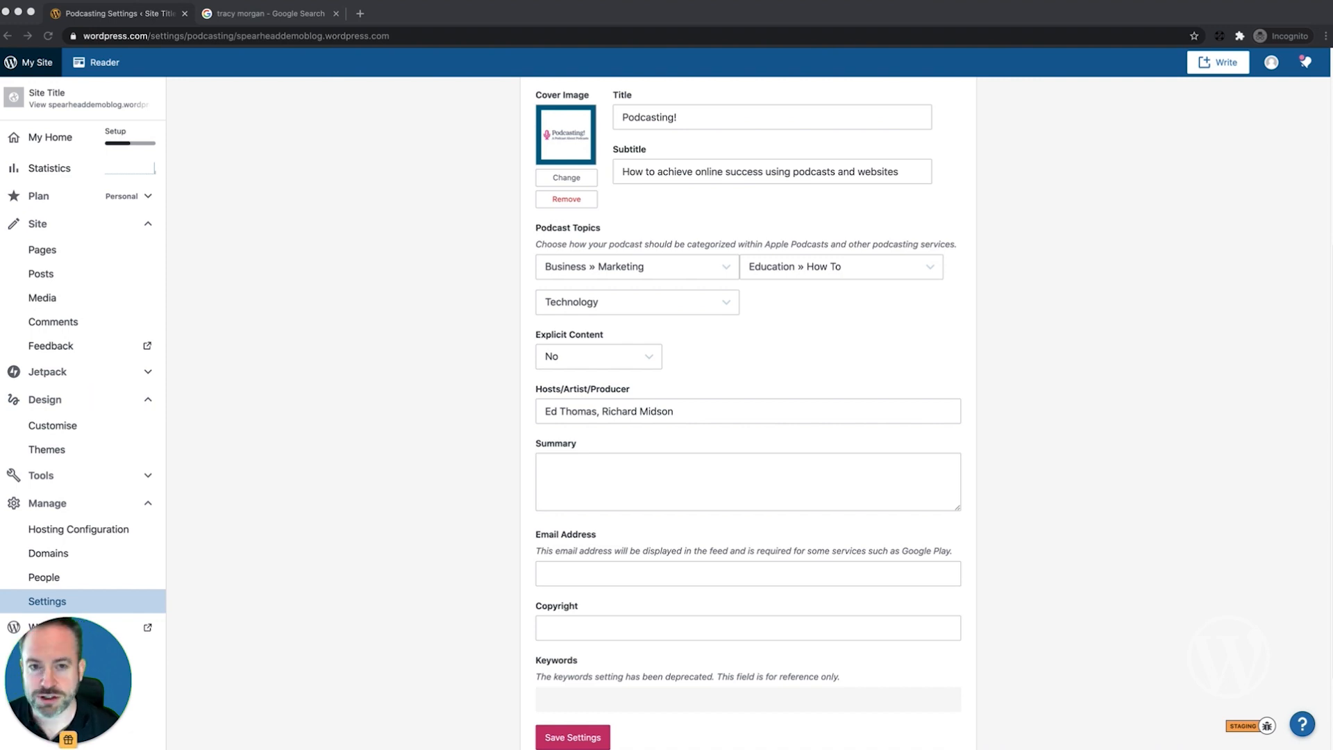
left_click(562, 472)
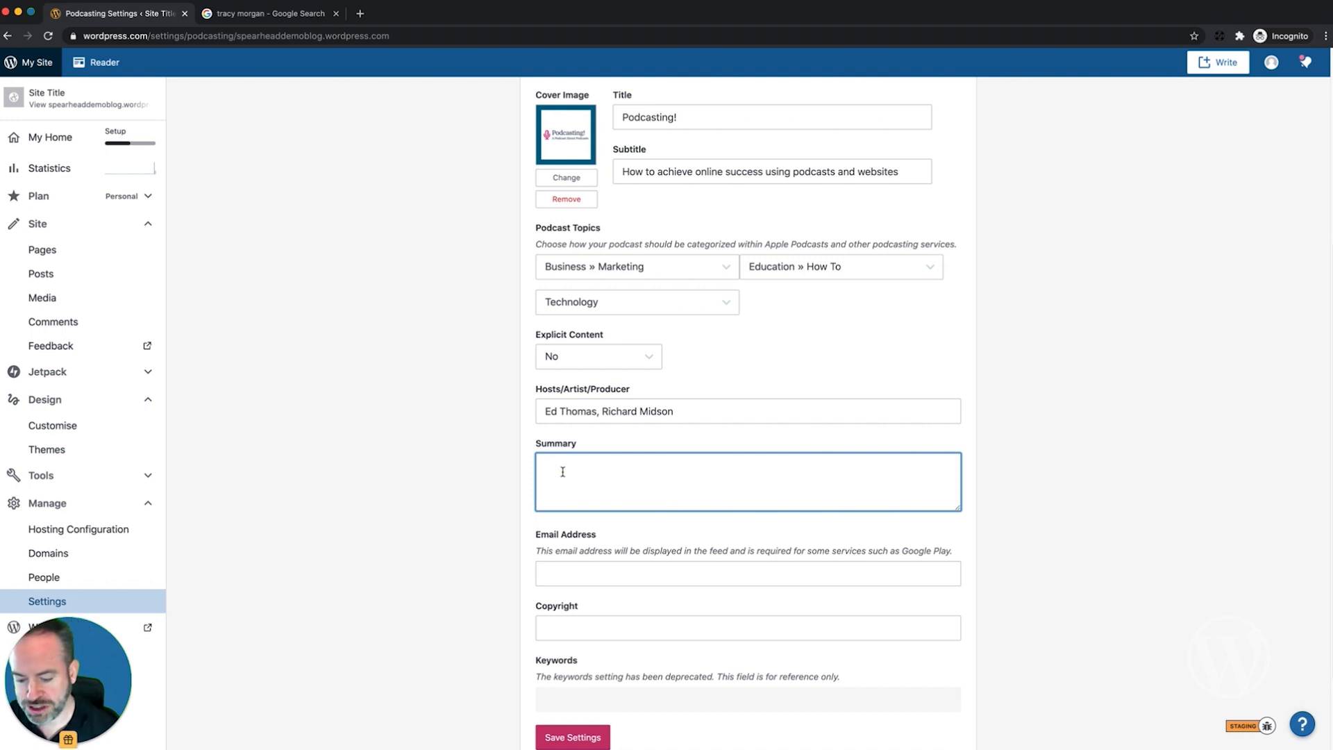
key("super+v")
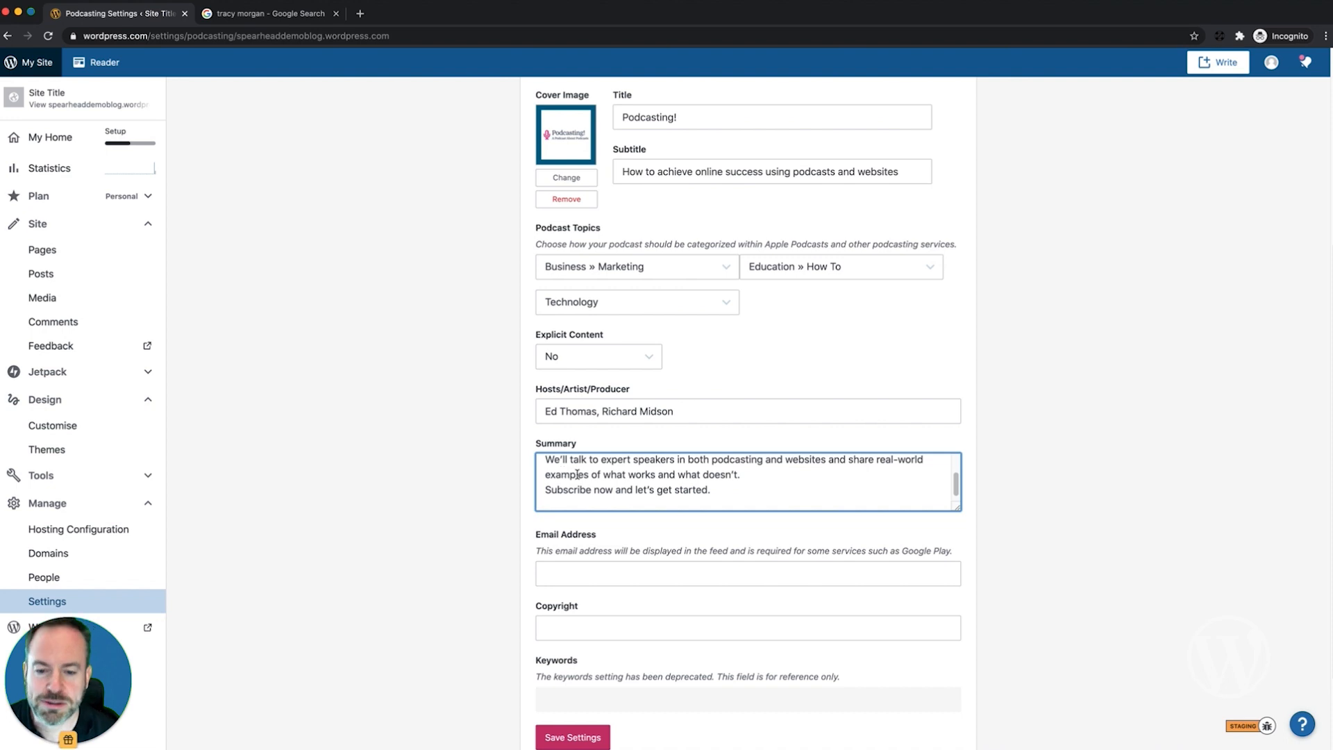
Step: Paste the feed contact e-mail address into its field
scroll(575, 475, "up", 3)
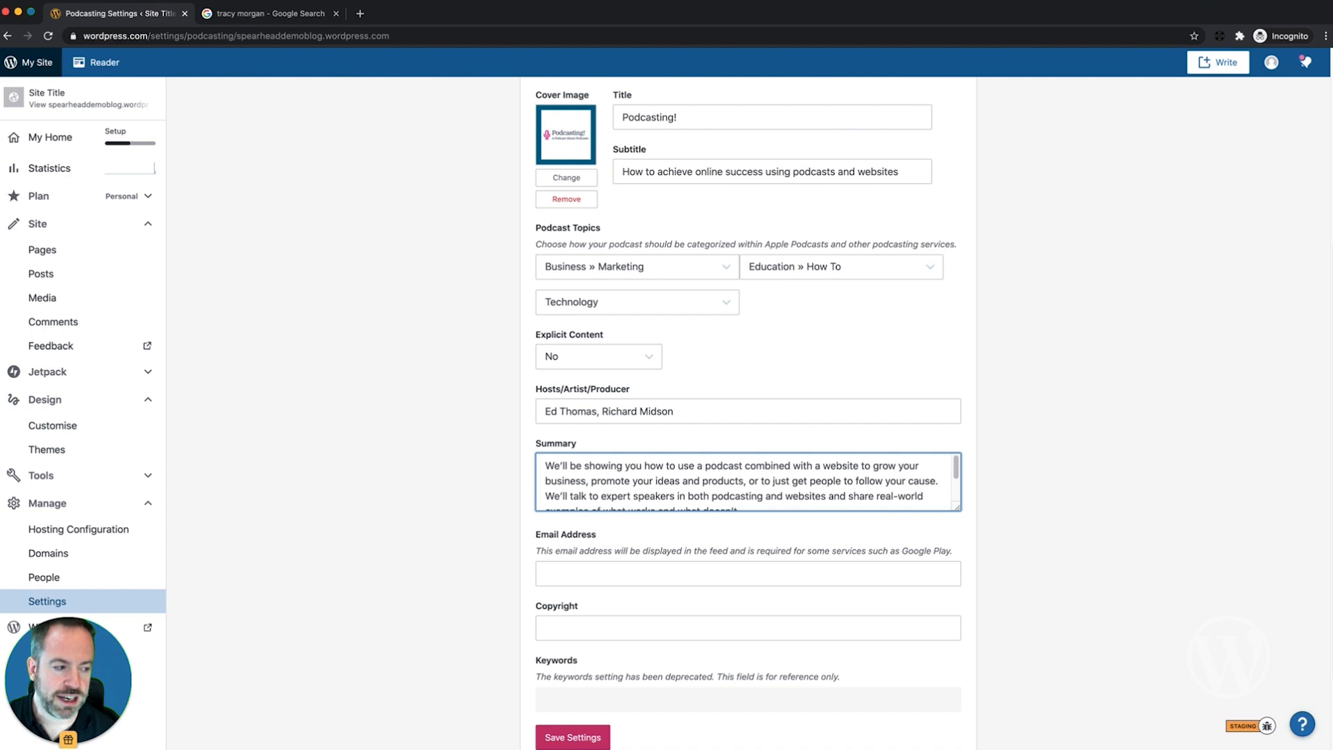
left_click(619, 579)
key("super+v")
Step: Paste '© The Podcast Show' into the Copyright field
left_click(614, 633)
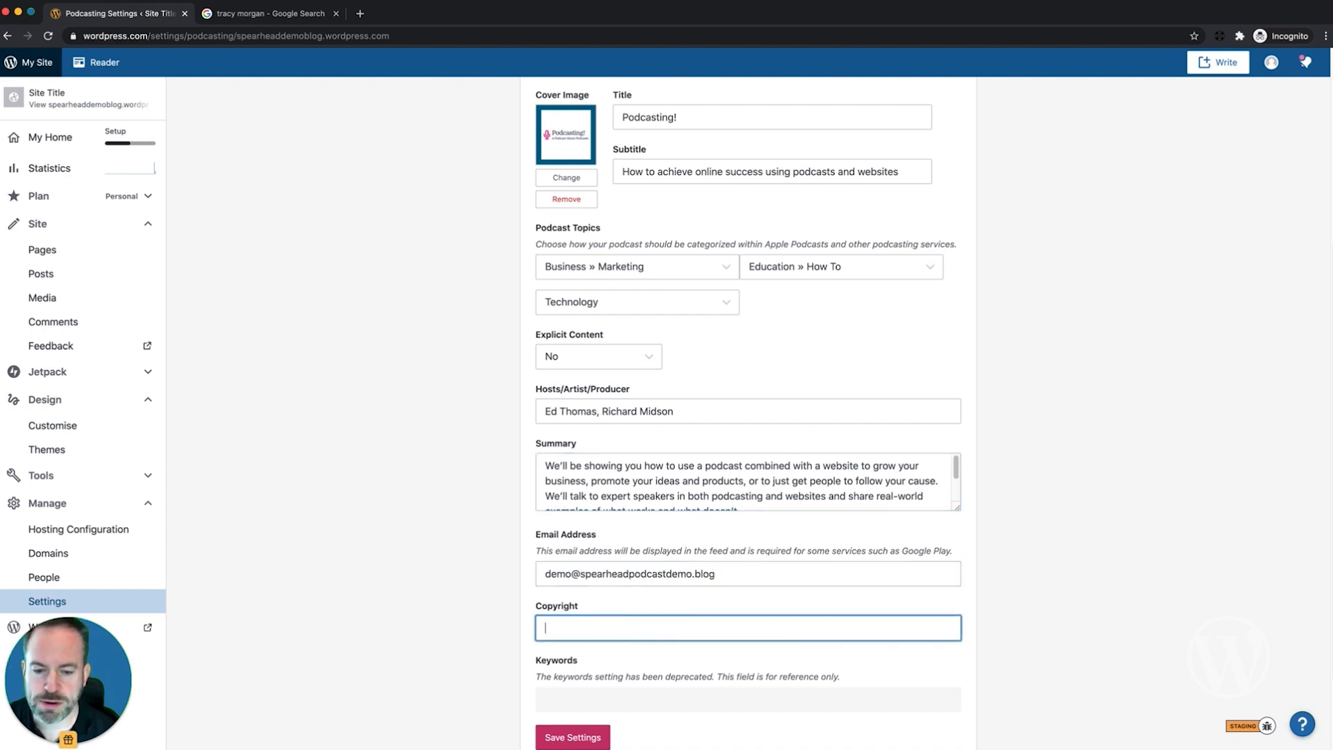
left_click(210, 472)
left_click_drag(145, 471, 112, 473)
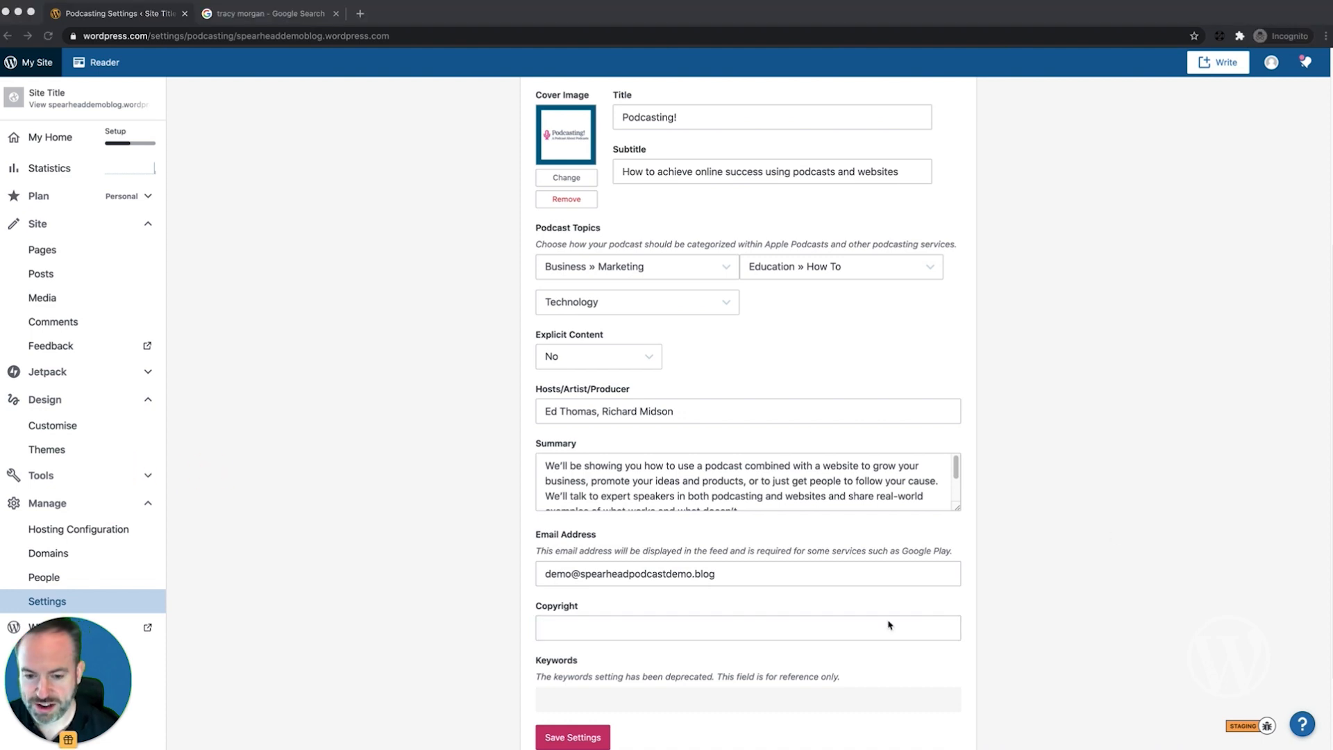
left_click(669, 632)
type("© The Podcast Show")
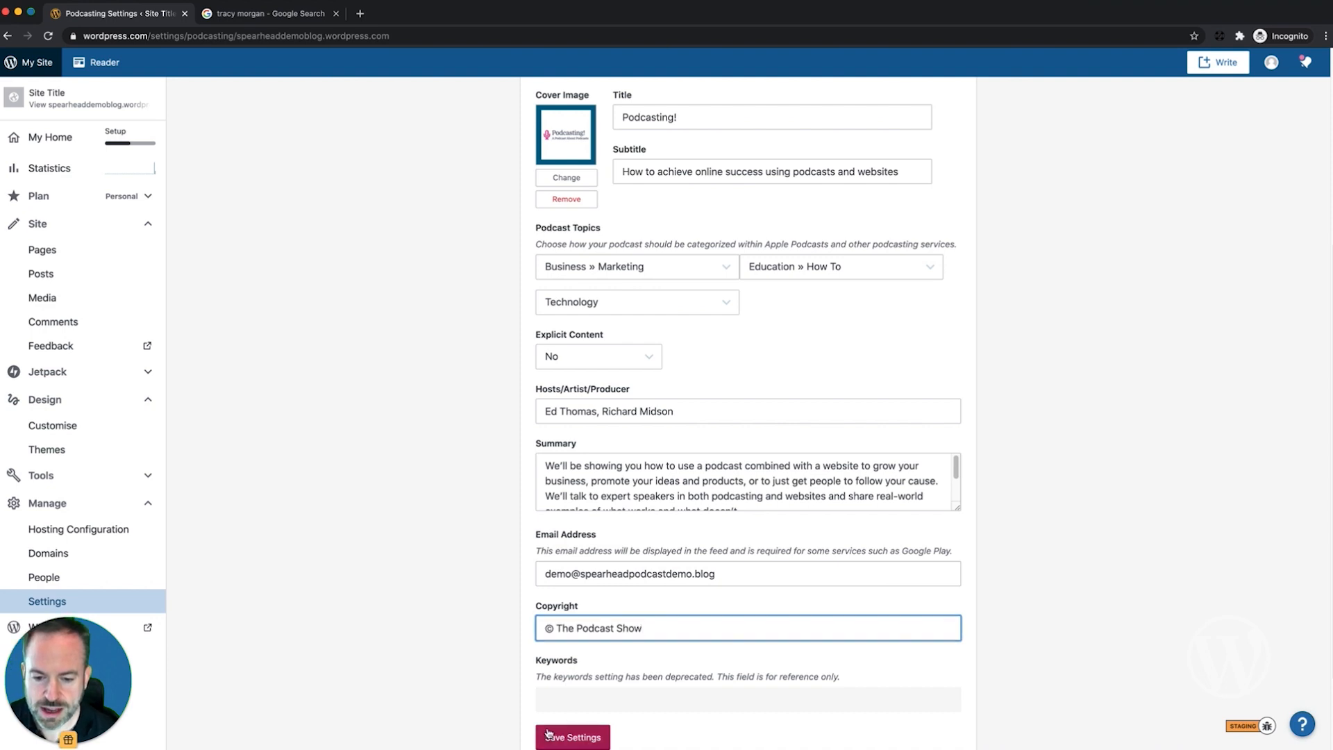
scroll(448, 688, "down", 2)
Step: Save the podcast settings, copy the RSS feed URL, and switch to iTunes Connect
left_click(574, 626)
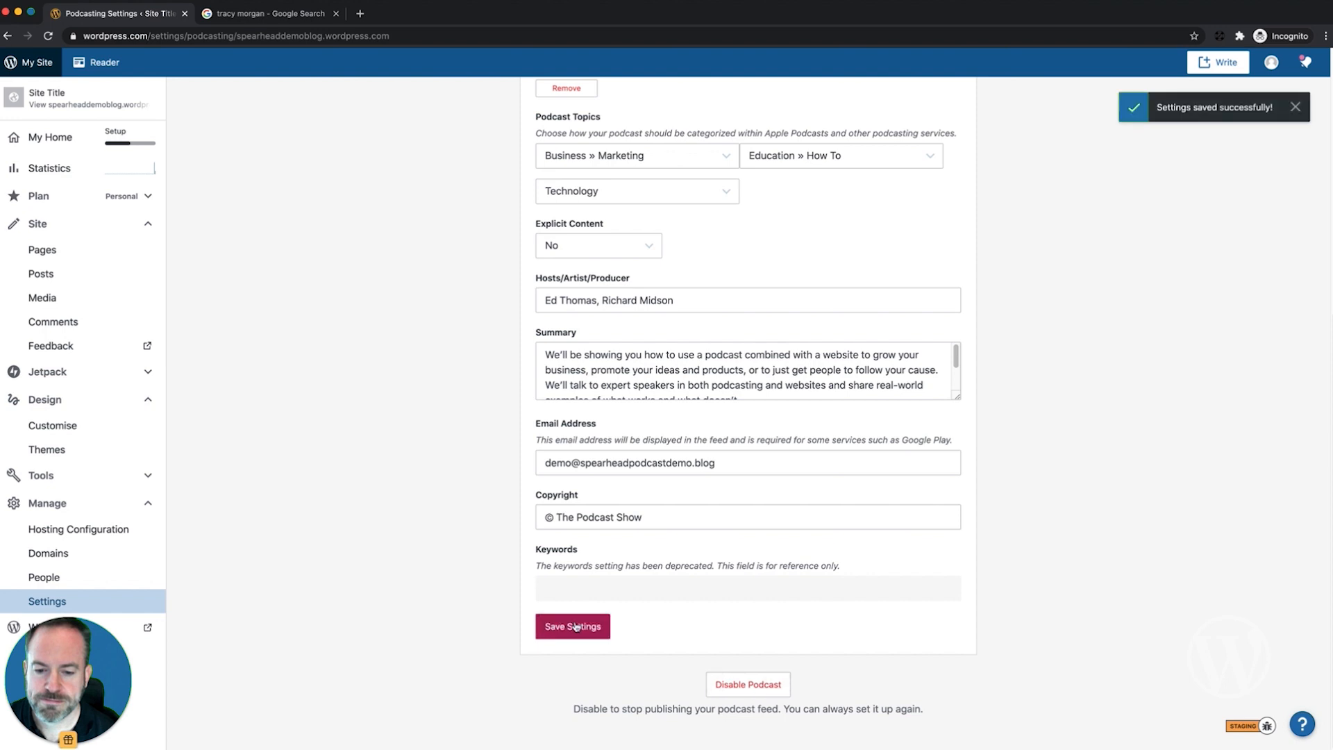
scroll(373, 507, "up", 6)
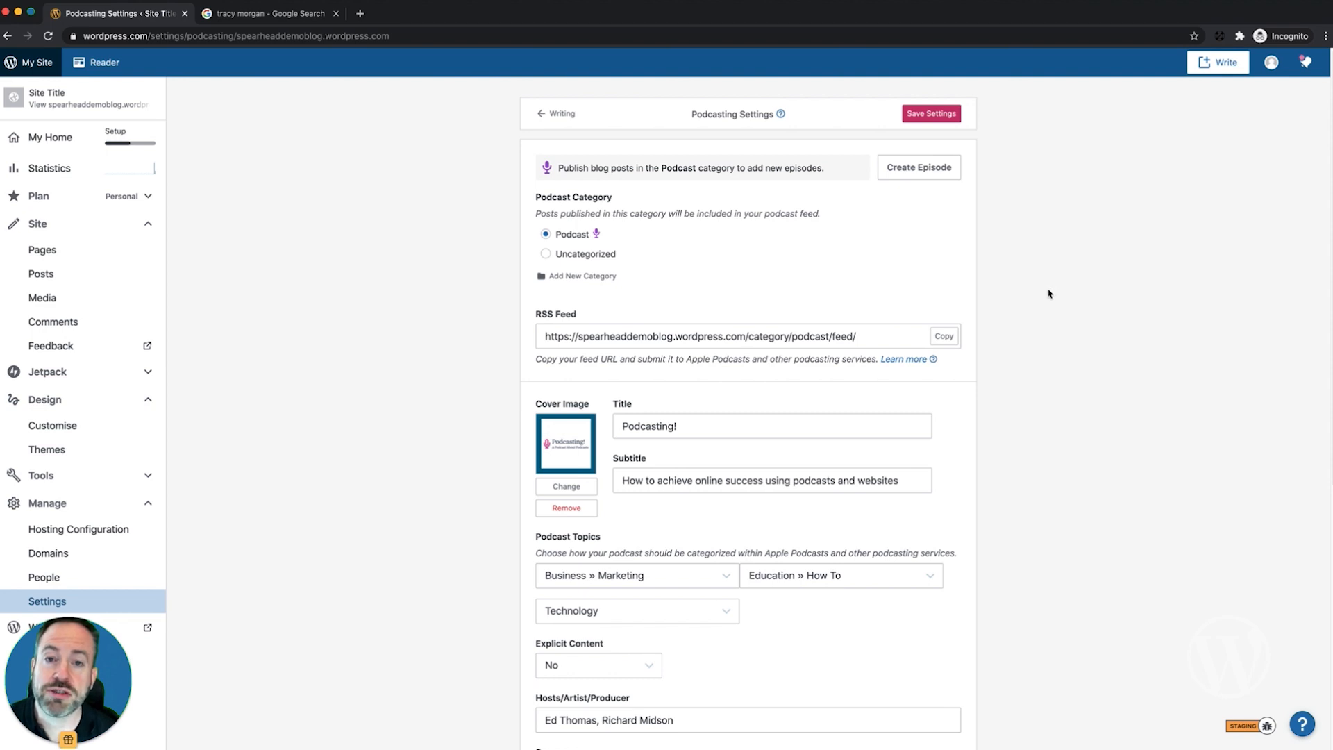
left_click(945, 338)
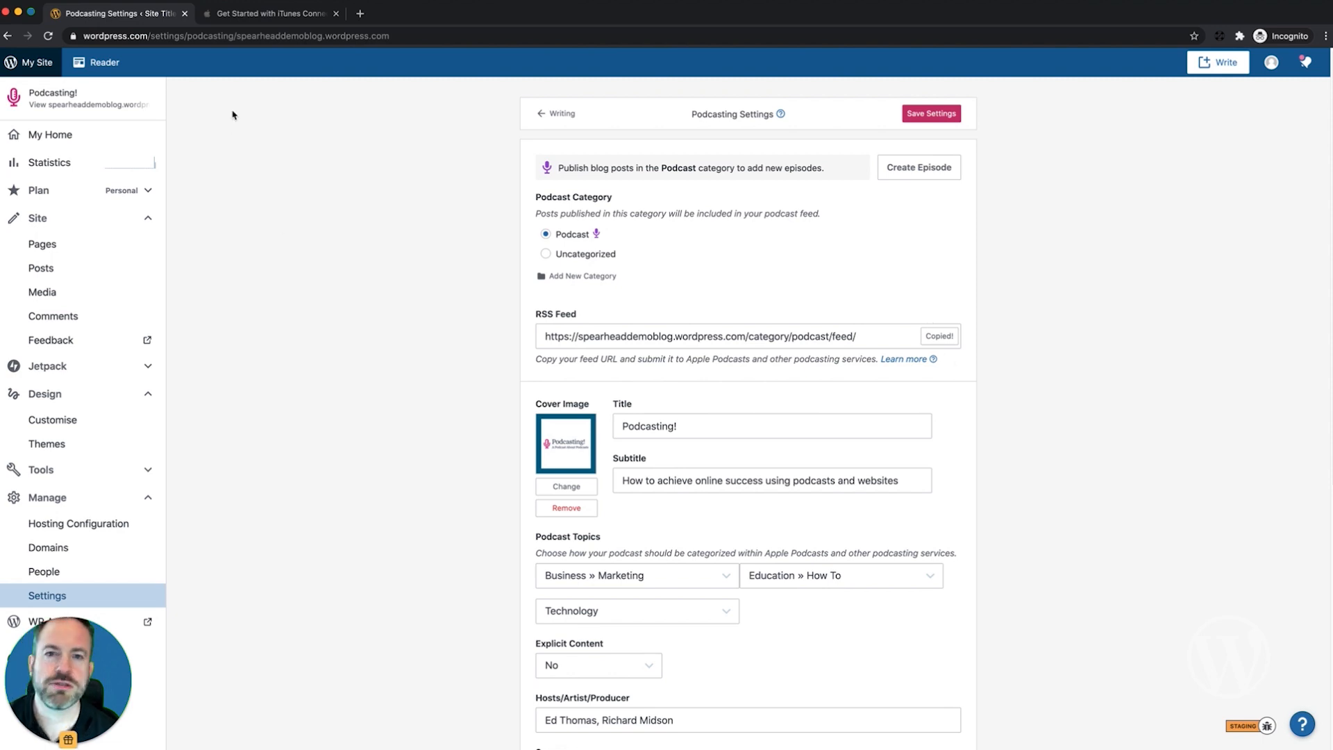
left_click(229, 13)
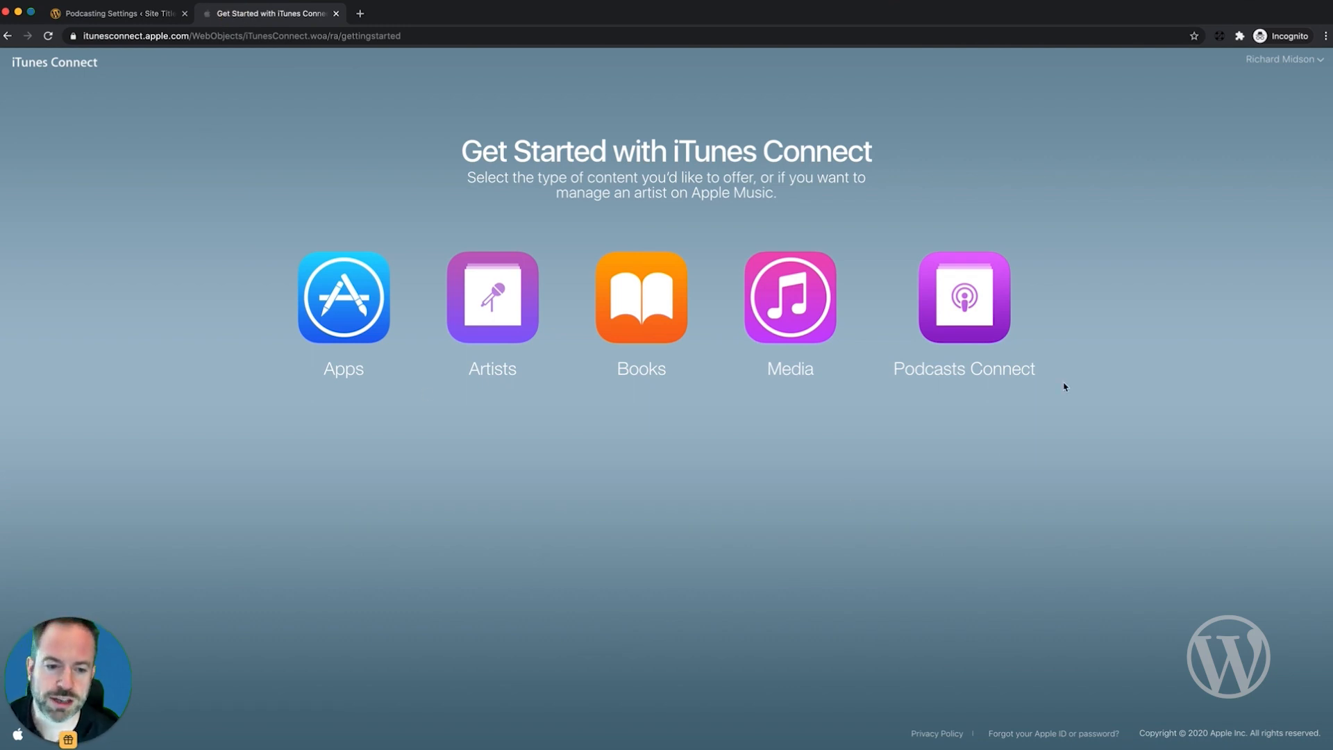
Step: Paste the copied WordPress feed URL as a new Podcasts Connect feed and validate it
left_click(973, 296)
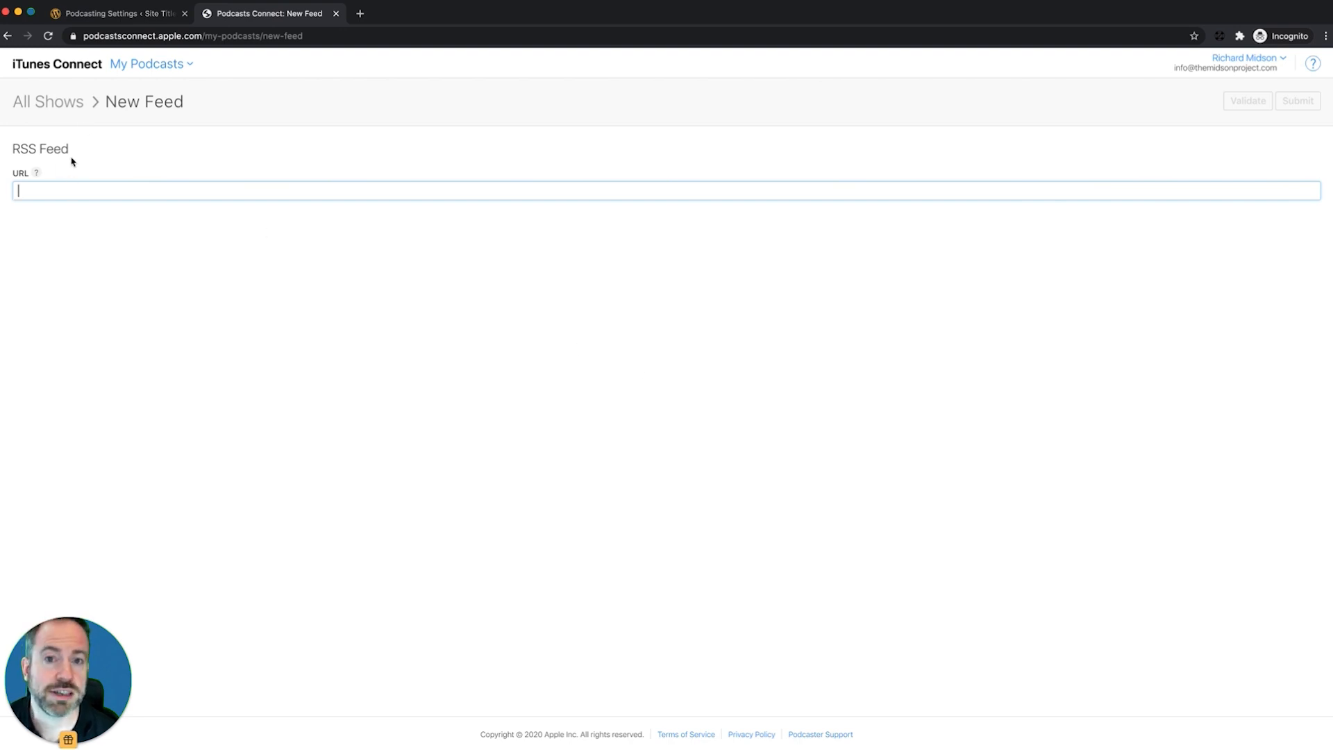
right_click(86, 200)
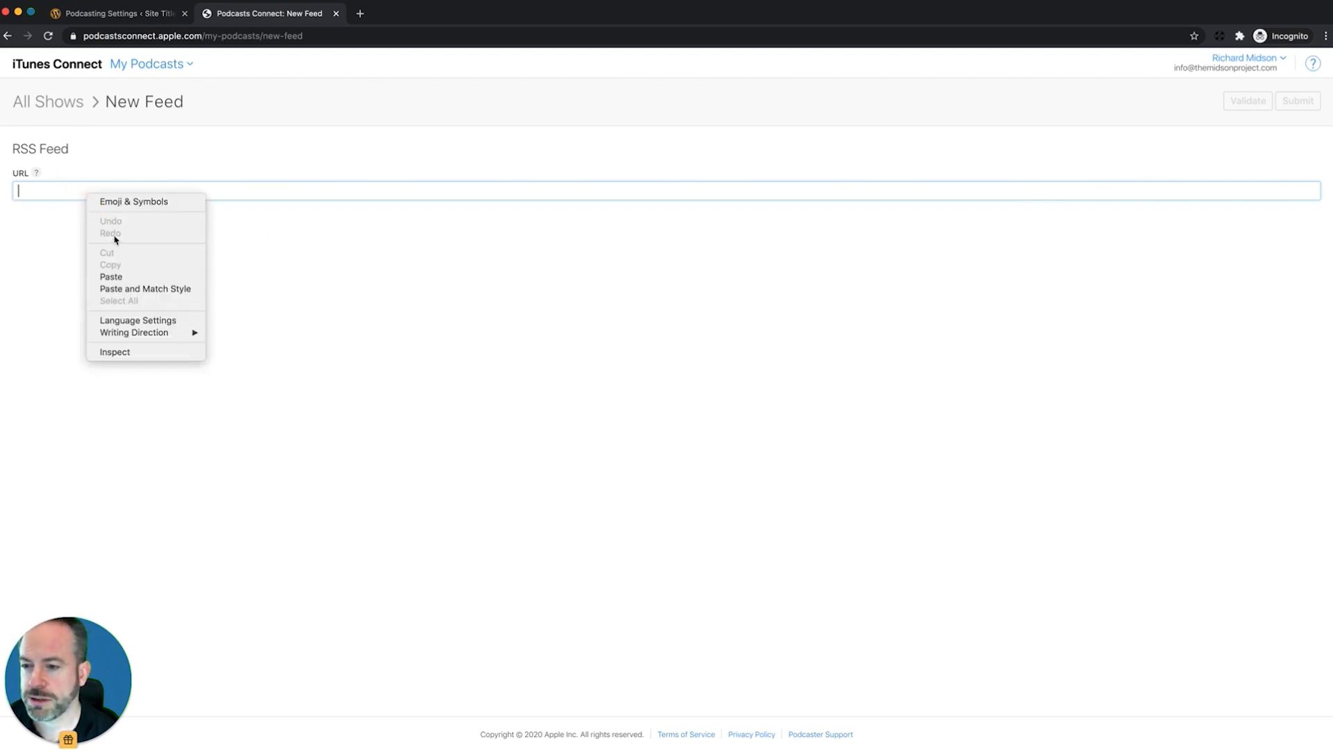
left_click(118, 276)
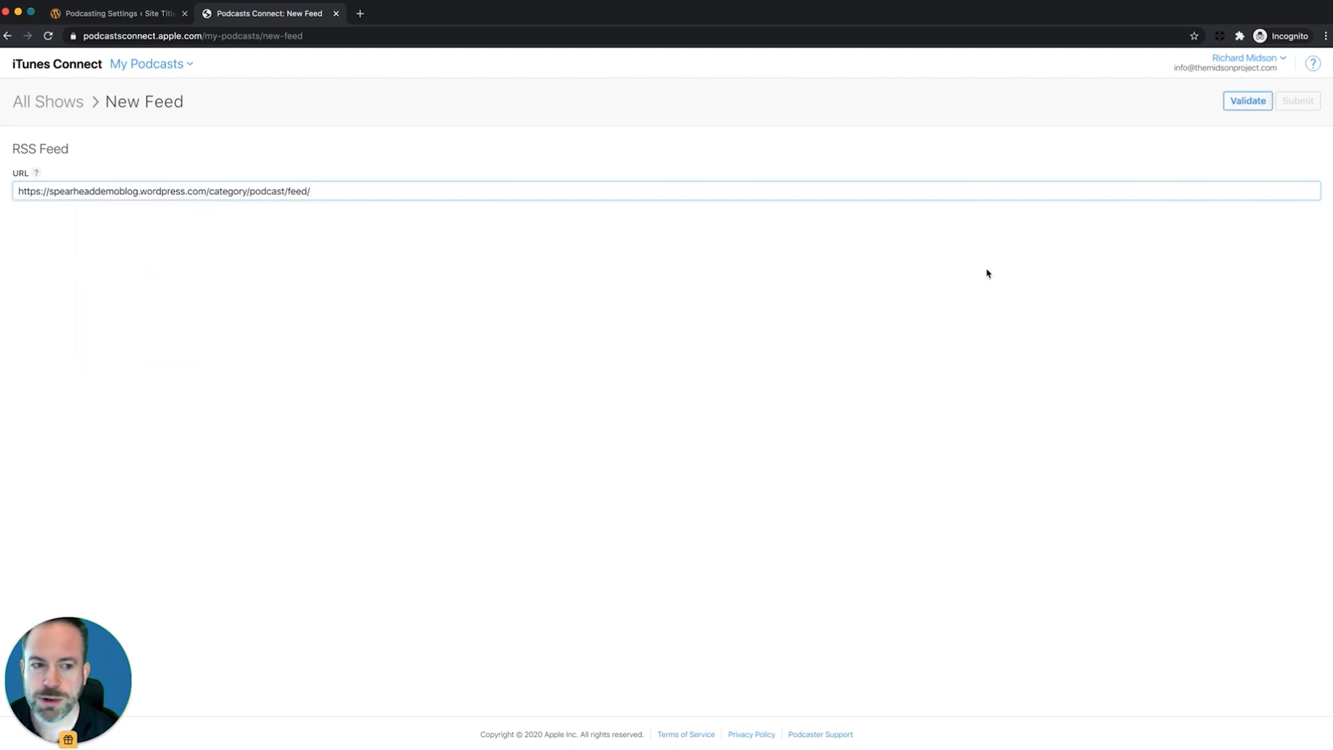
left_click(1249, 101)
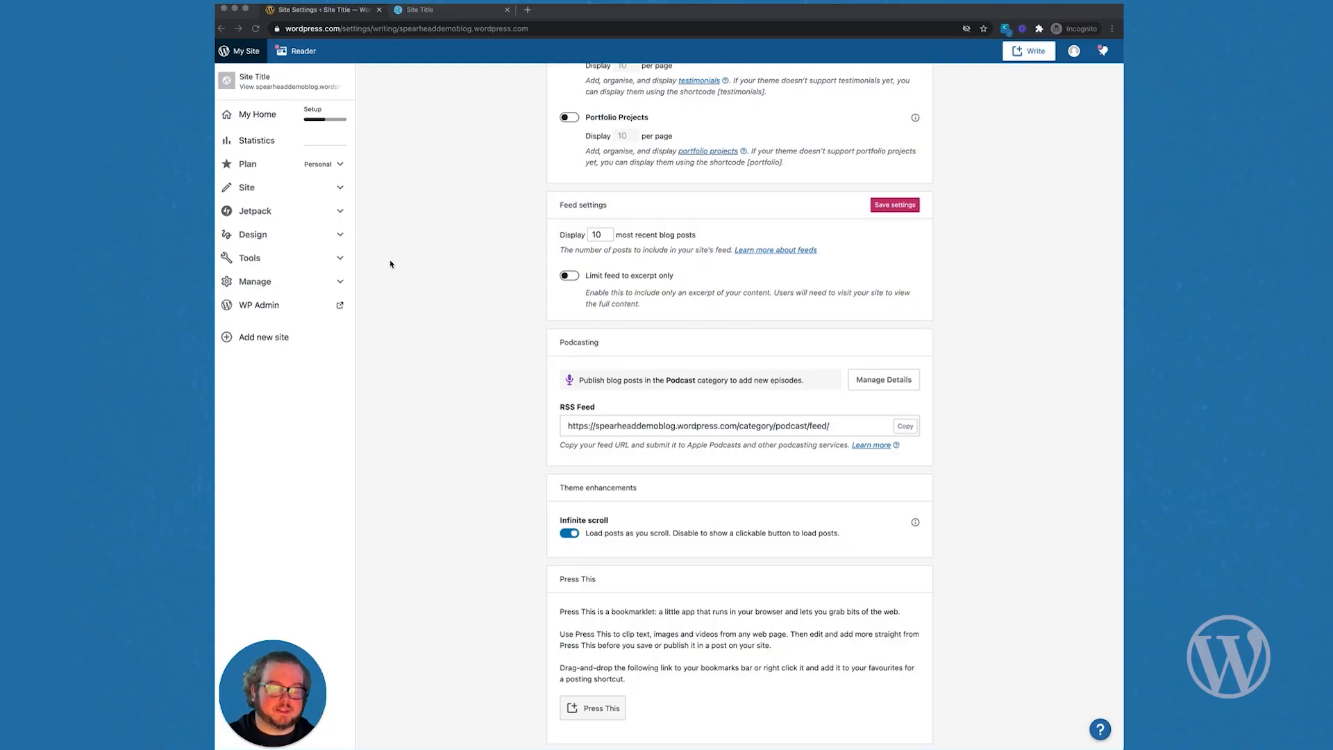
Step: In Customiser Site Identity, set the pink microphone Media Library image as the cropped site logo
left_click(341, 237)
left_click(341, 235)
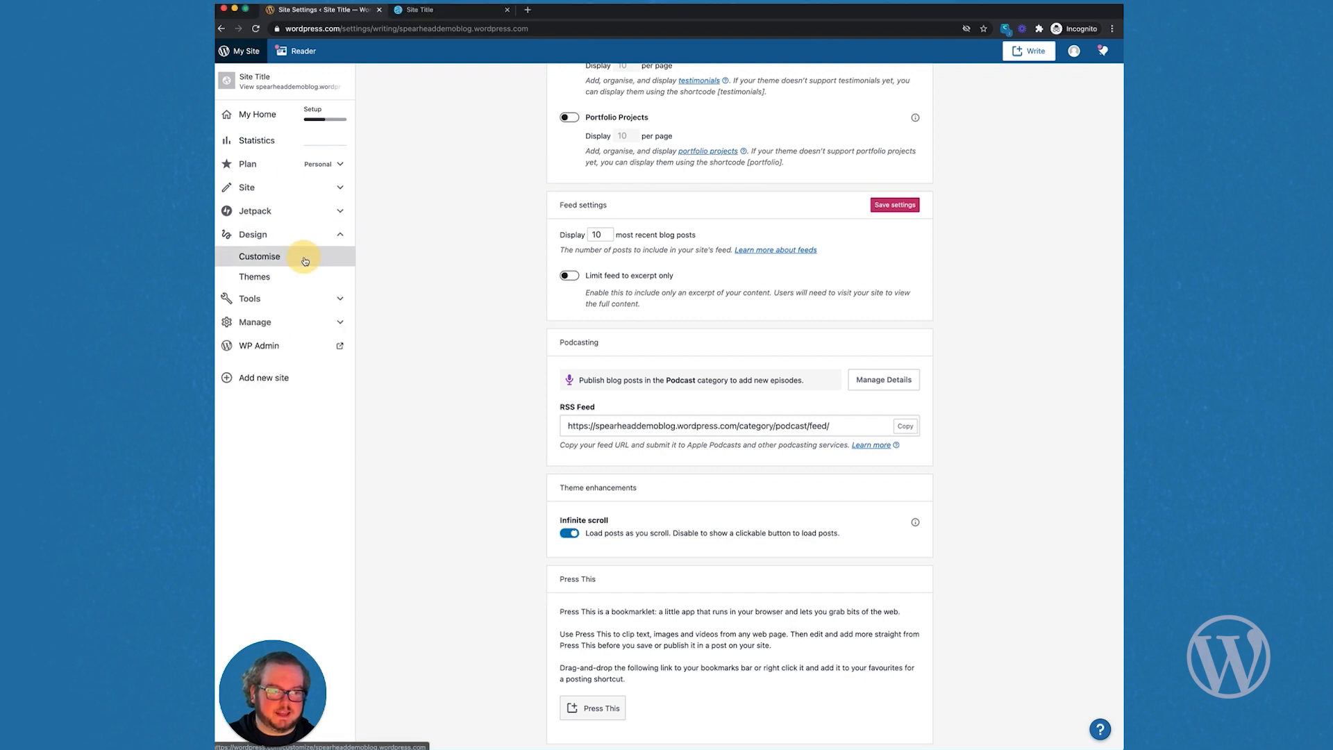
left_click(304, 260)
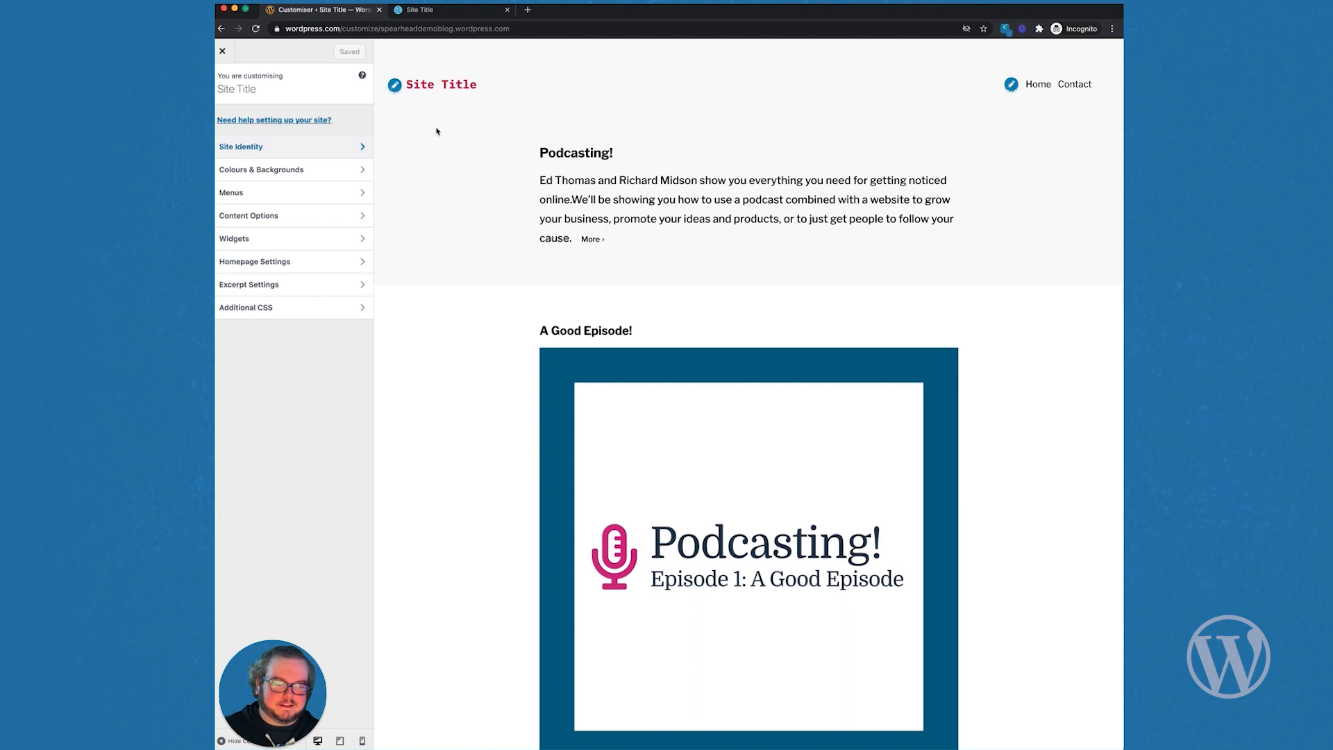
left_click(305, 148)
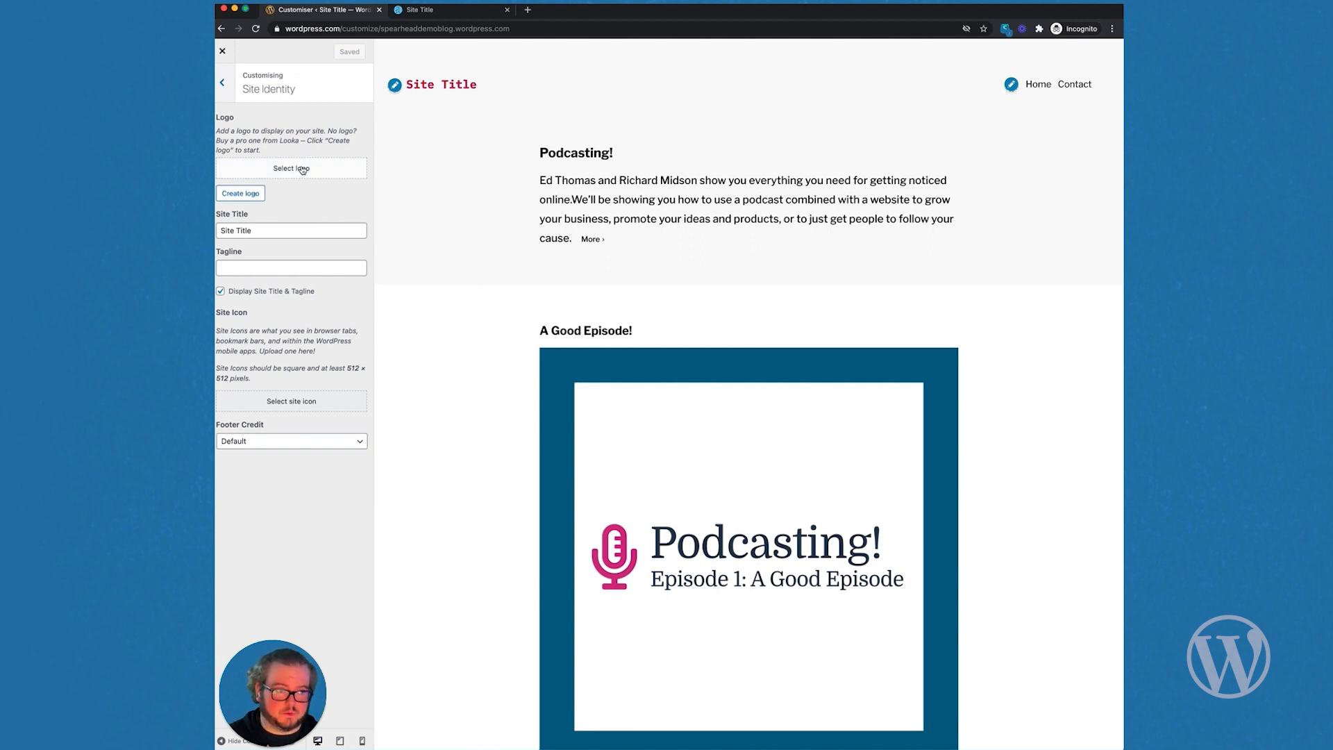
left_click(302, 170)
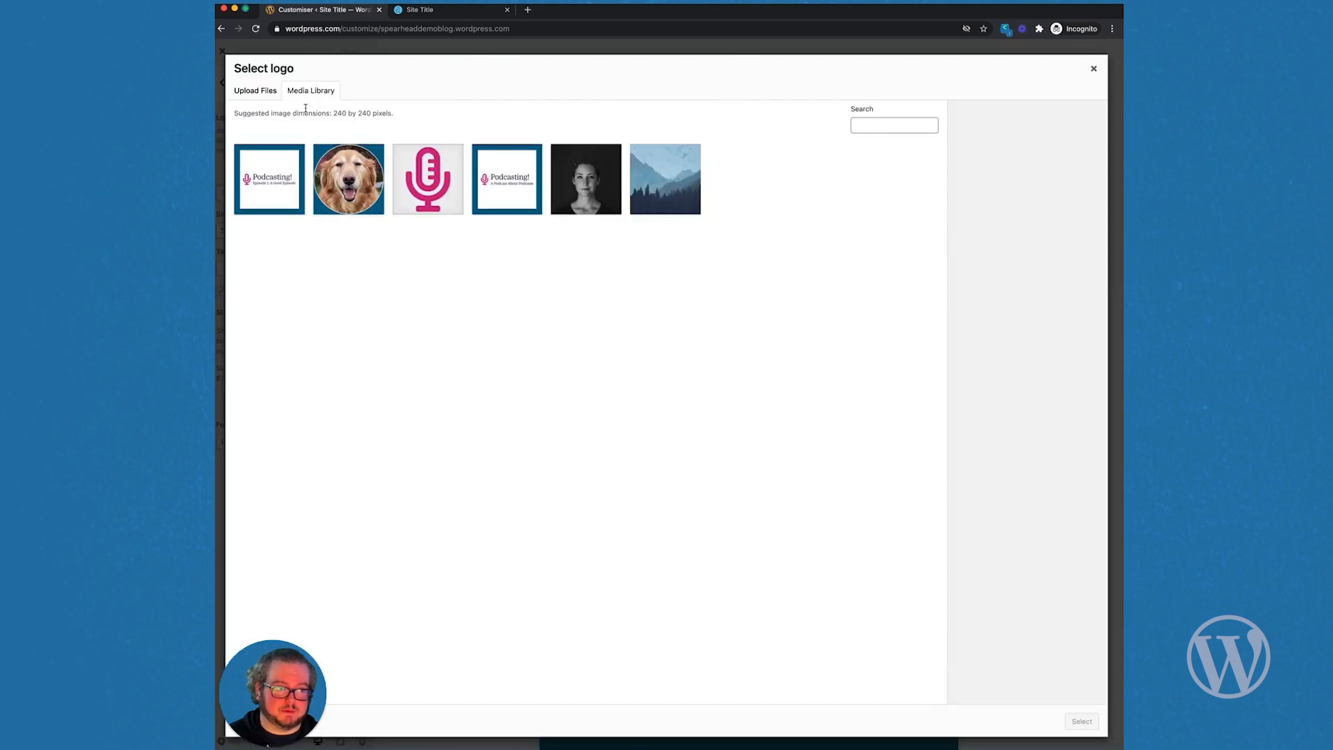
left_click(260, 91)
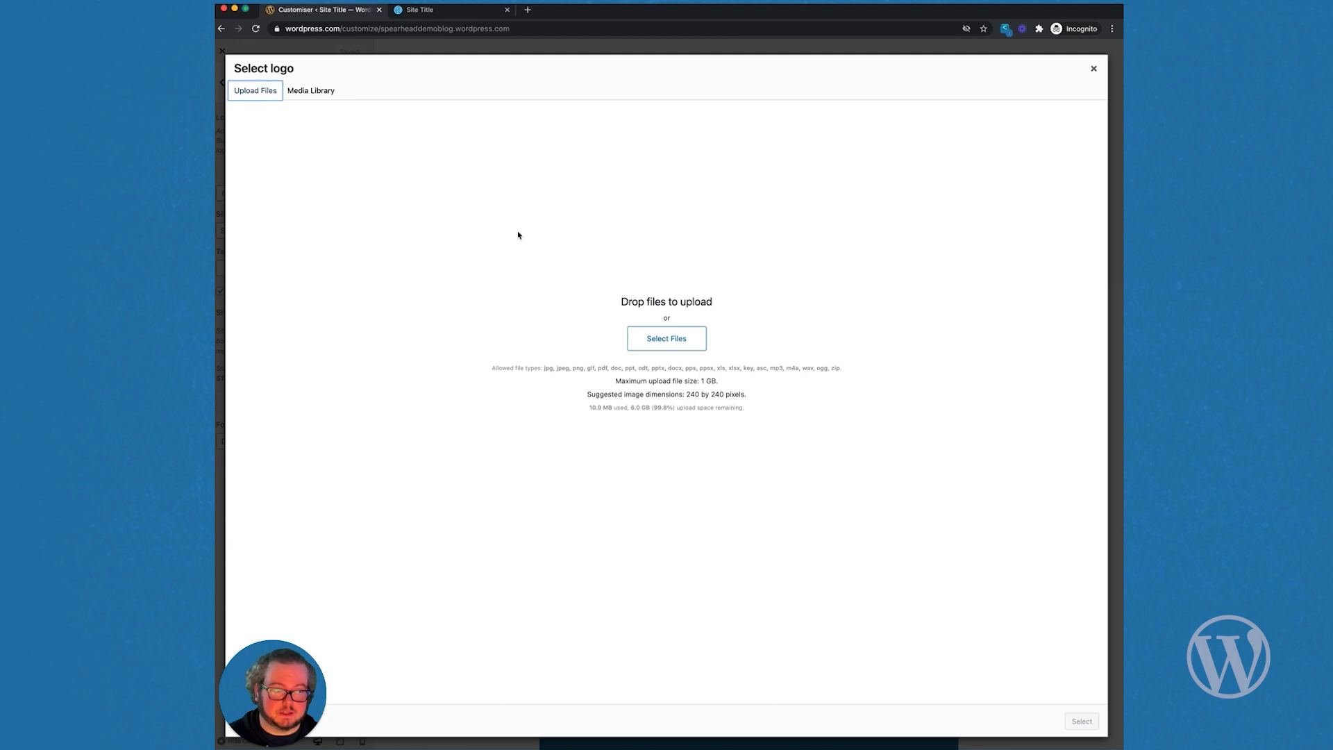
left_click(316, 97)
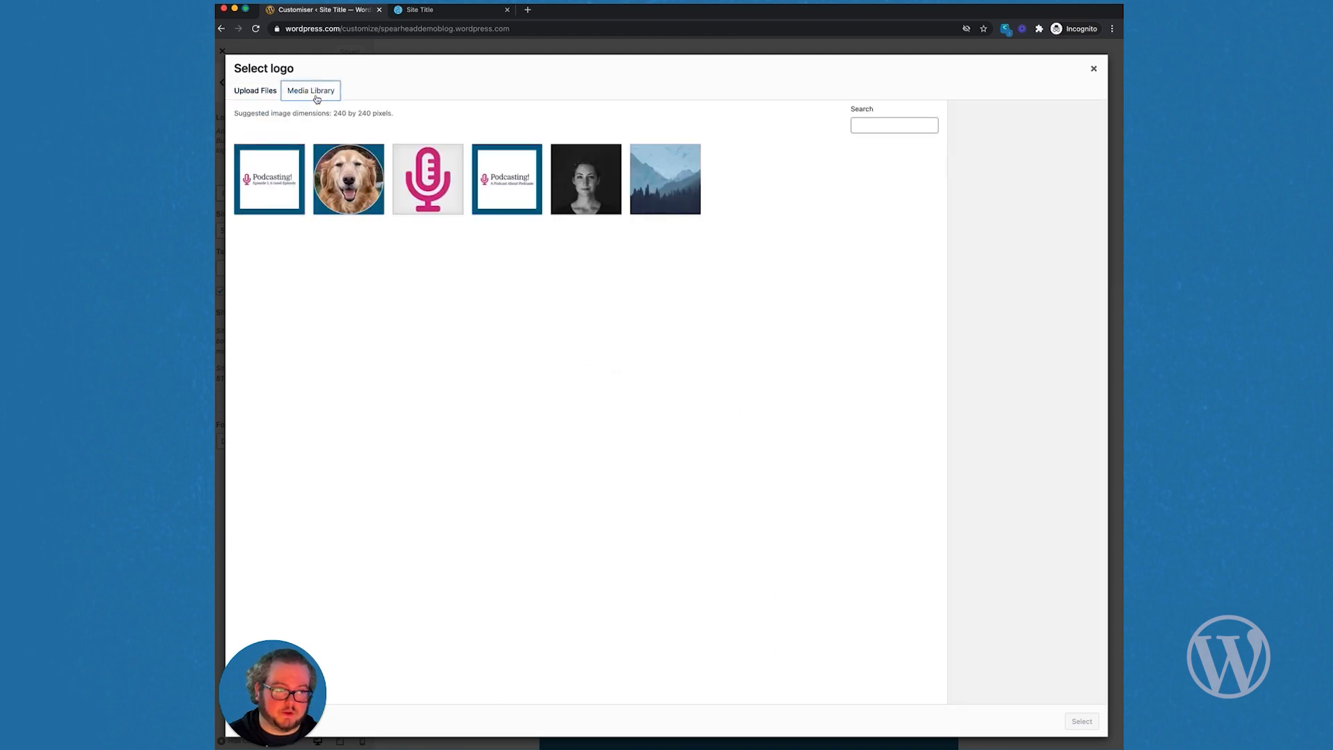
left_click(429, 193)
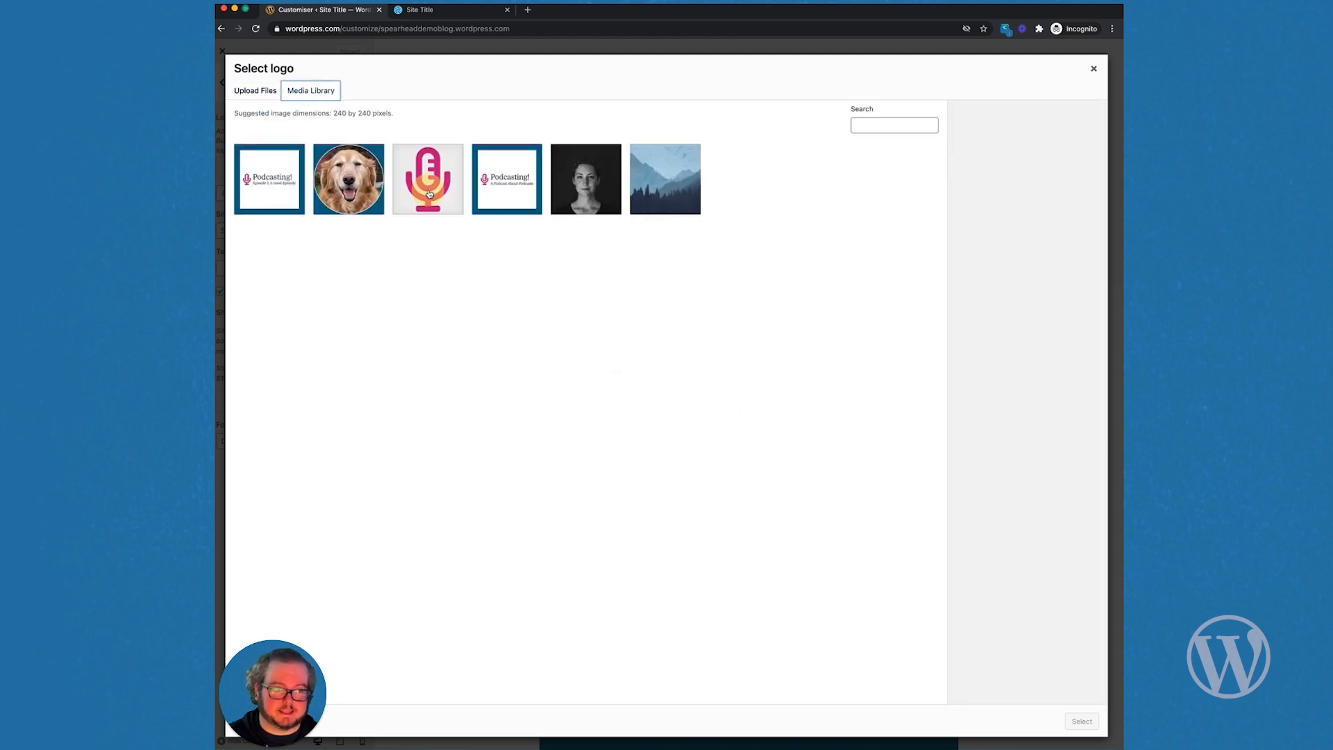
left_click(1076, 722)
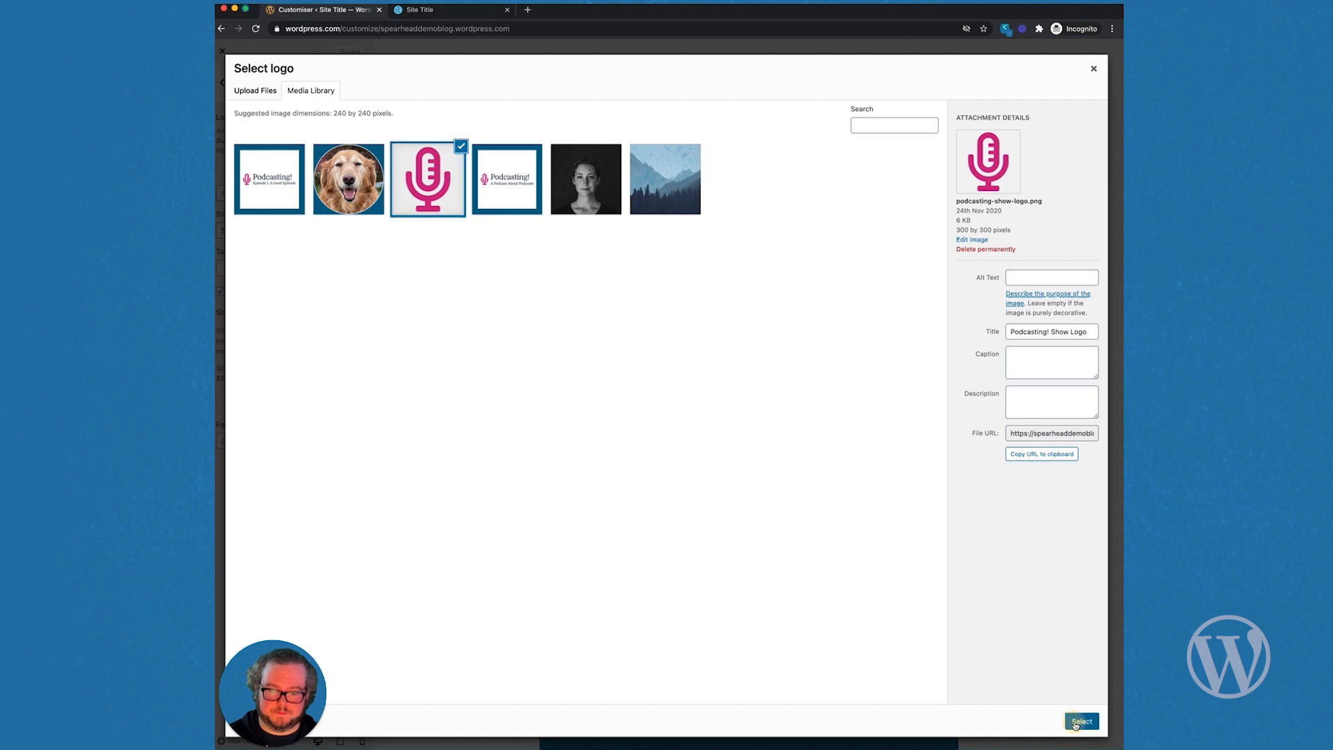
left_click(1071, 722)
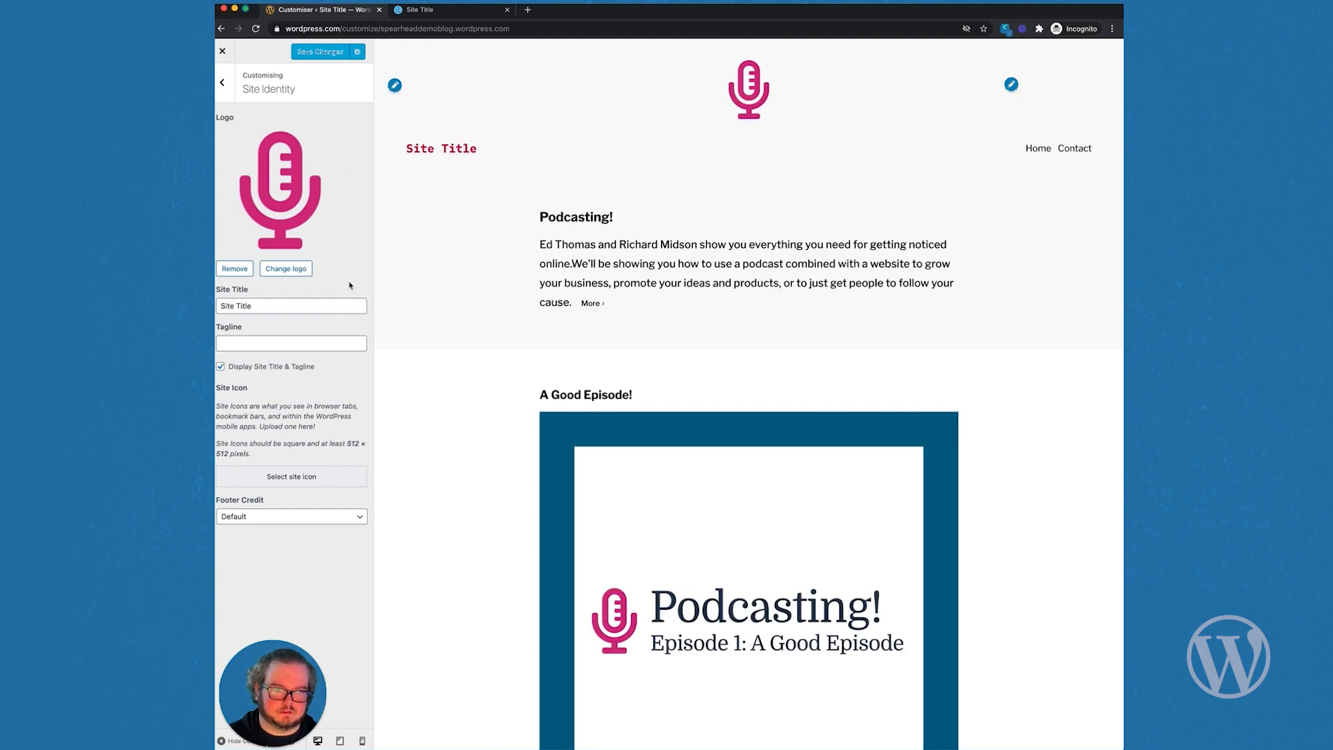
Step: Rename the site title to 'Podcasting!' and set the tagline 'Everything you need to be noticed online'
double_click(287, 305)
triple_click(286, 306)
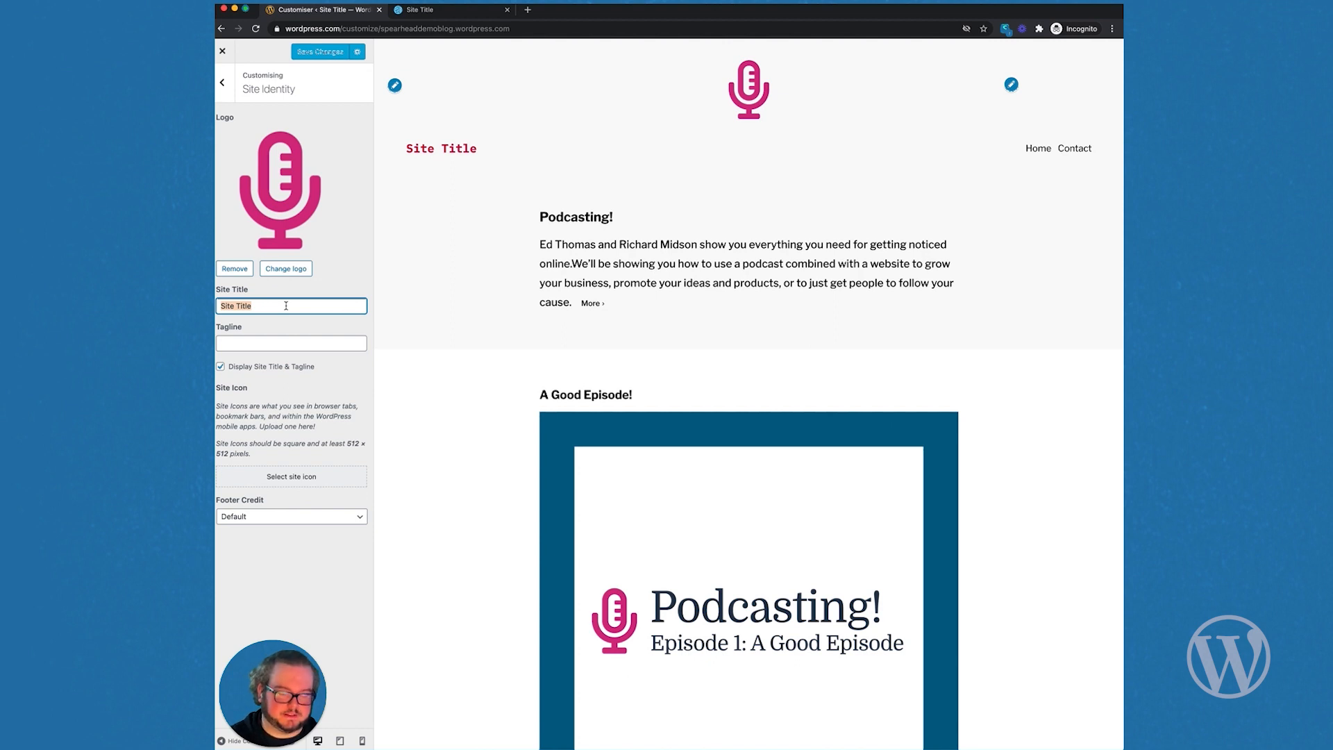
type("Podcasting!")
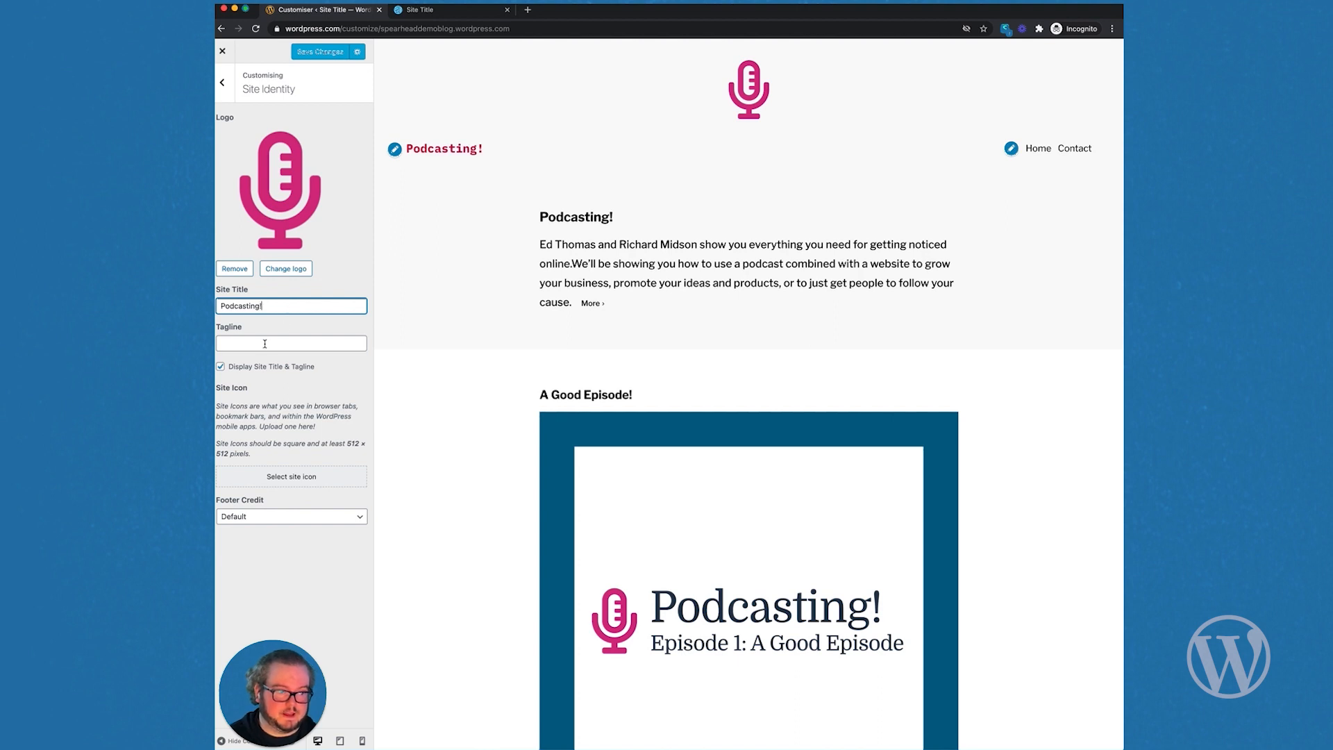
left_click(265, 344)
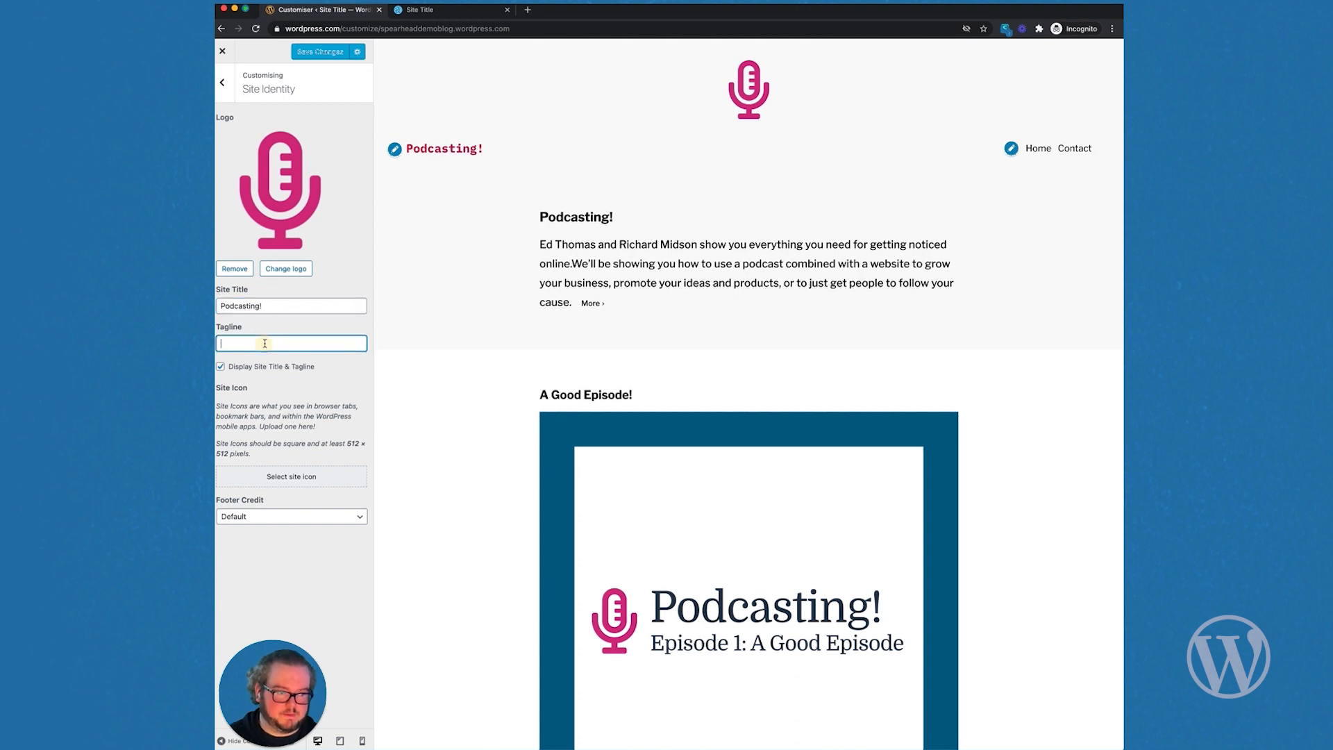
type("Everything you need to")
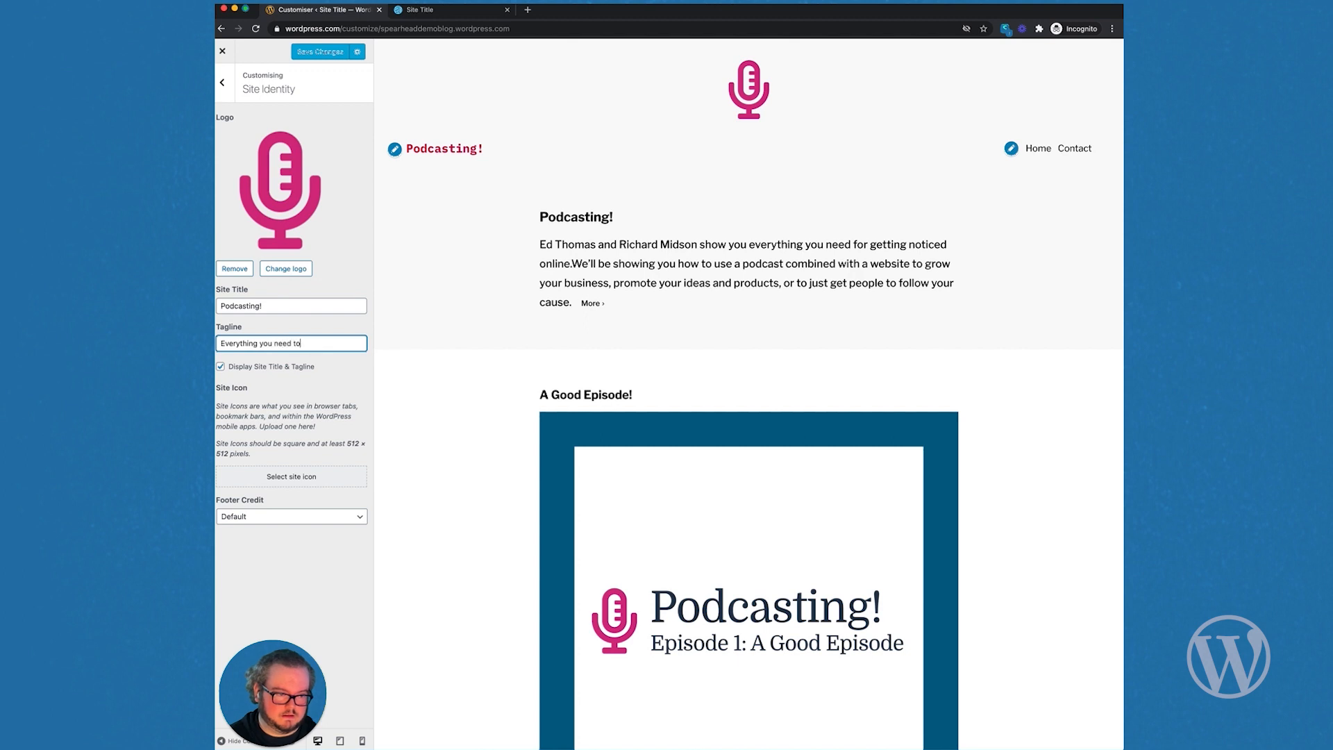
type(" be noticed online")
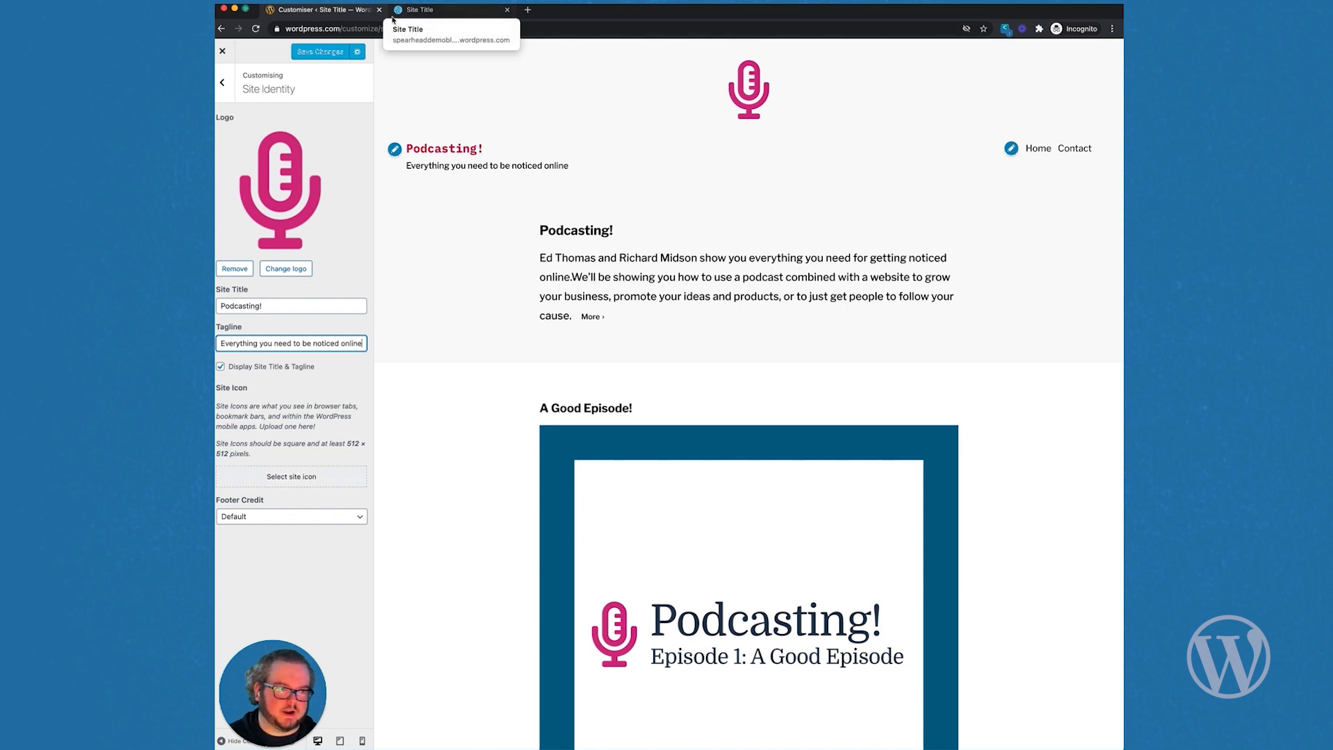
Step: Choose the pink microphone image from the Media Library and crop it as the site icon
left_click(310, 477)
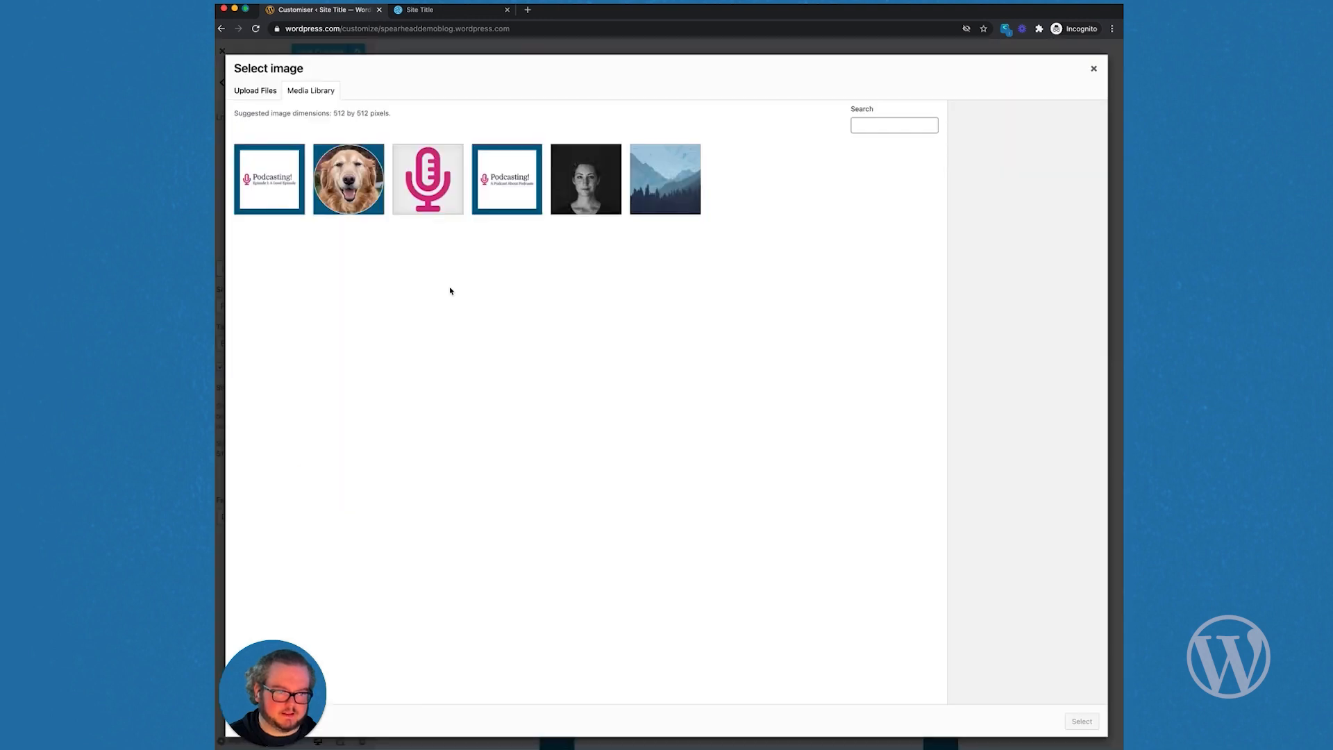
left_click(428, 193)
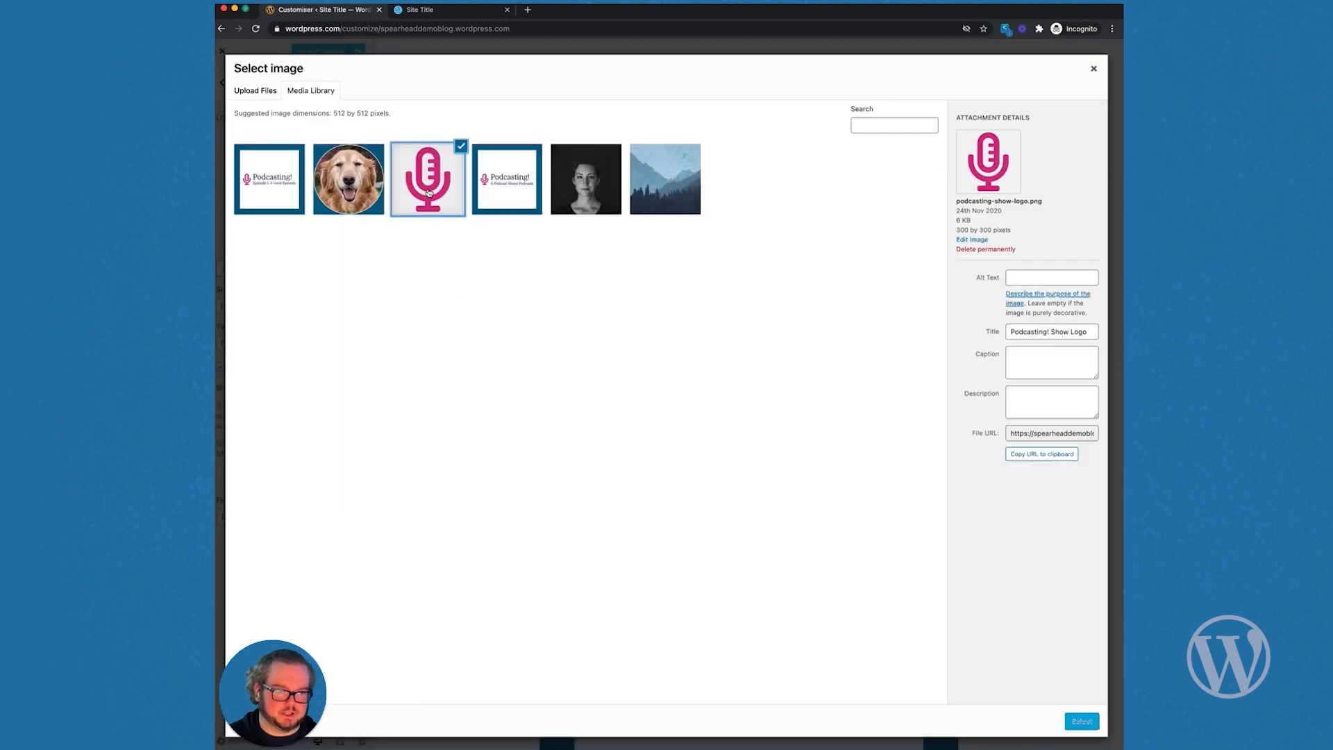
left_click(1084, 721)
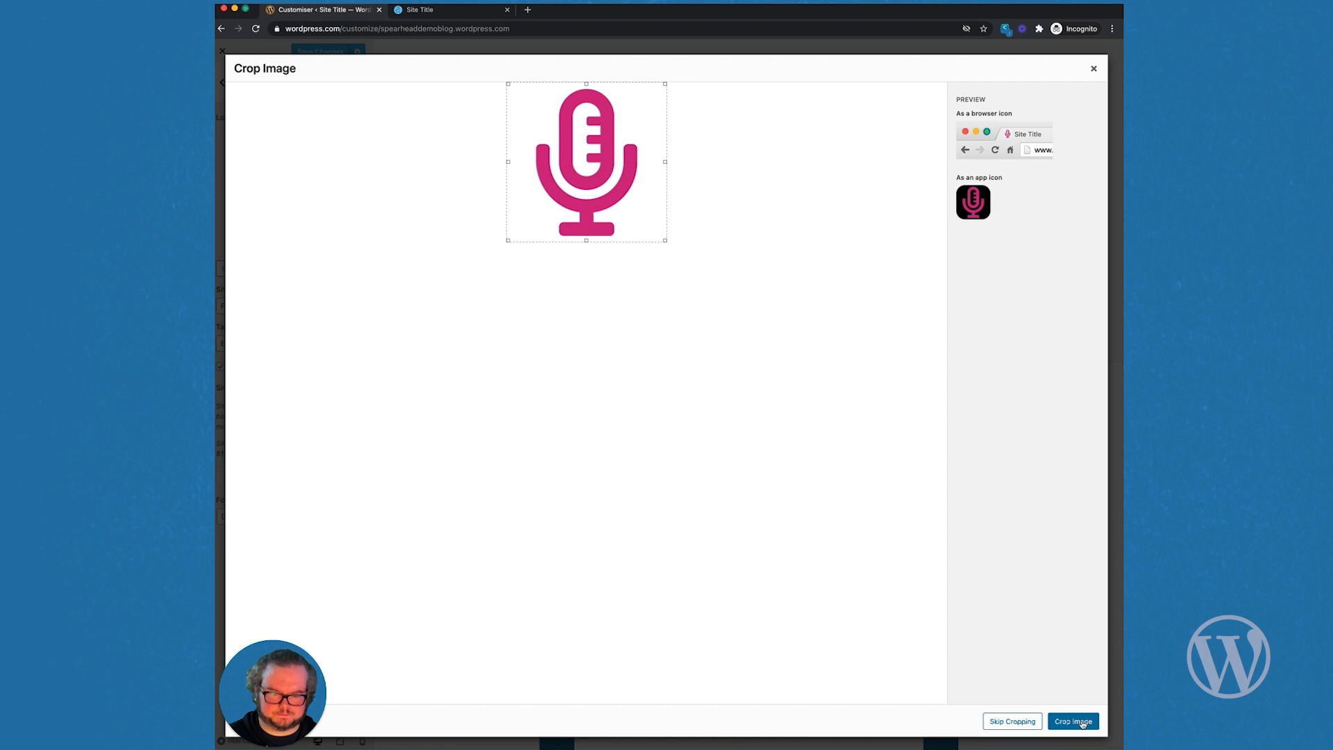
left_click(1081, 722)
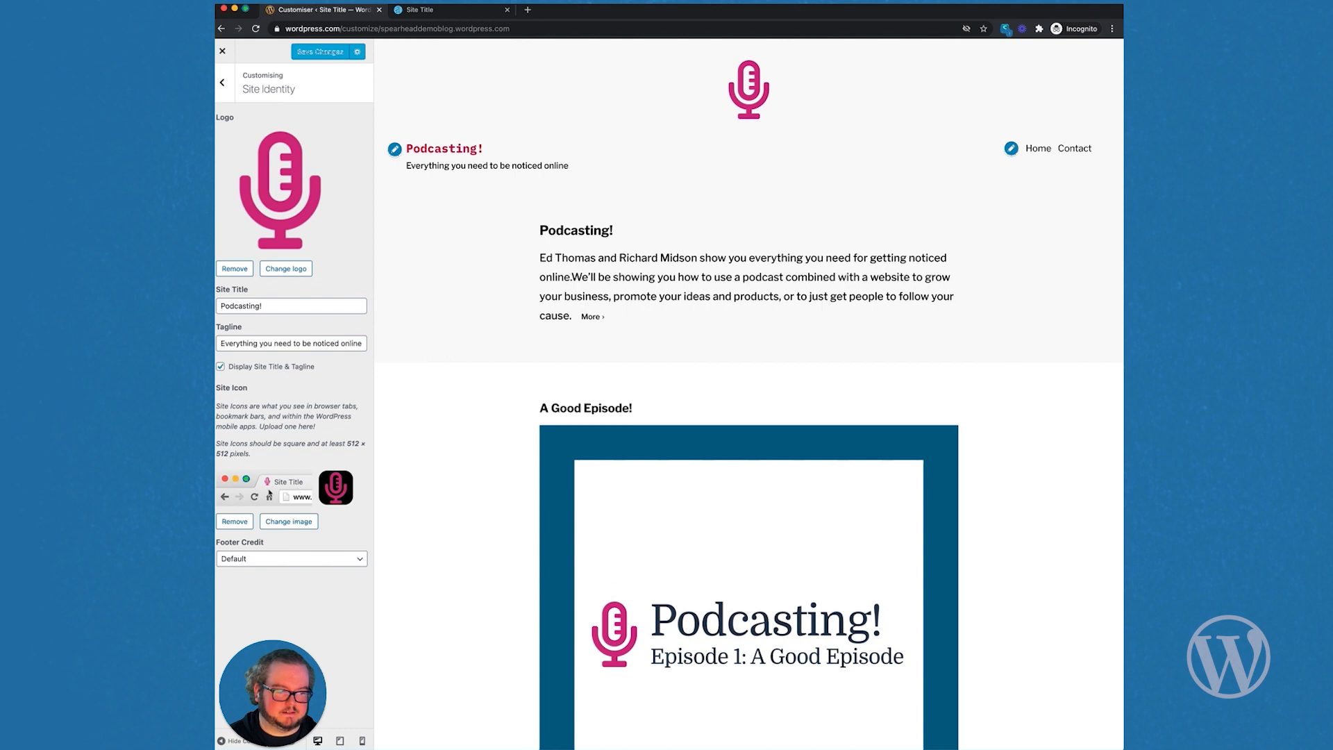
Step: Set Excerpt Settings to Full text for home and archive pages
left_click(223, 82)
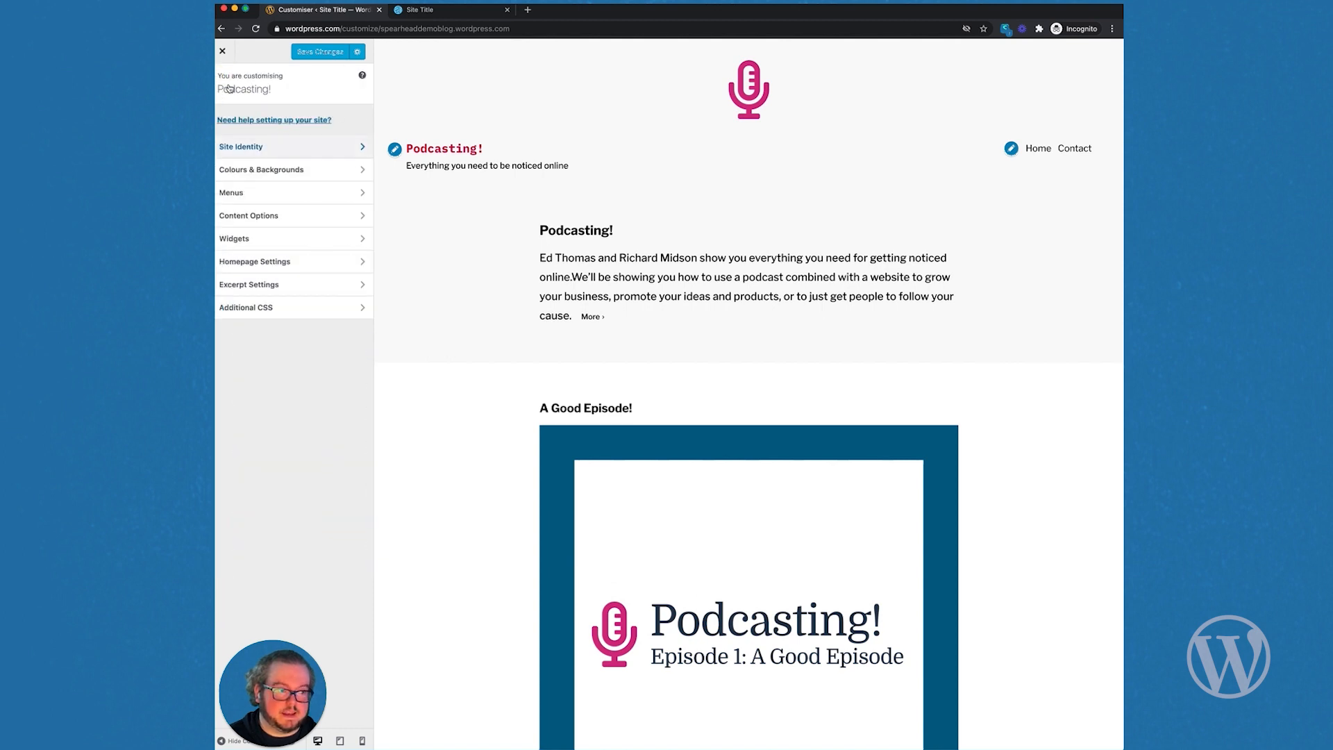
left_click(291, 287)
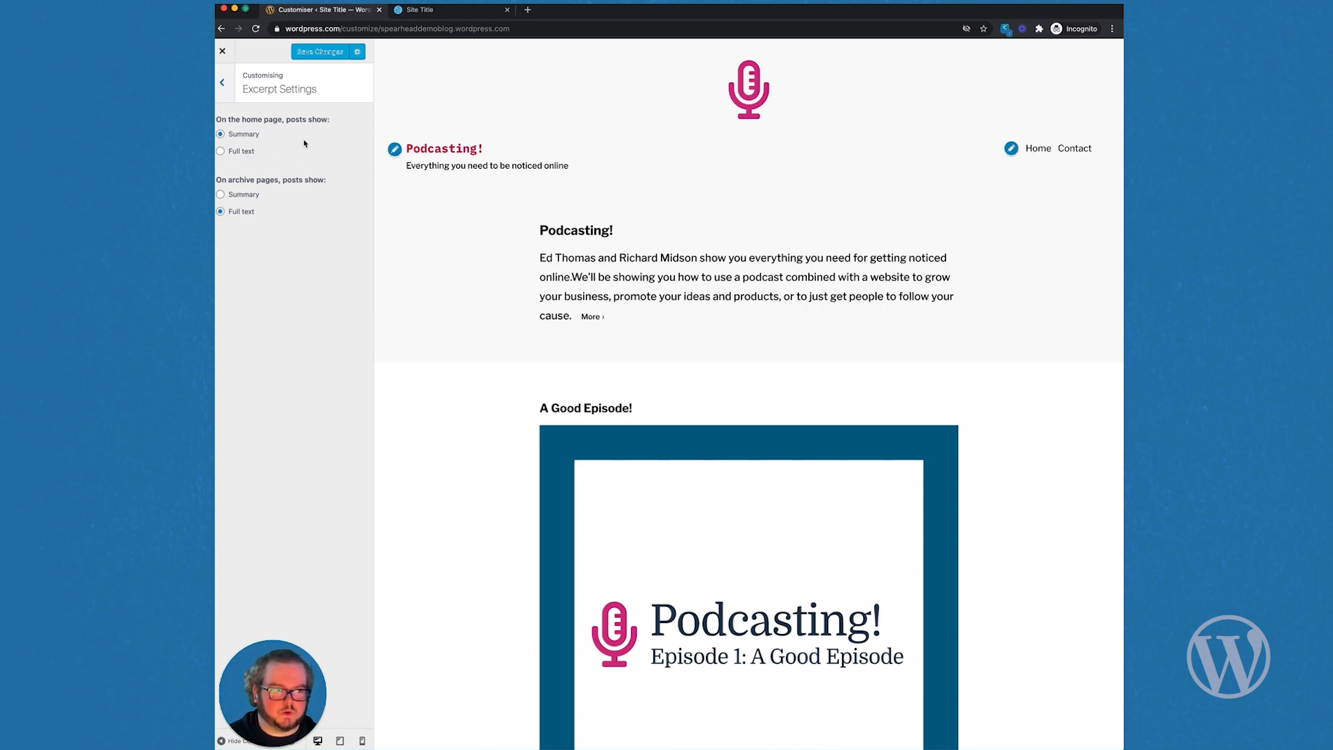
scroll(430, 248, "down", 5)
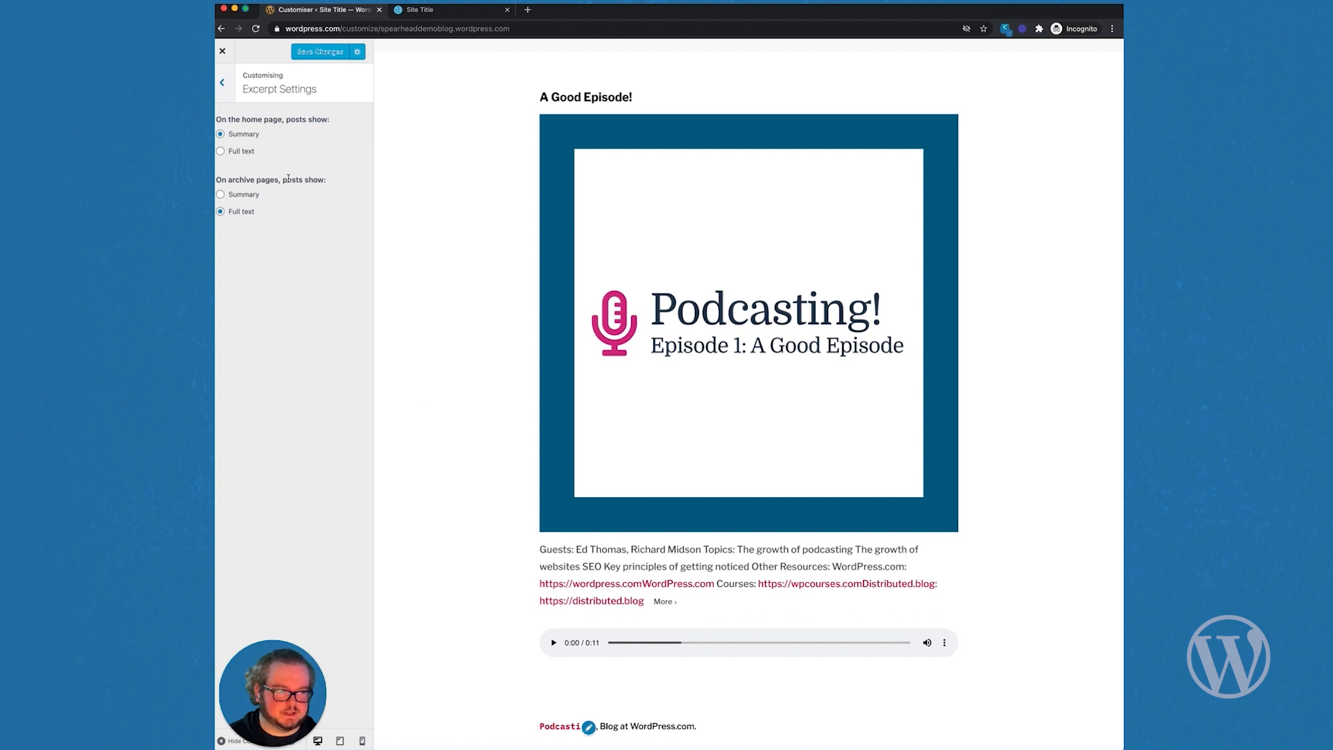
left_click(247, 153)
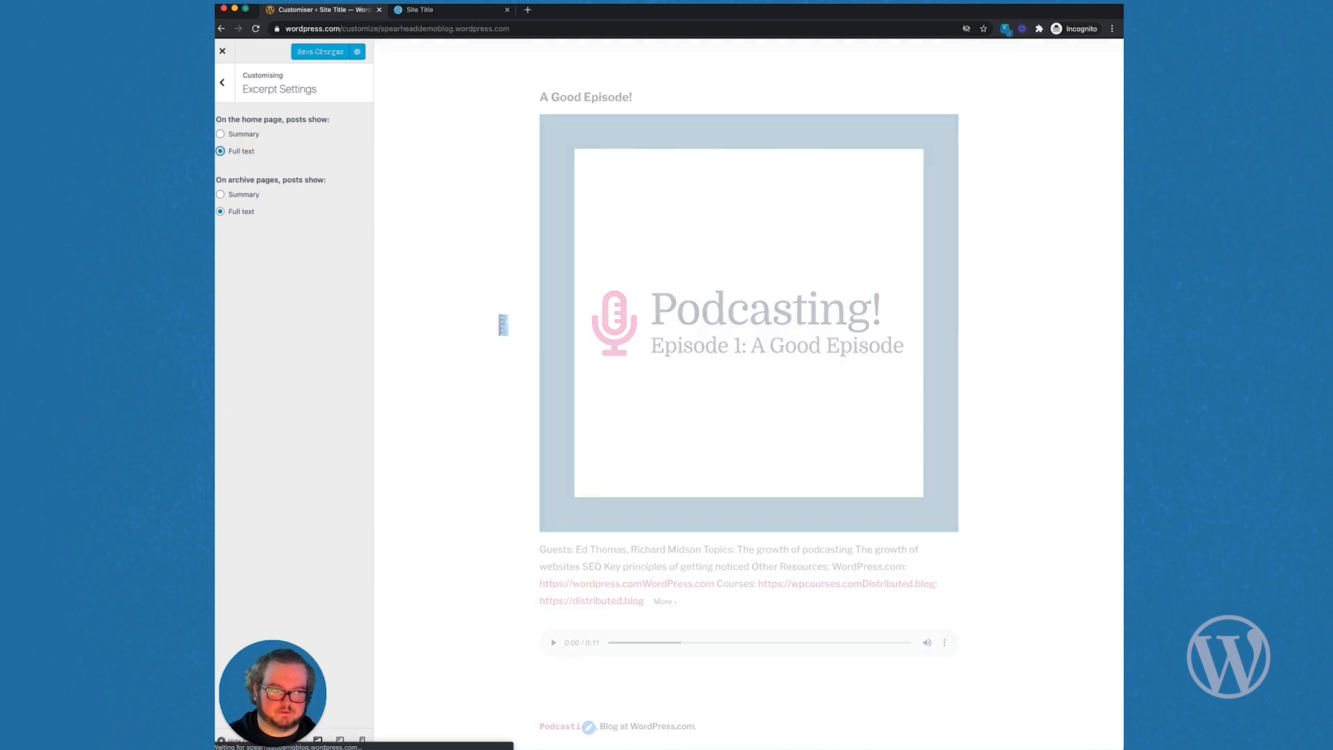
scroll(499, 321, "down", 5)
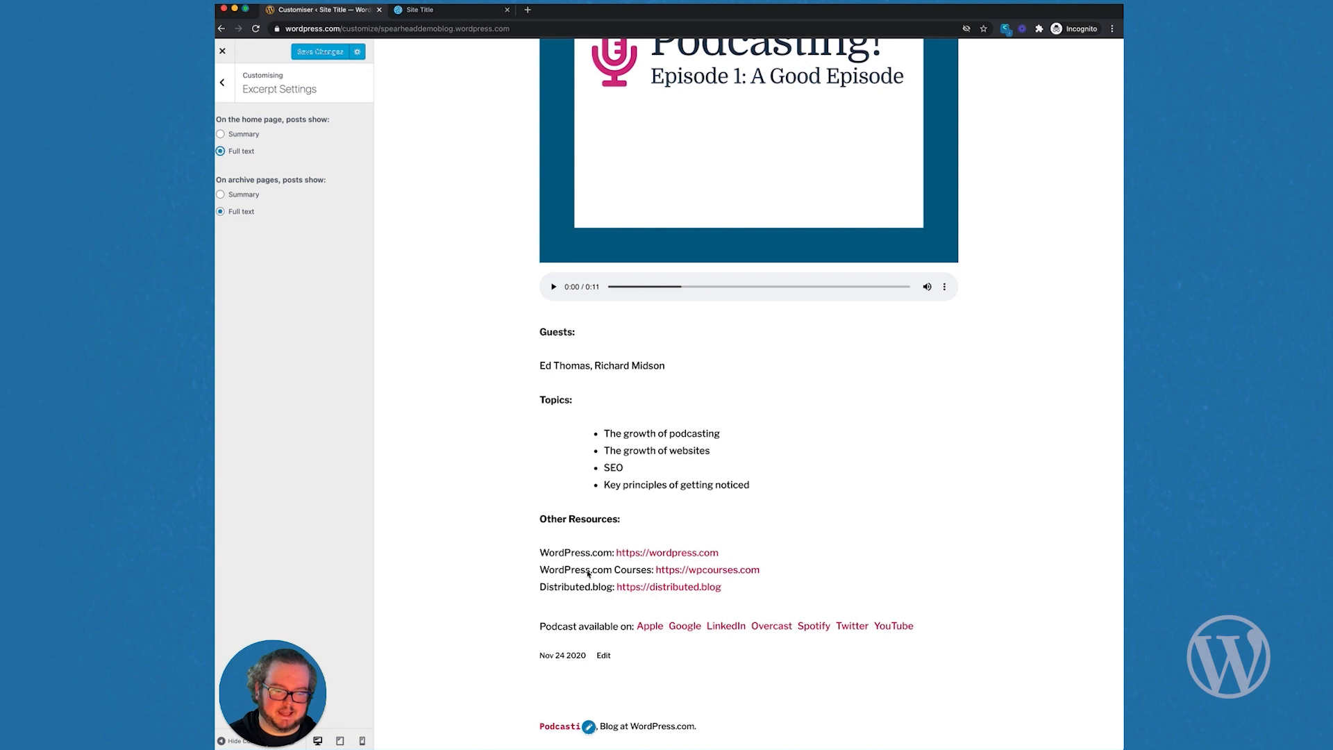
left_click(223, 82)
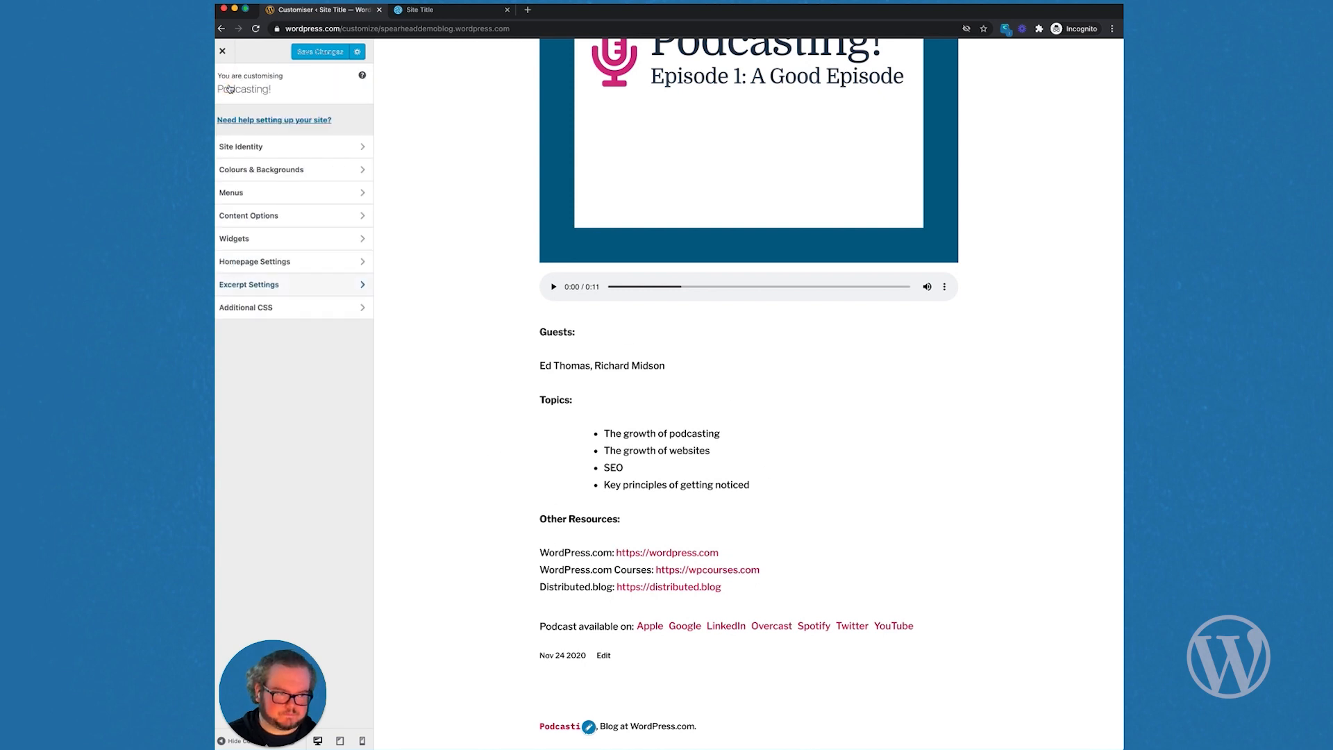
scroll(500, 266, "up", 10)
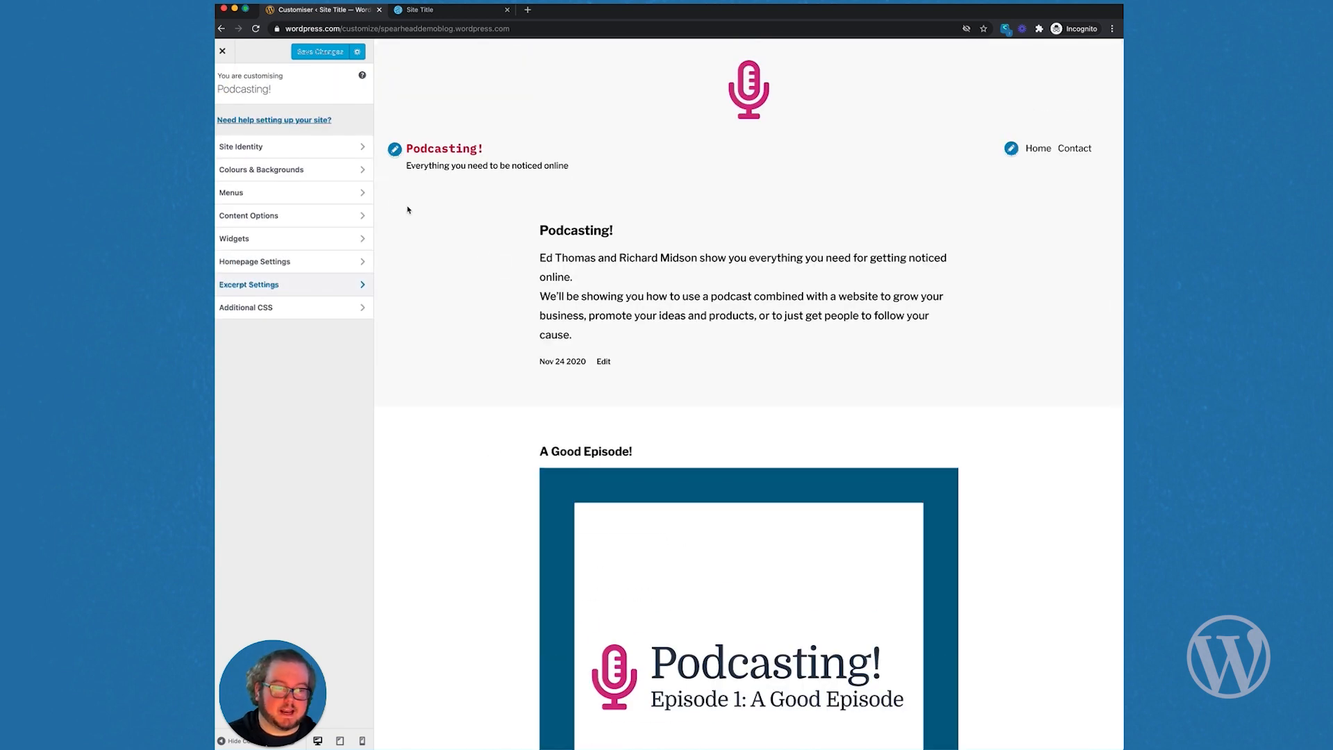
Step: Add the About page to the Primary menu
left_click(329, 194)
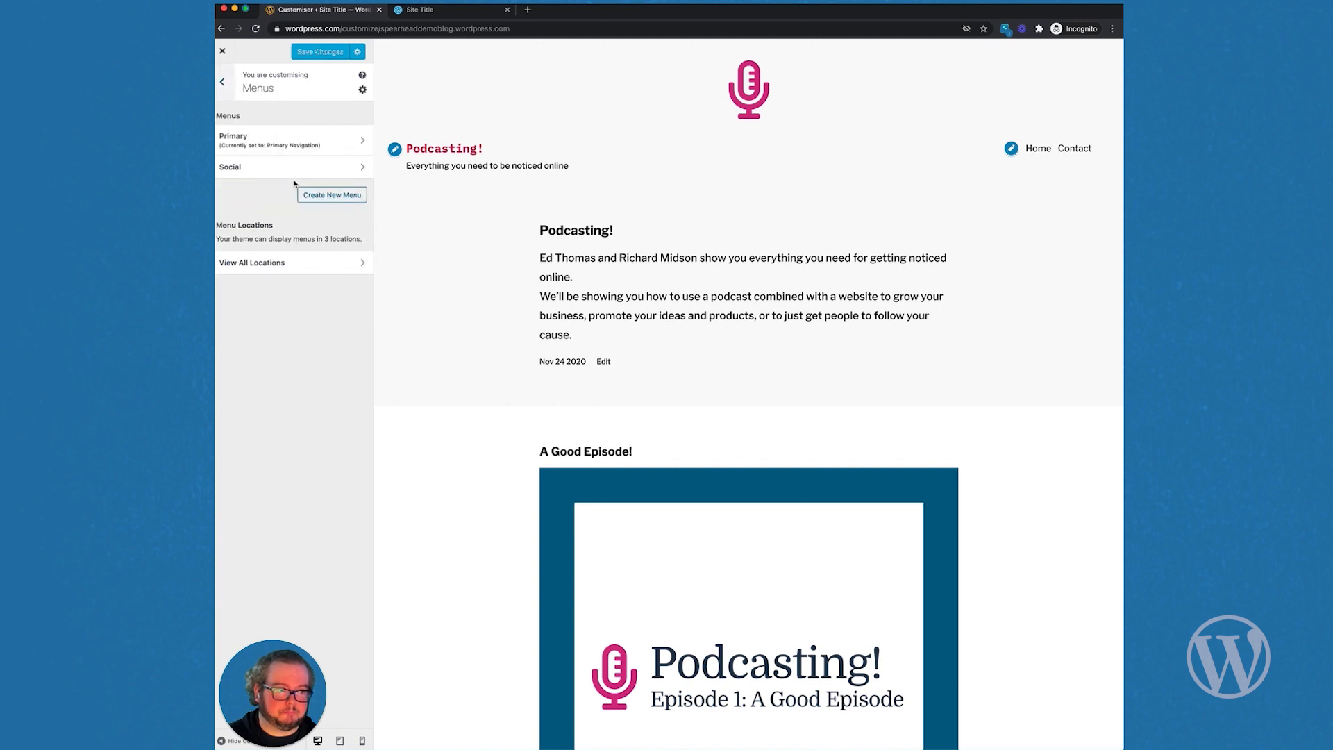
left_click(309, 143)
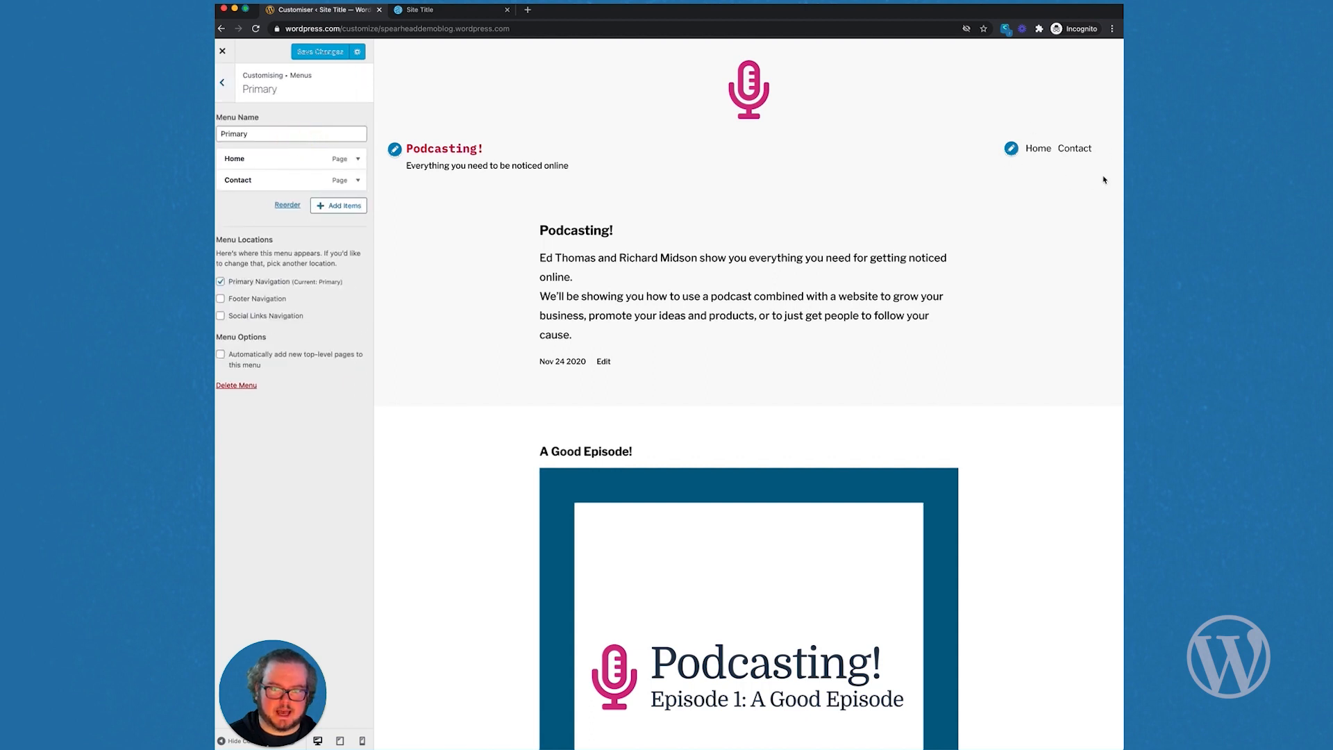
left_click(344, 206)
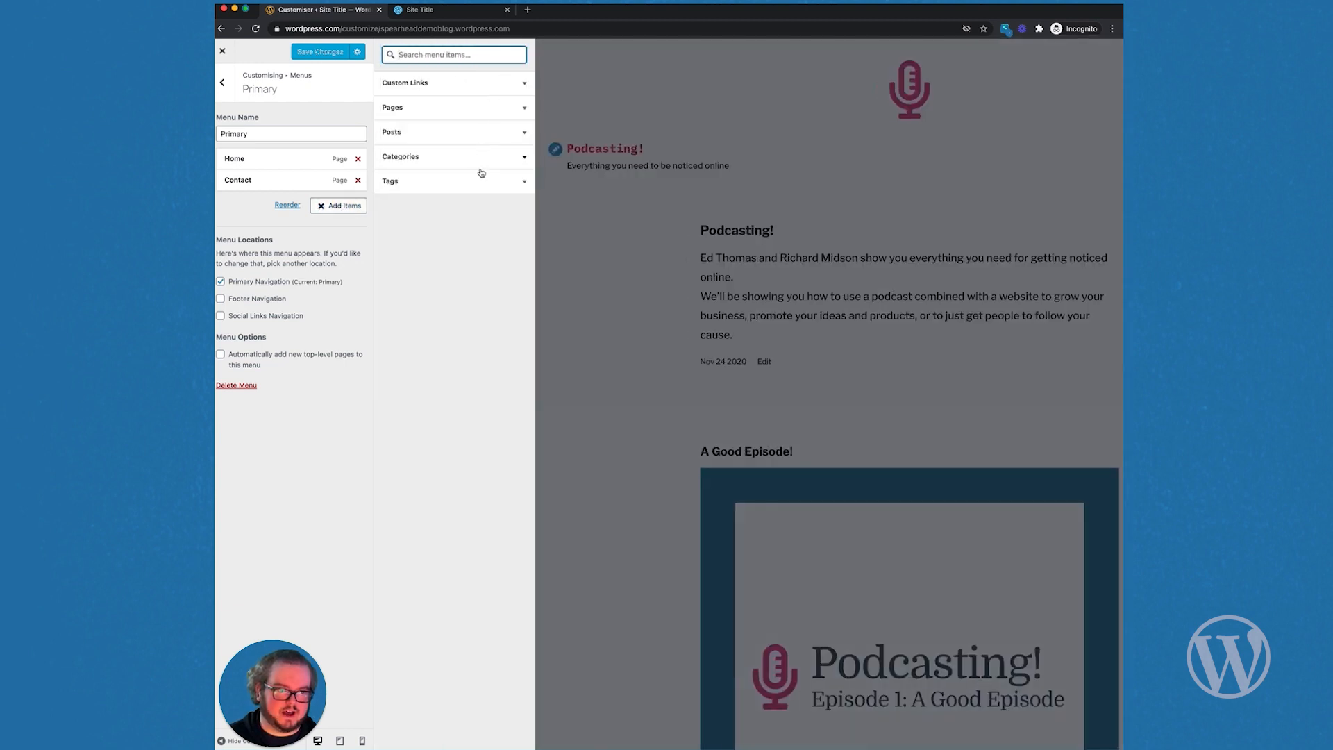
left_click(525, 110)
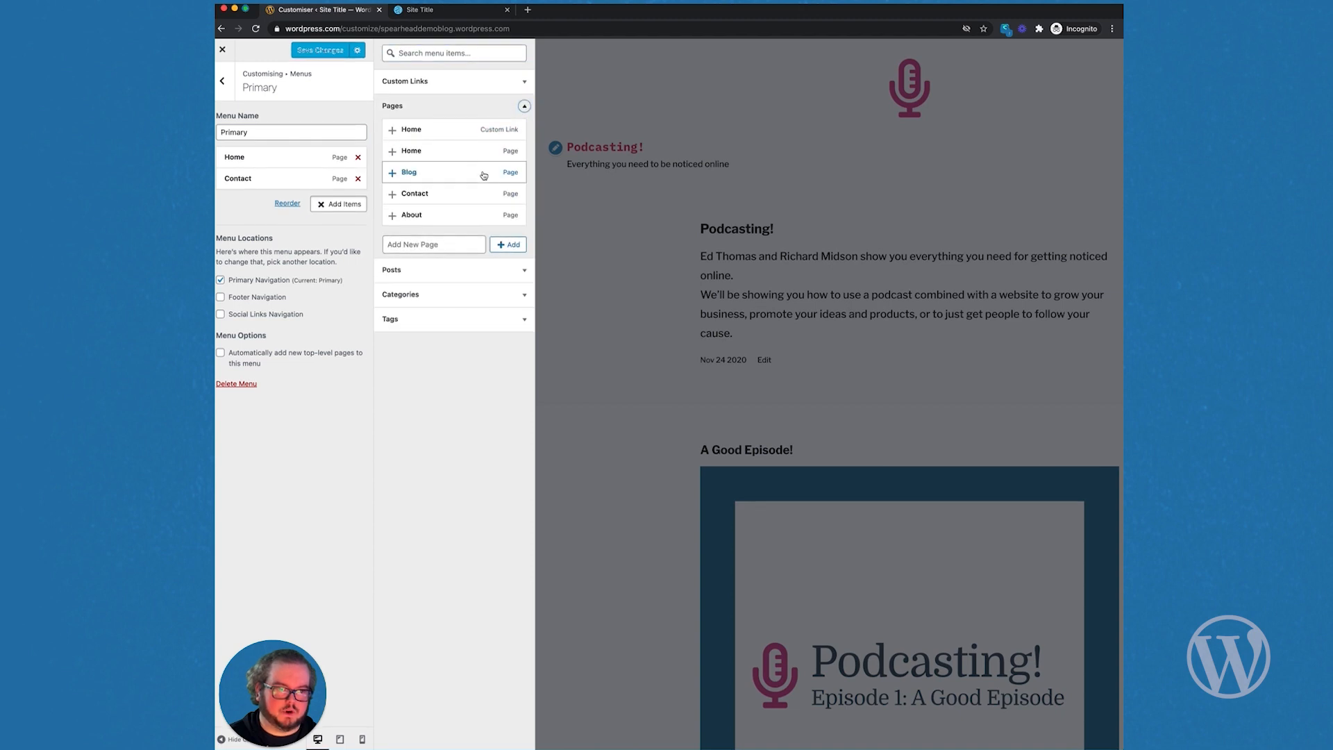
left_click(392, 218)
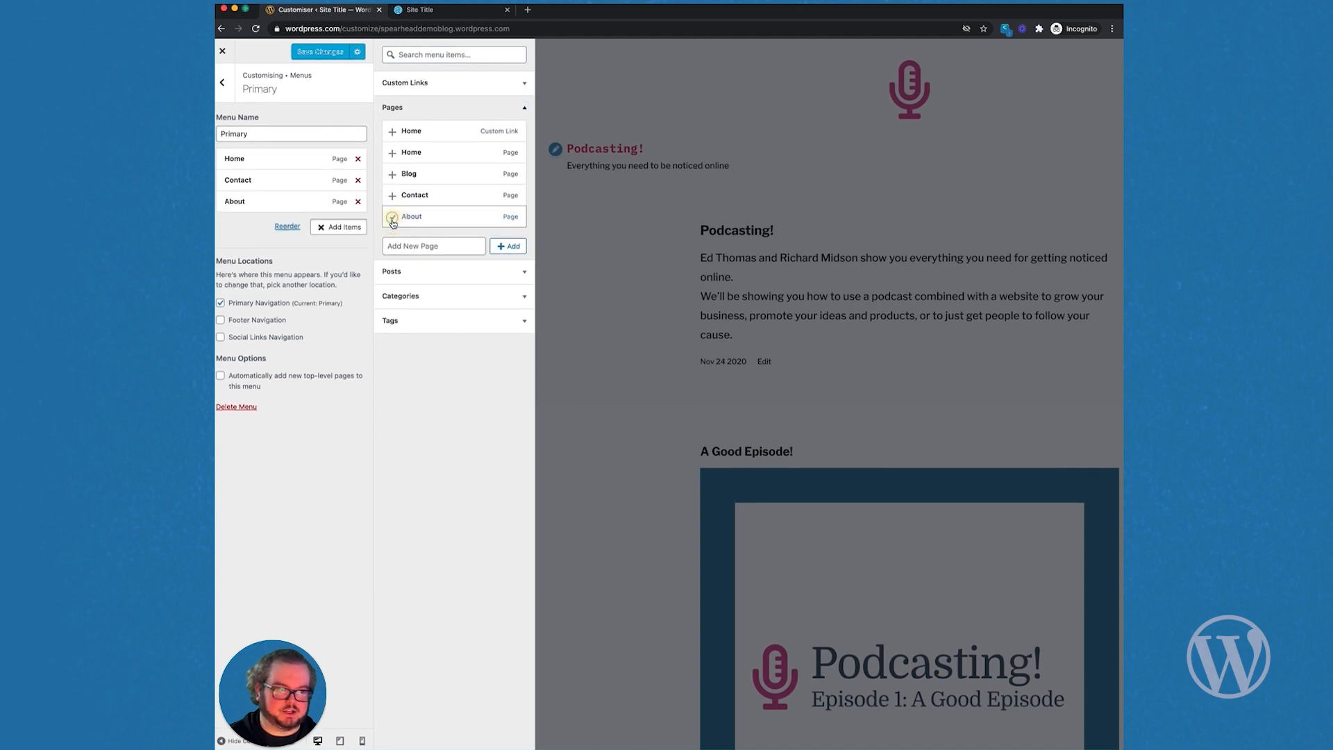
left_click(359, 230)
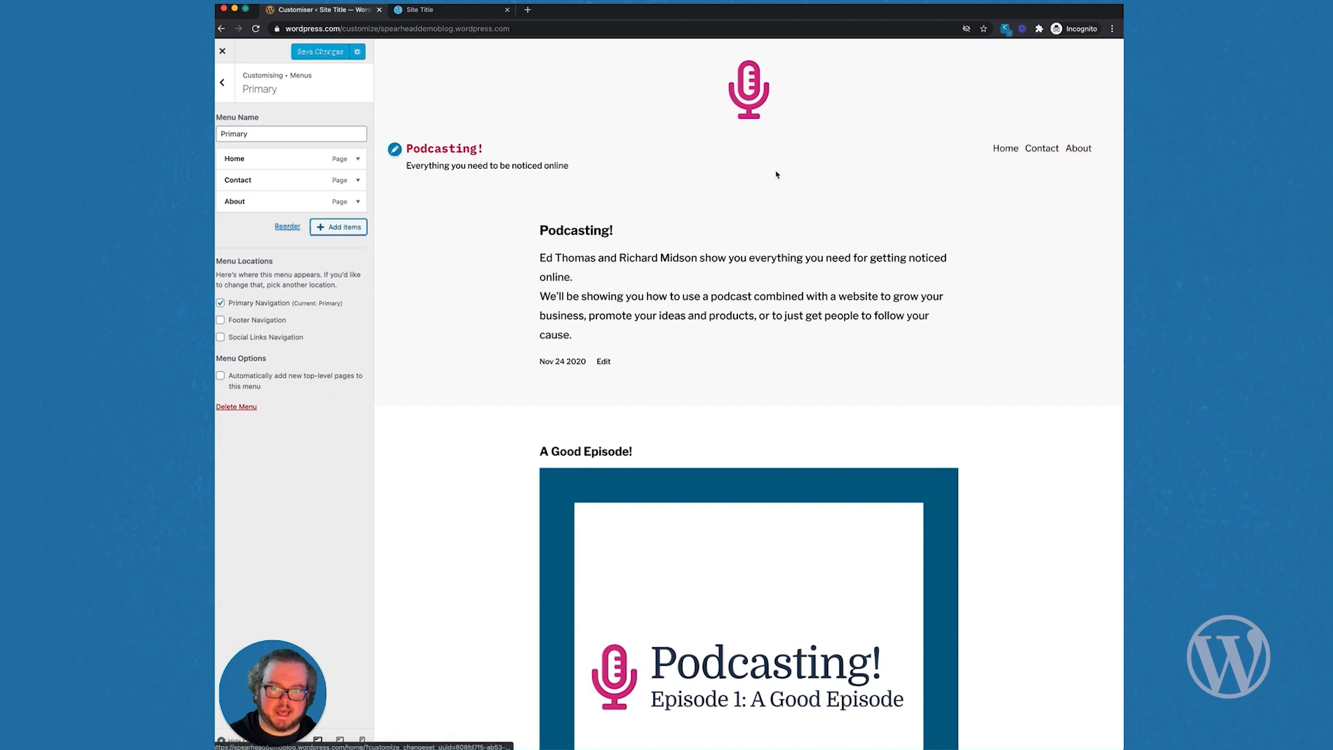
Step: Reorder the Primary menu so About sits top-level between Home and Contact
left_click_drag(285, 201, 234, 208)
left_click(289, 228)
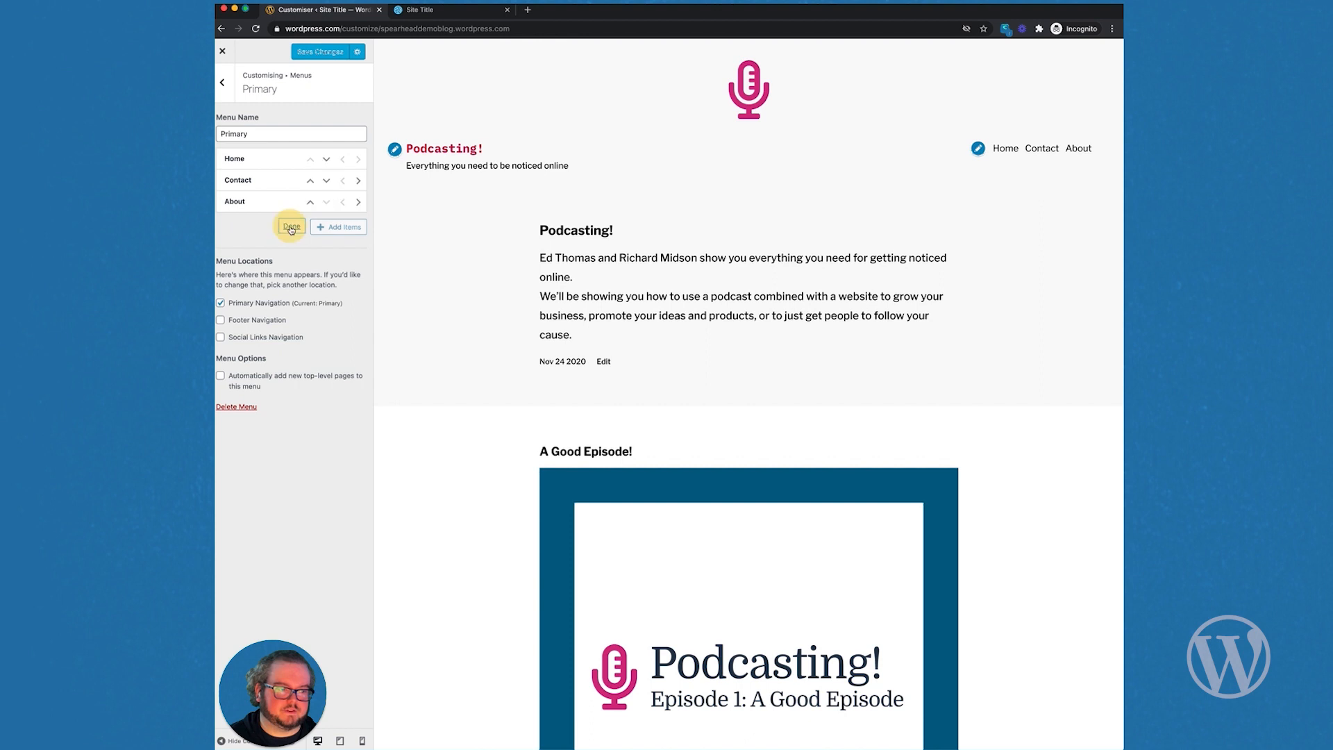
left_click(311, 204)
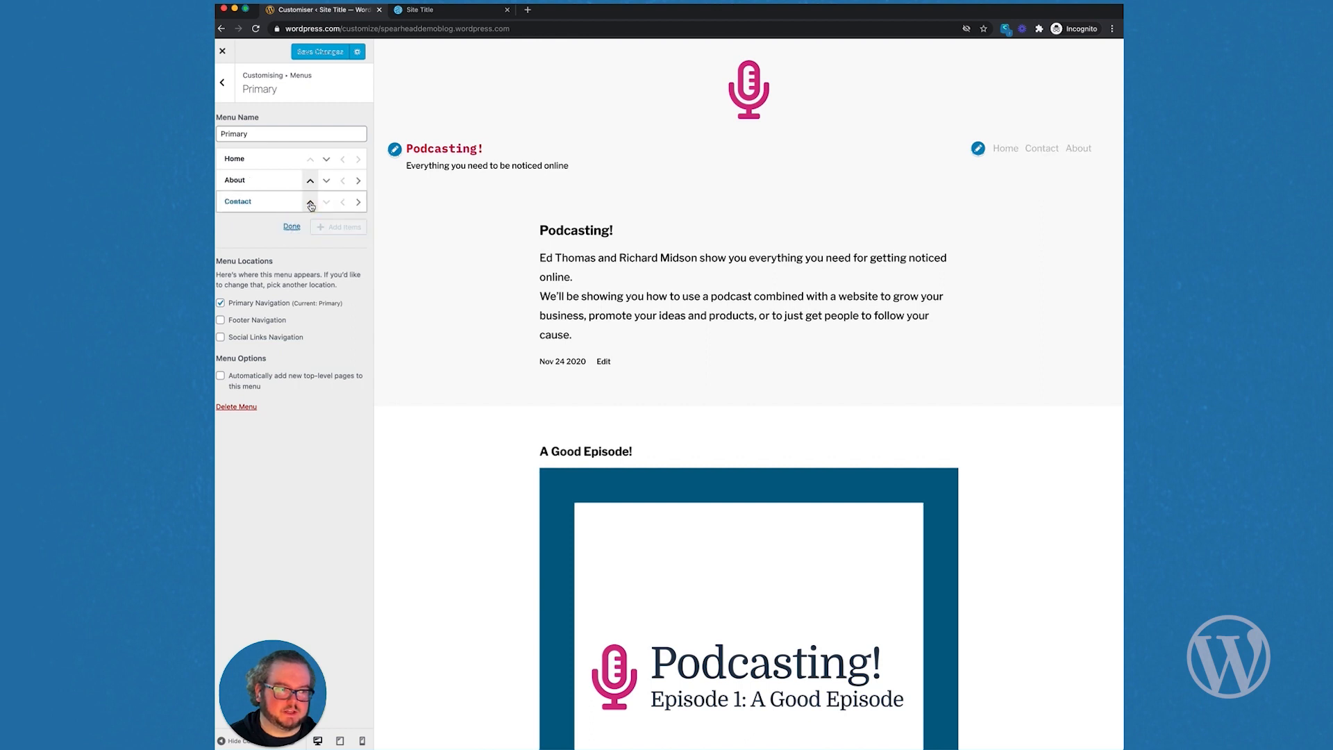
left_click(359, 182)
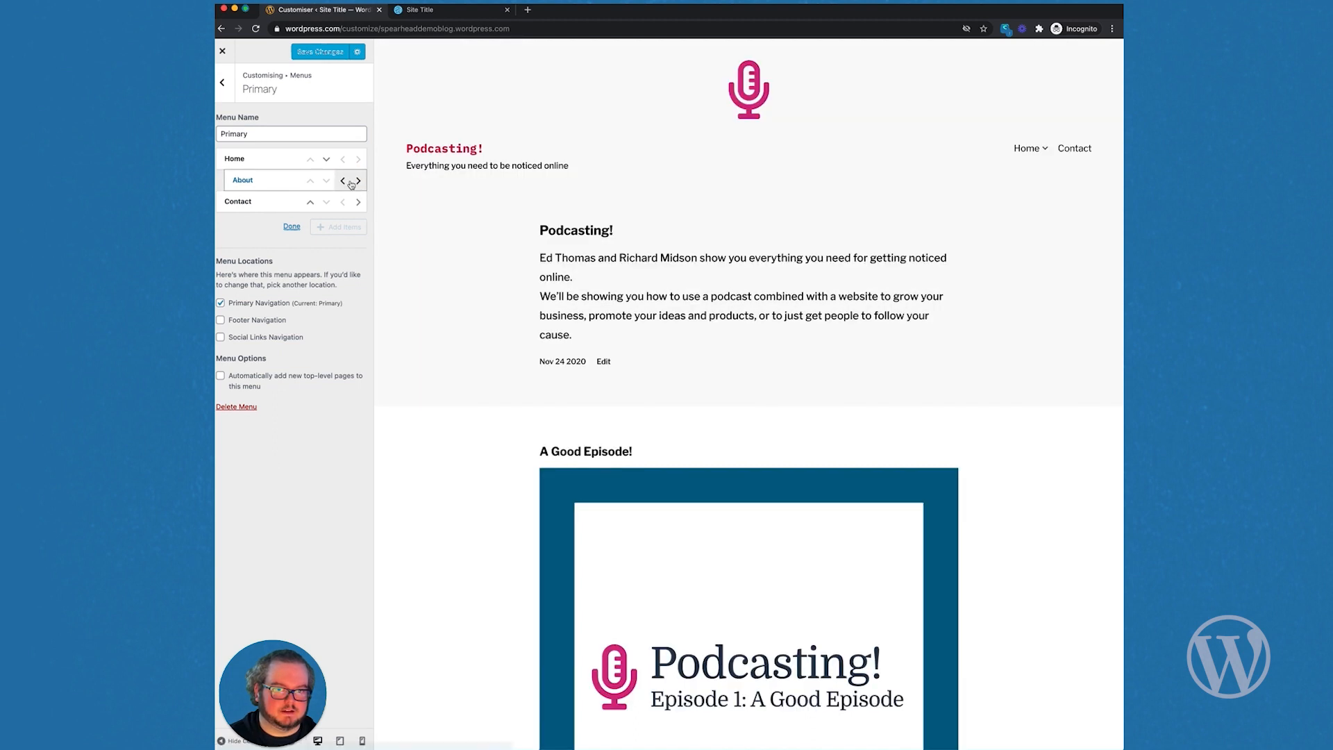
left_click(343, 181)
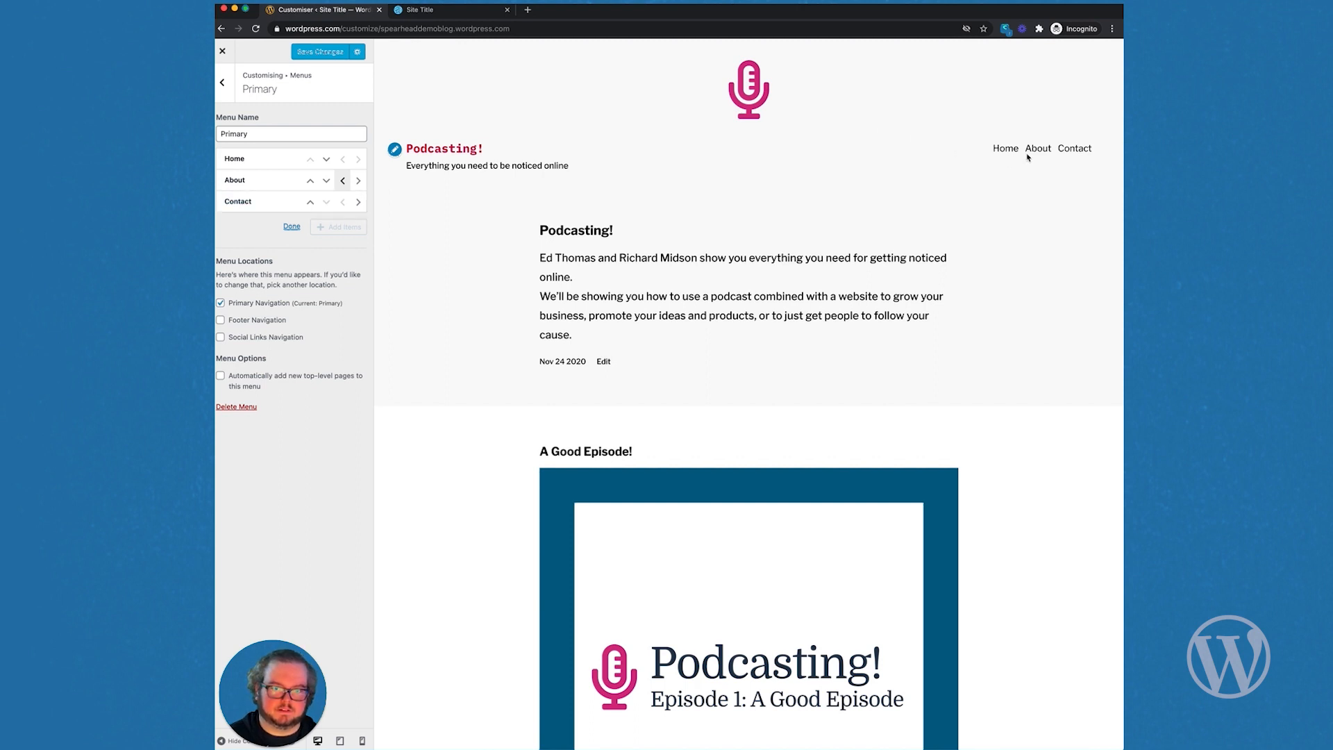
left_click(222, 87)
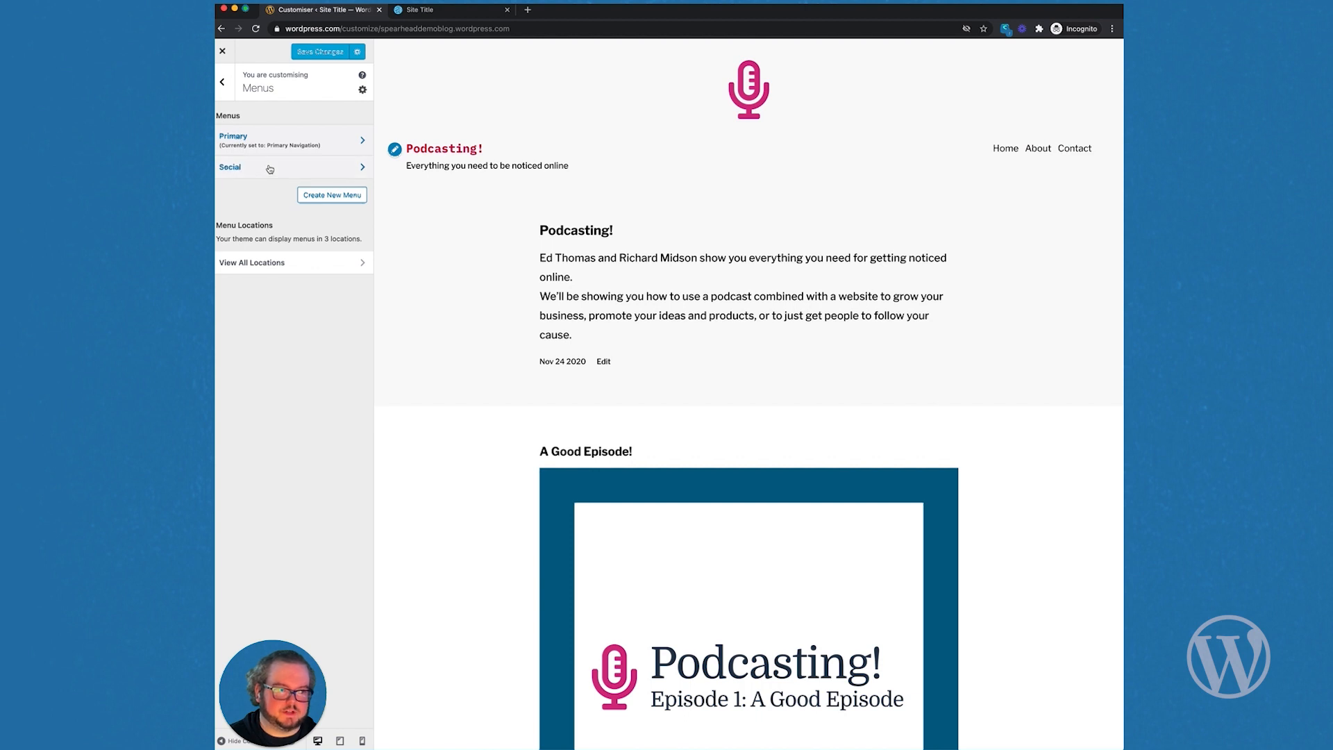
Step: Open the Social menu and browse the custom link options for adding items
left_click(270, 168)
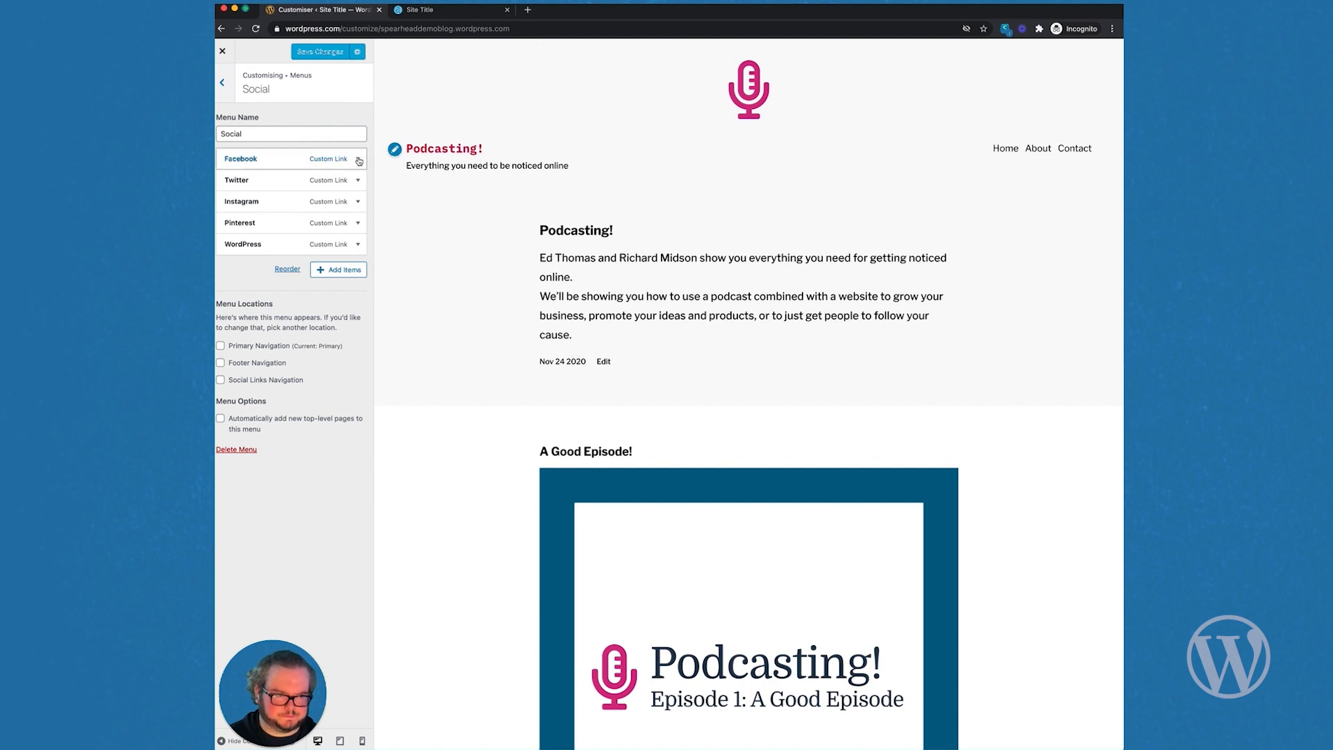
left_click(344, 271)
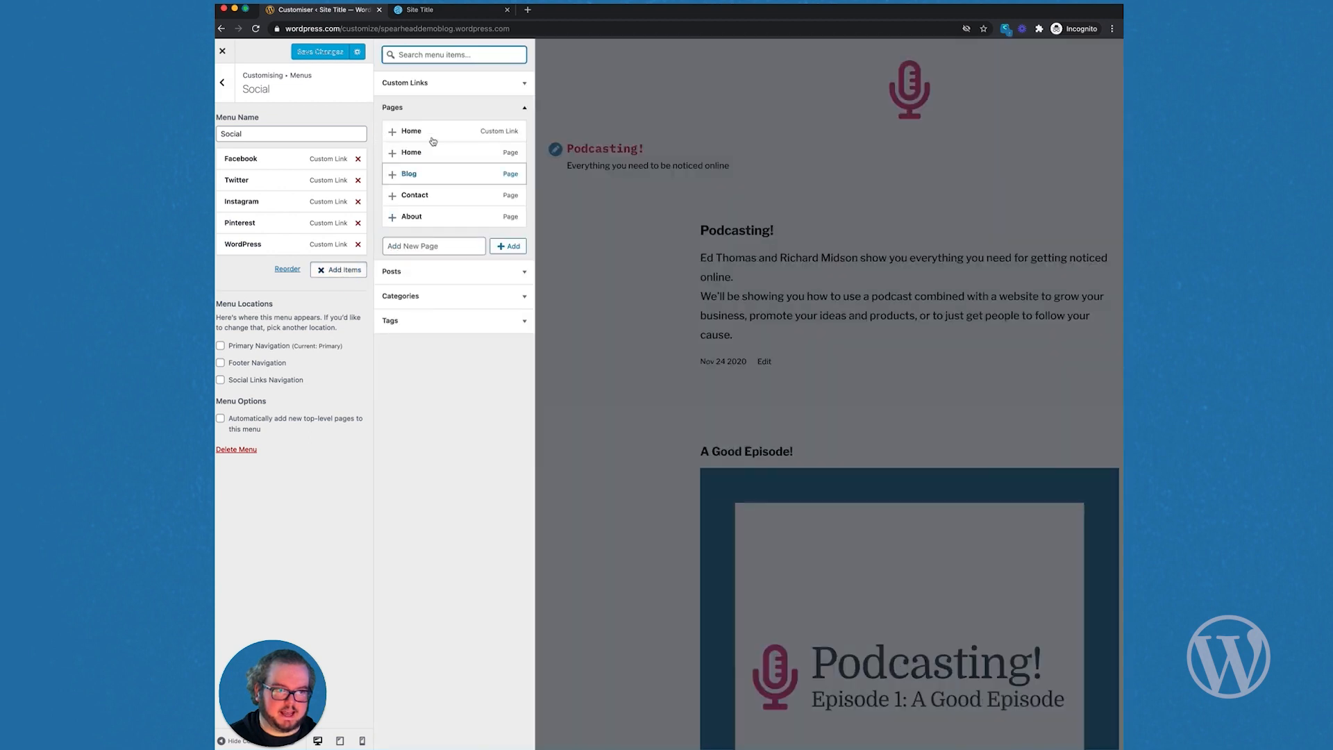
left_click(475, 84)
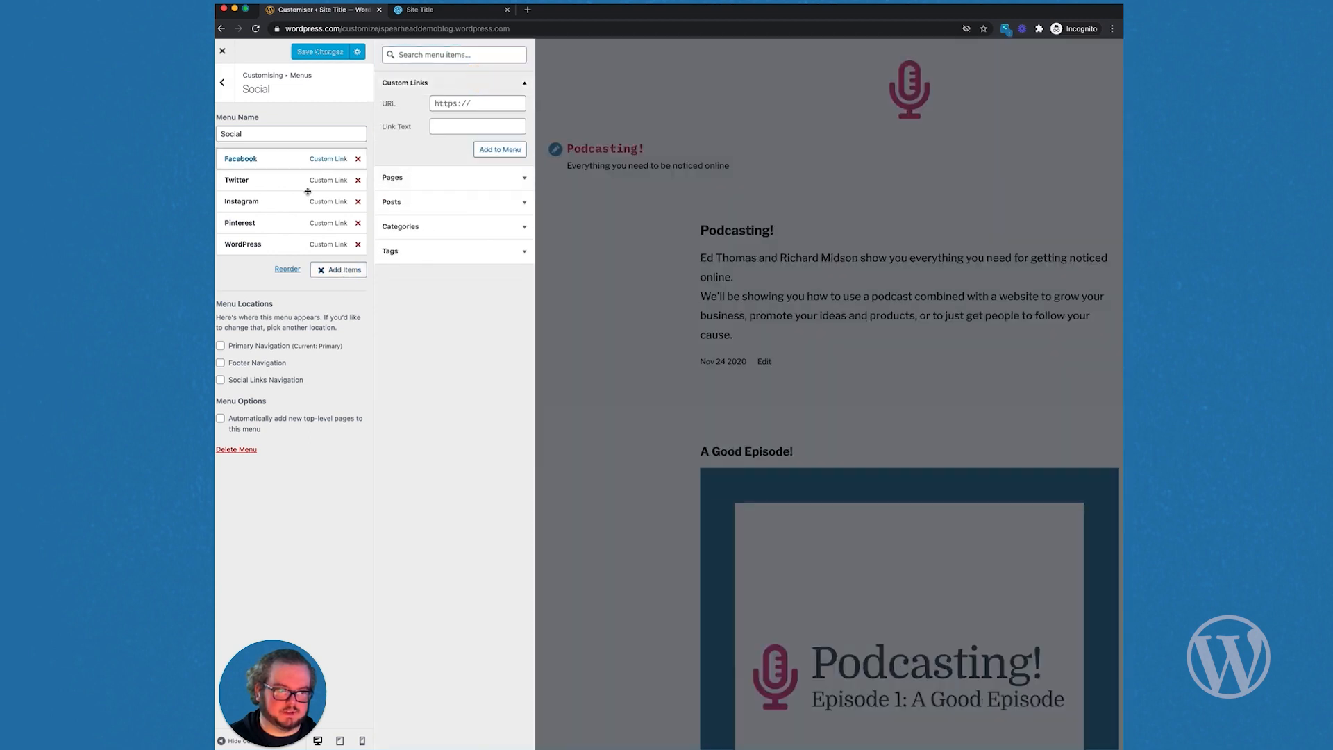
left_click(326, 276)
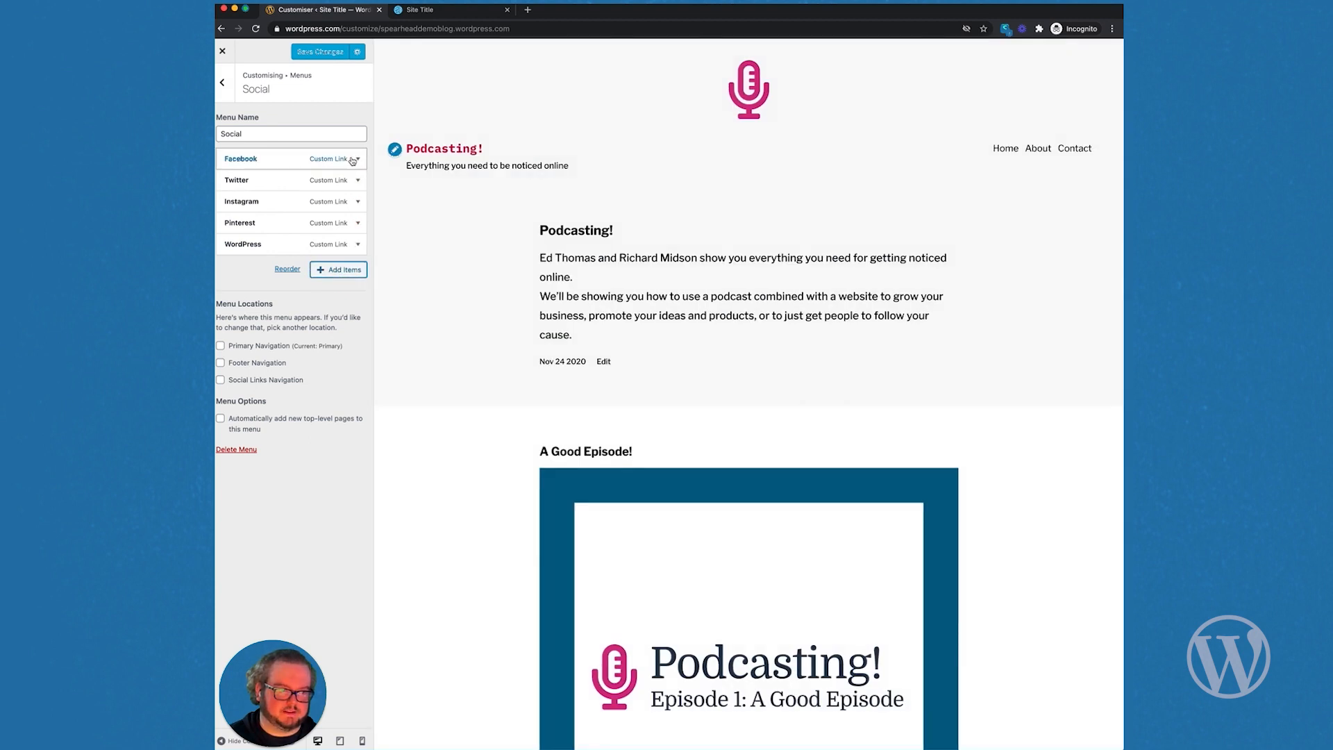
Step: Point the Facebook link to facebook.com/wordpressdotcom and assign the menu to Social Links Navigation
left_click(359, 161)
left_click(331, 192)
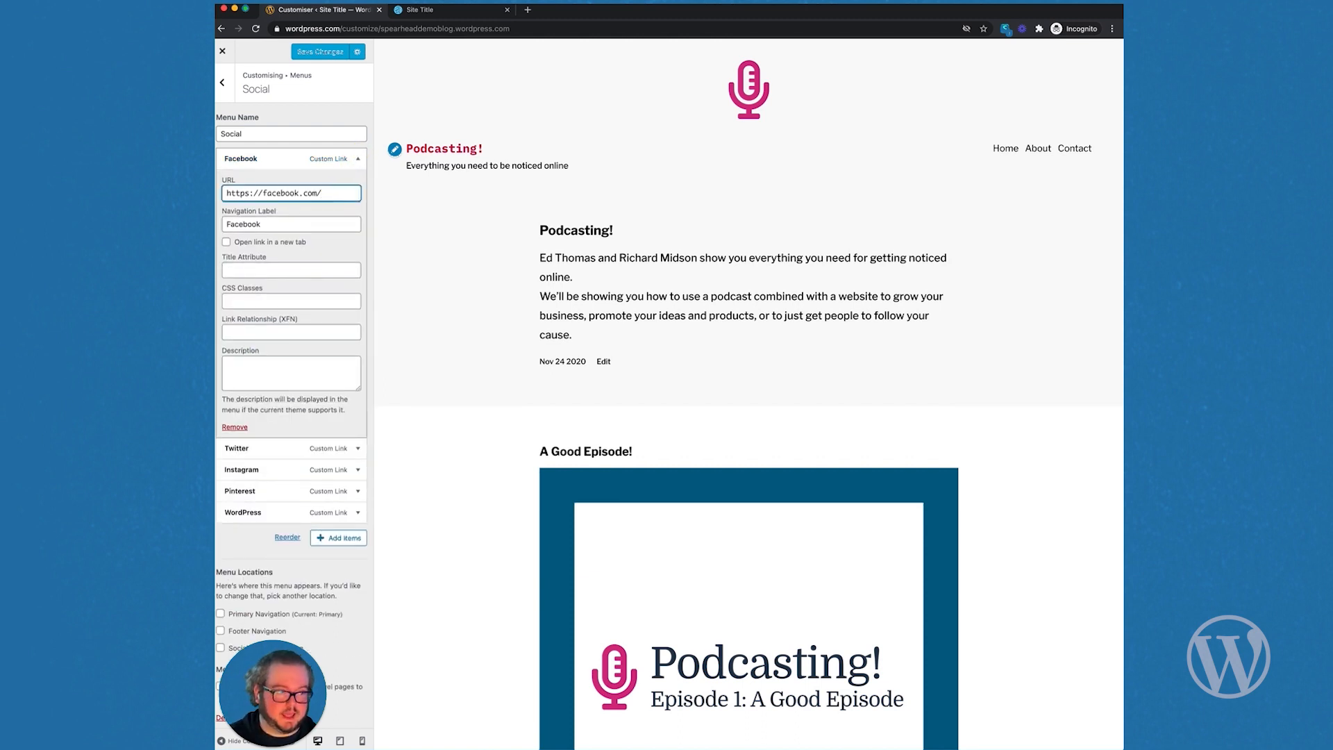
type("wordpressd")
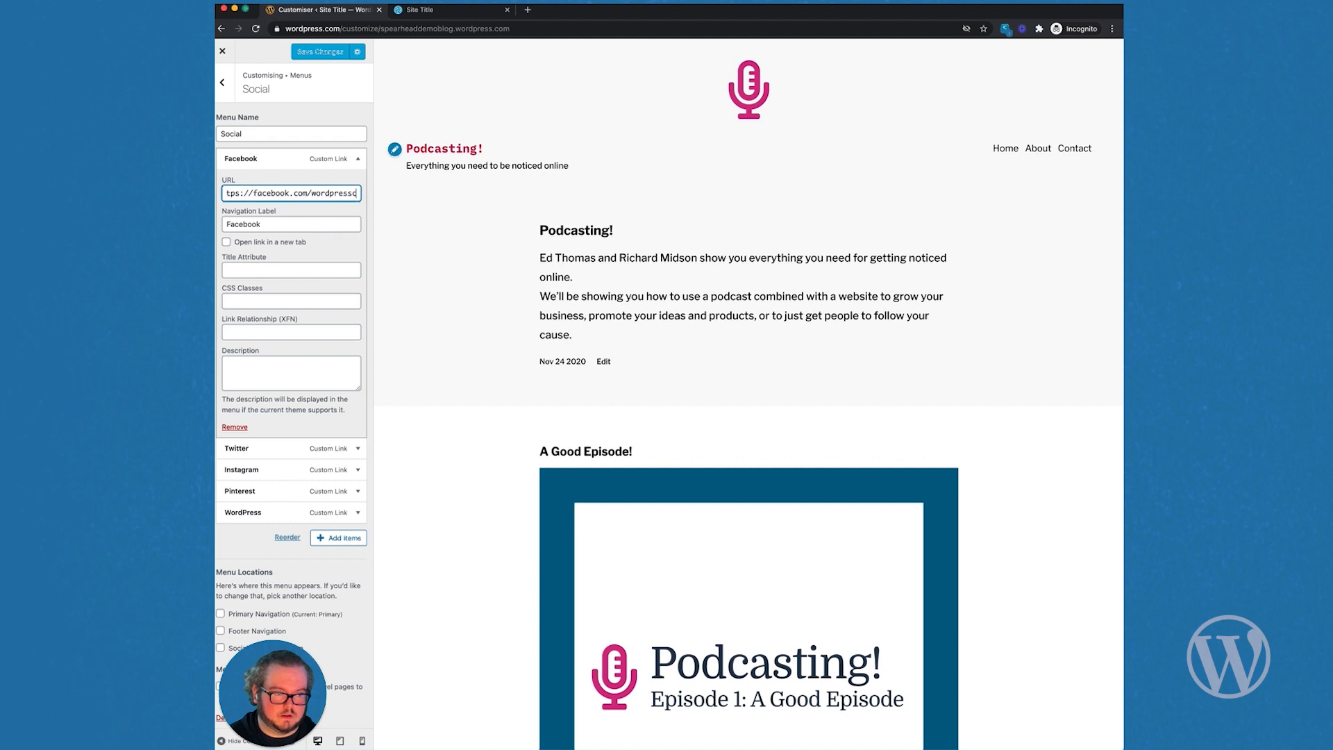
type("otcom")
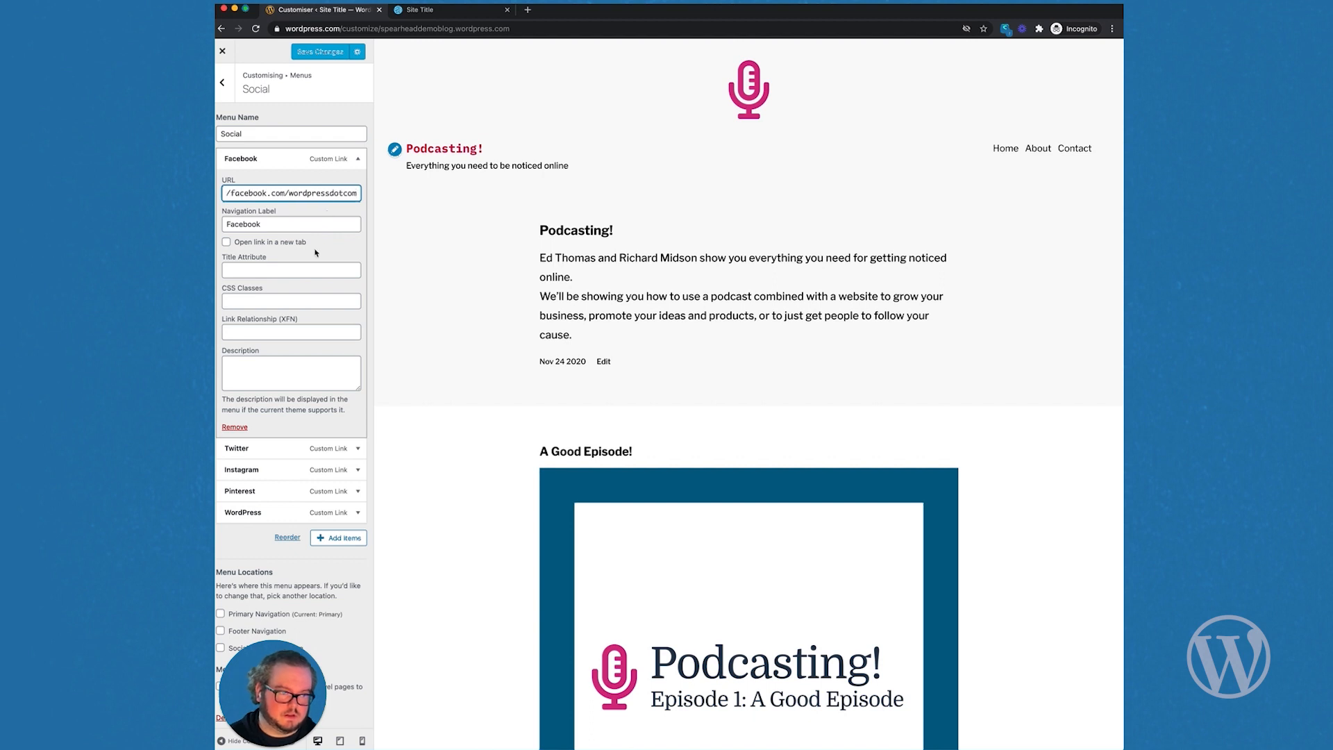
left_click(357, 158)
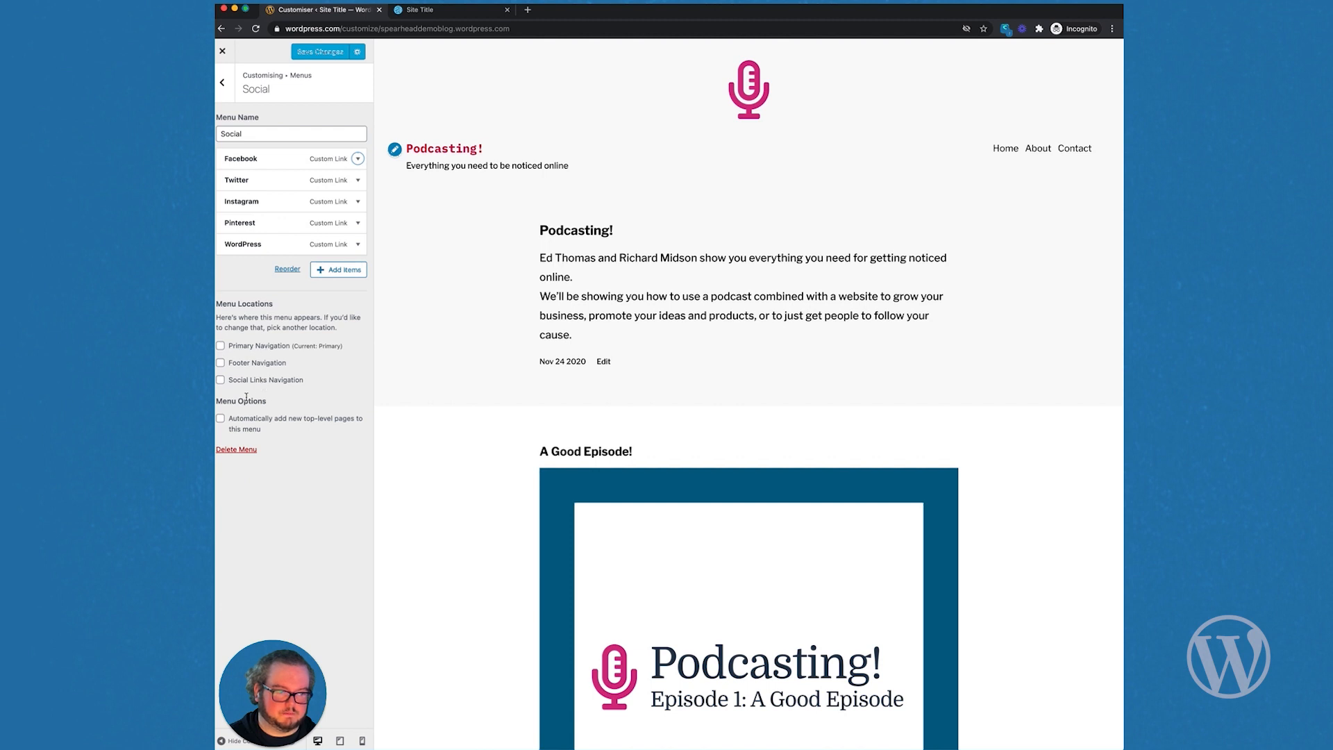
left_click(250, 385)
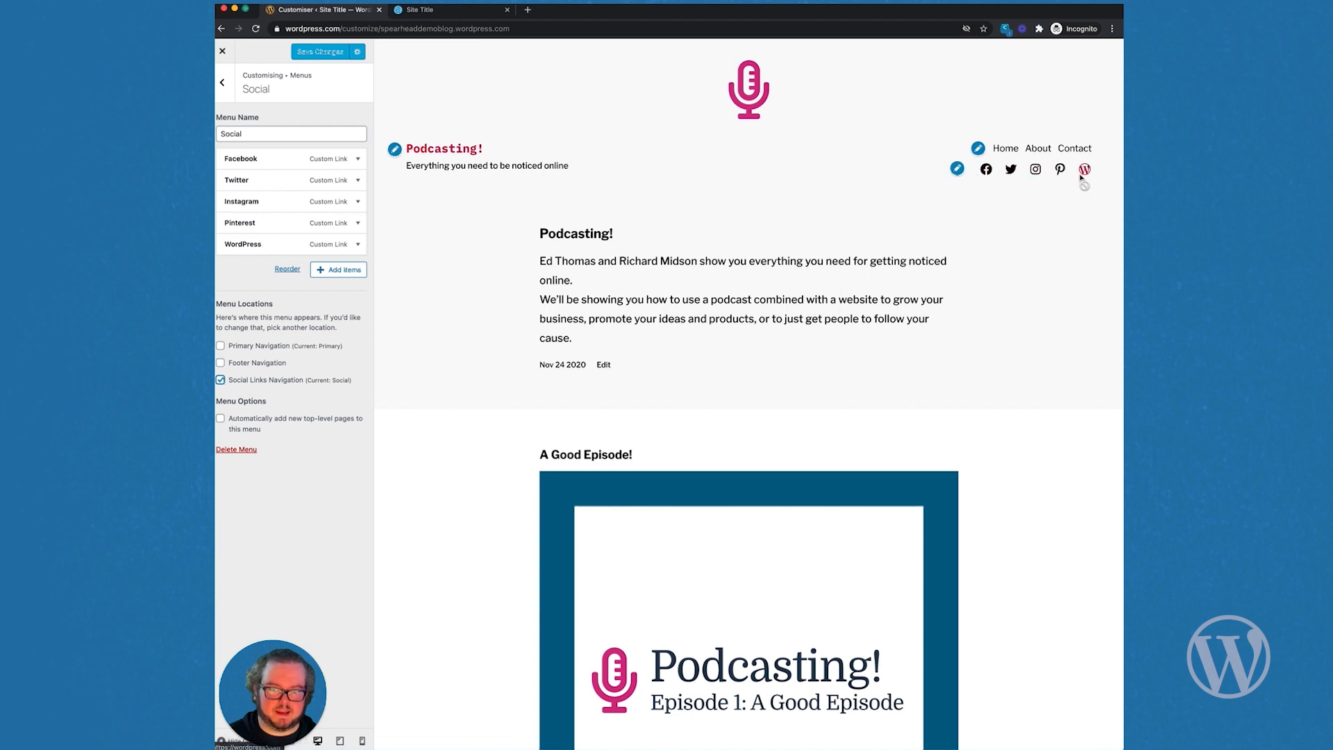
Step: Set Footer Navigation to the Primary menu and save the customizer changes
left_click(225, 89)
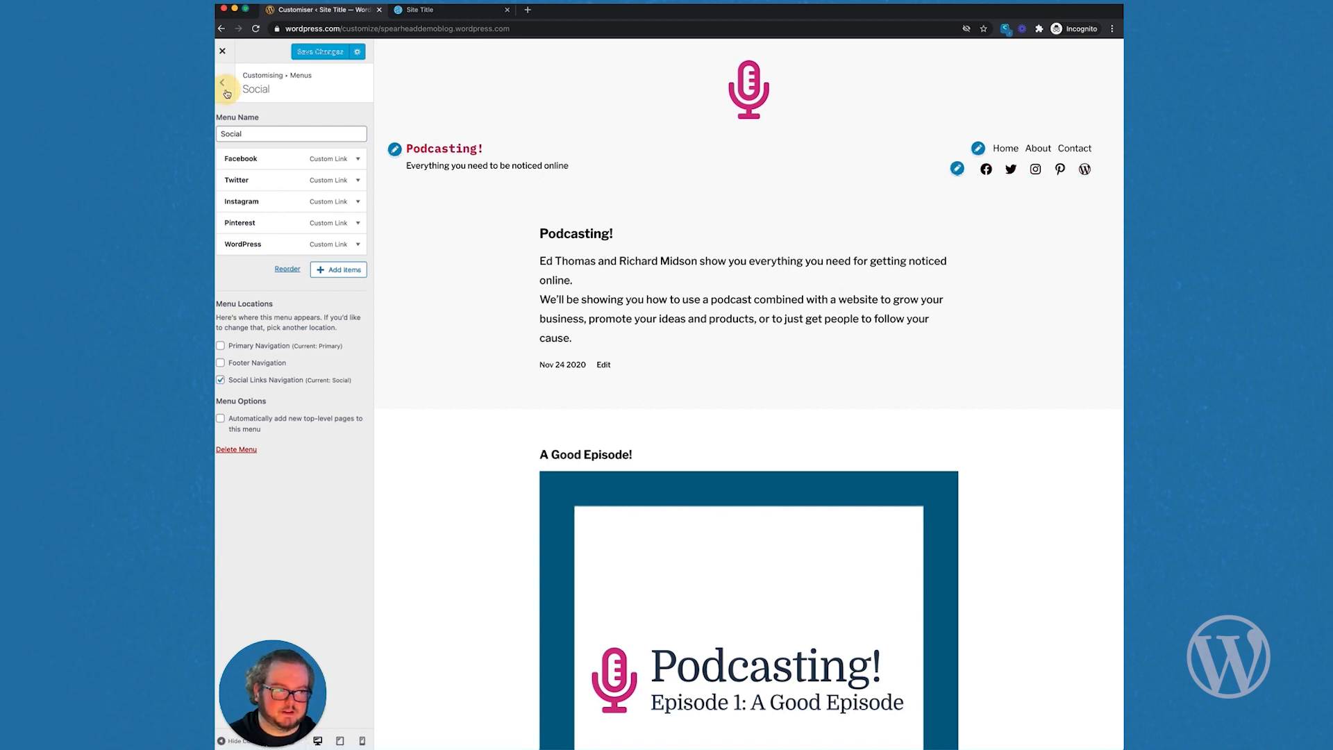
scroll(509, 360, "down", 7)
scroll(509, 360, "down", 2)
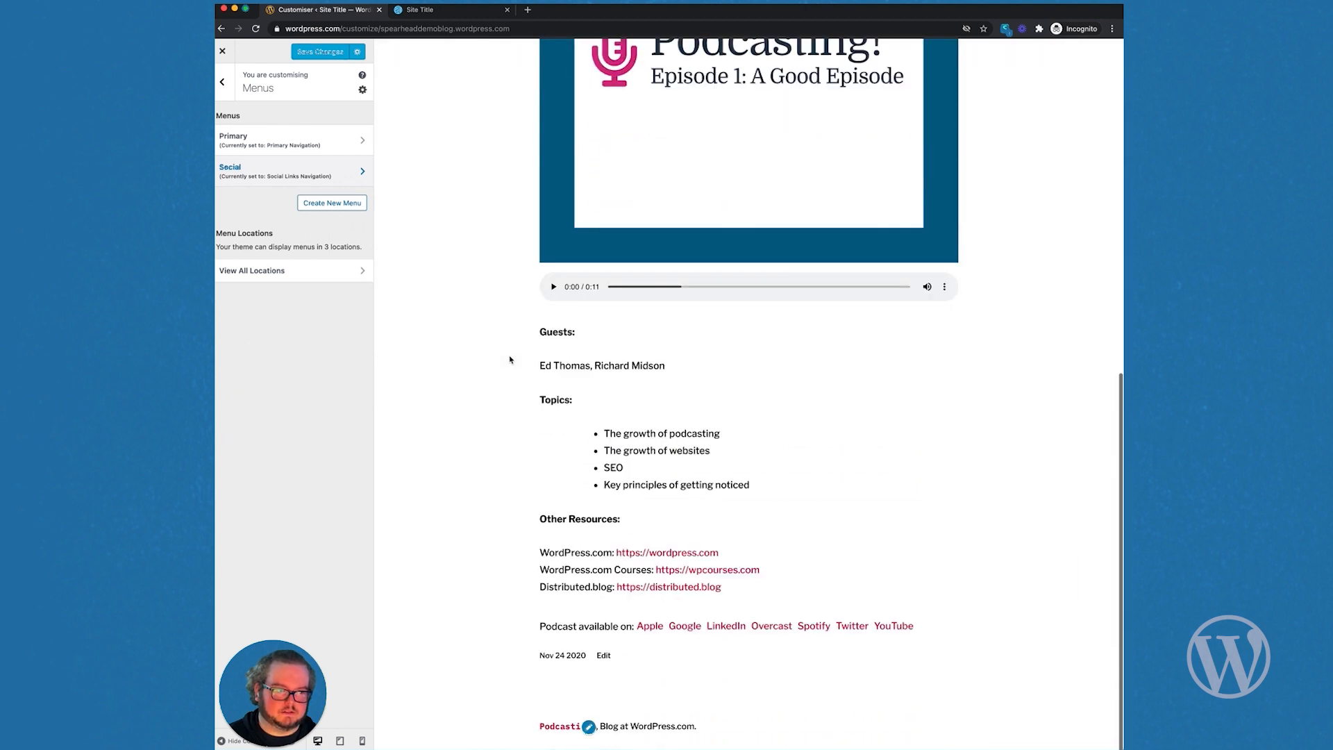
left_click(311, 272)
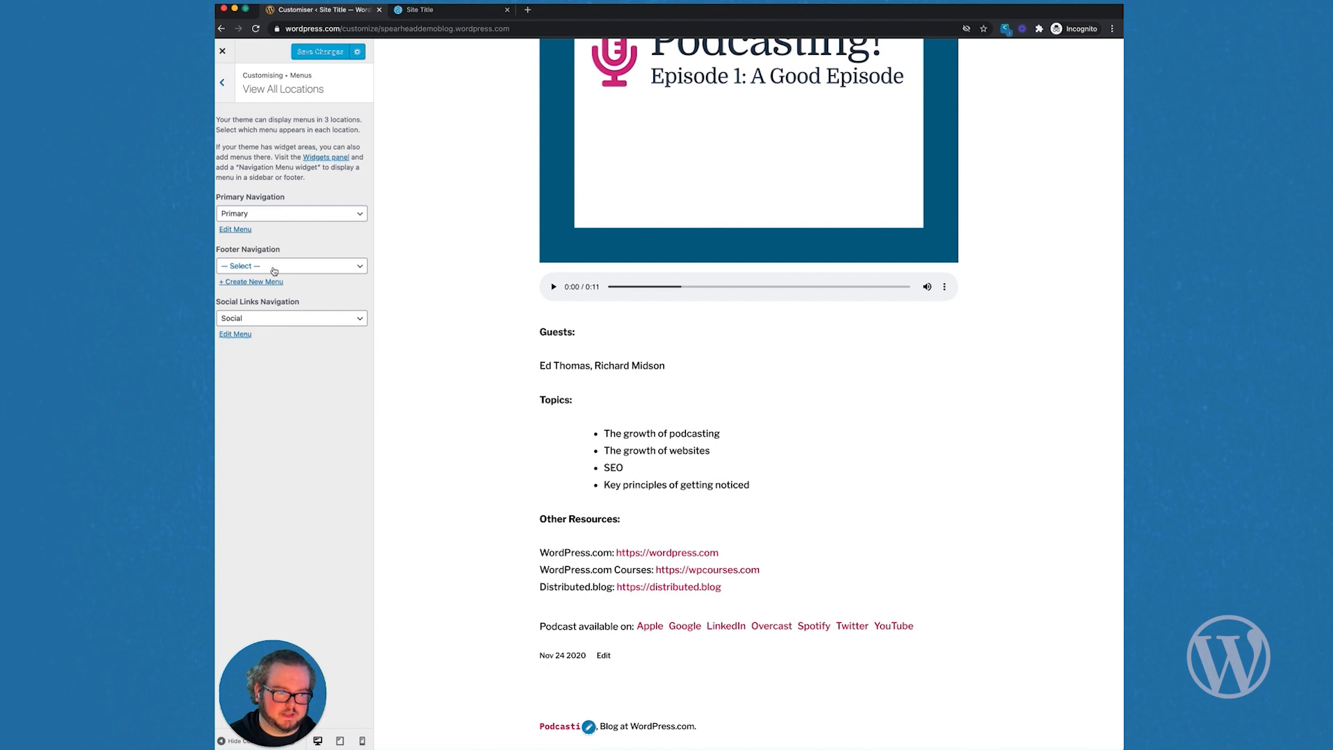
left_click(274, 267)
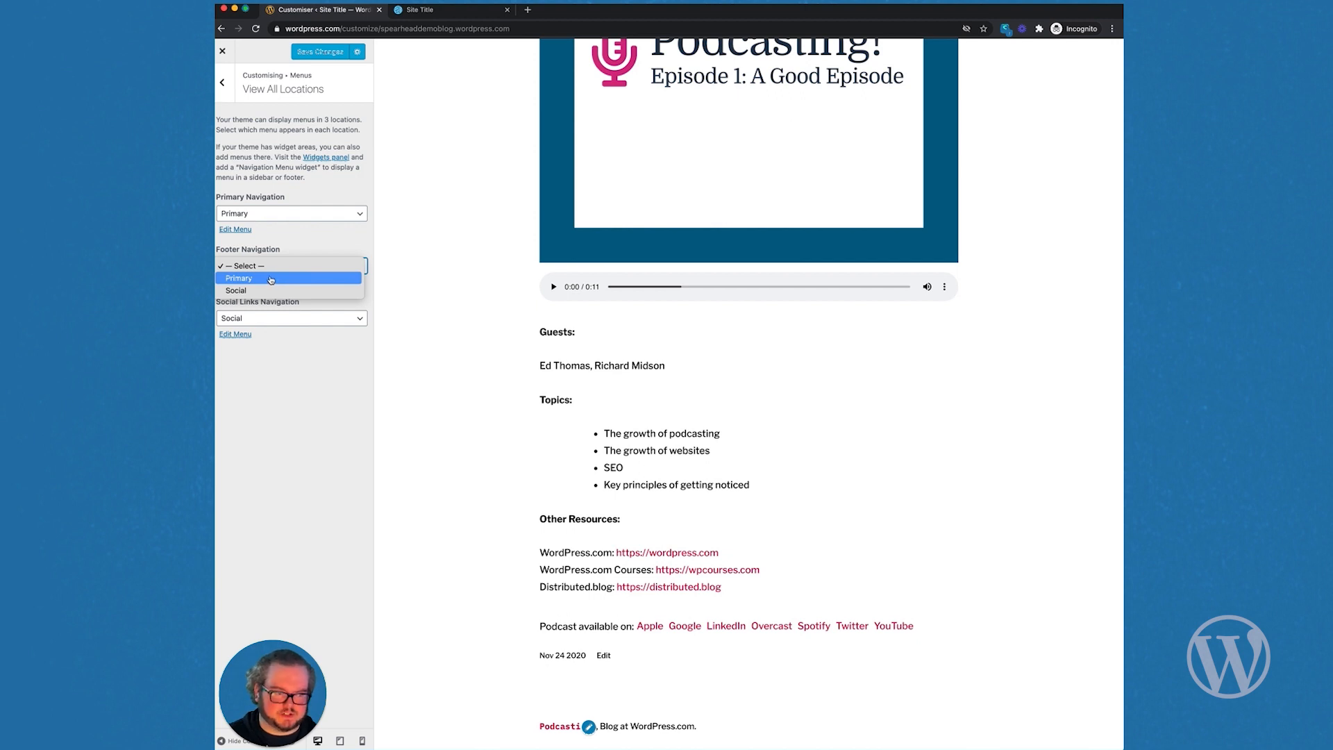
left_click(271, 278)
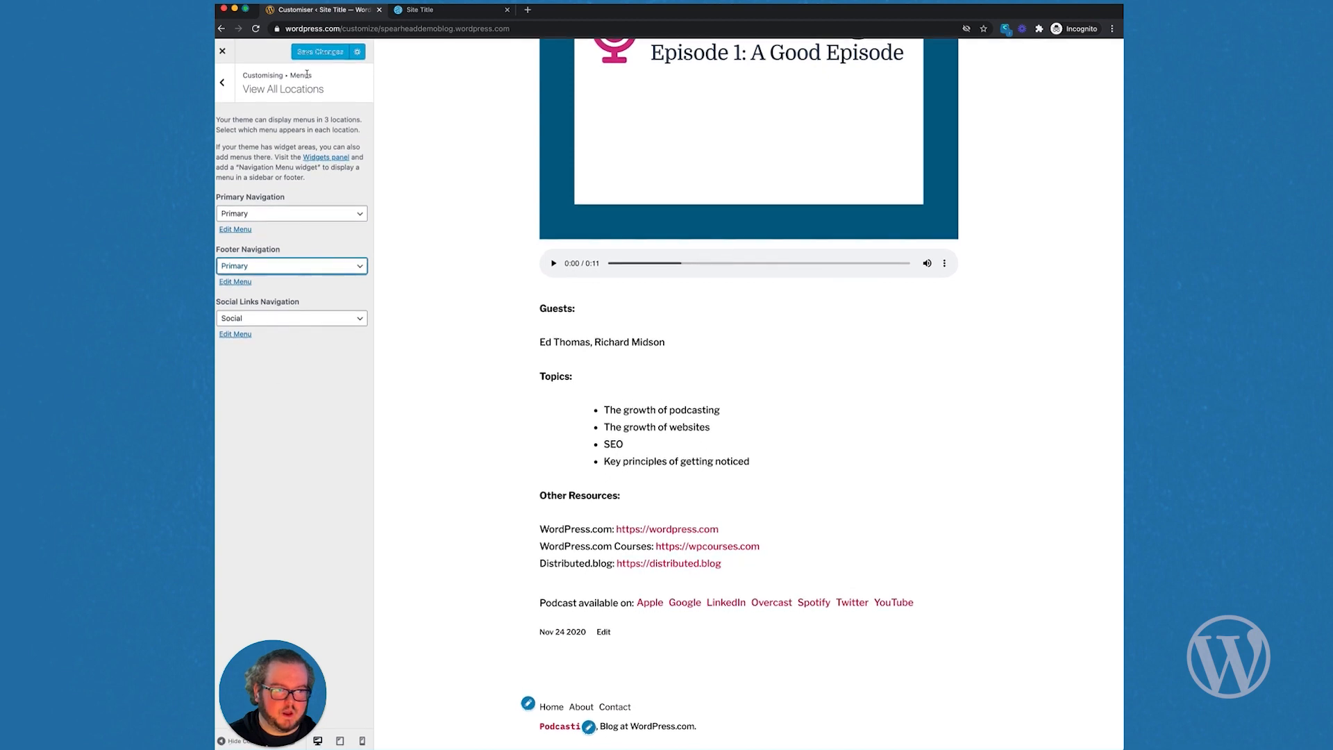
left_click(323, 53)
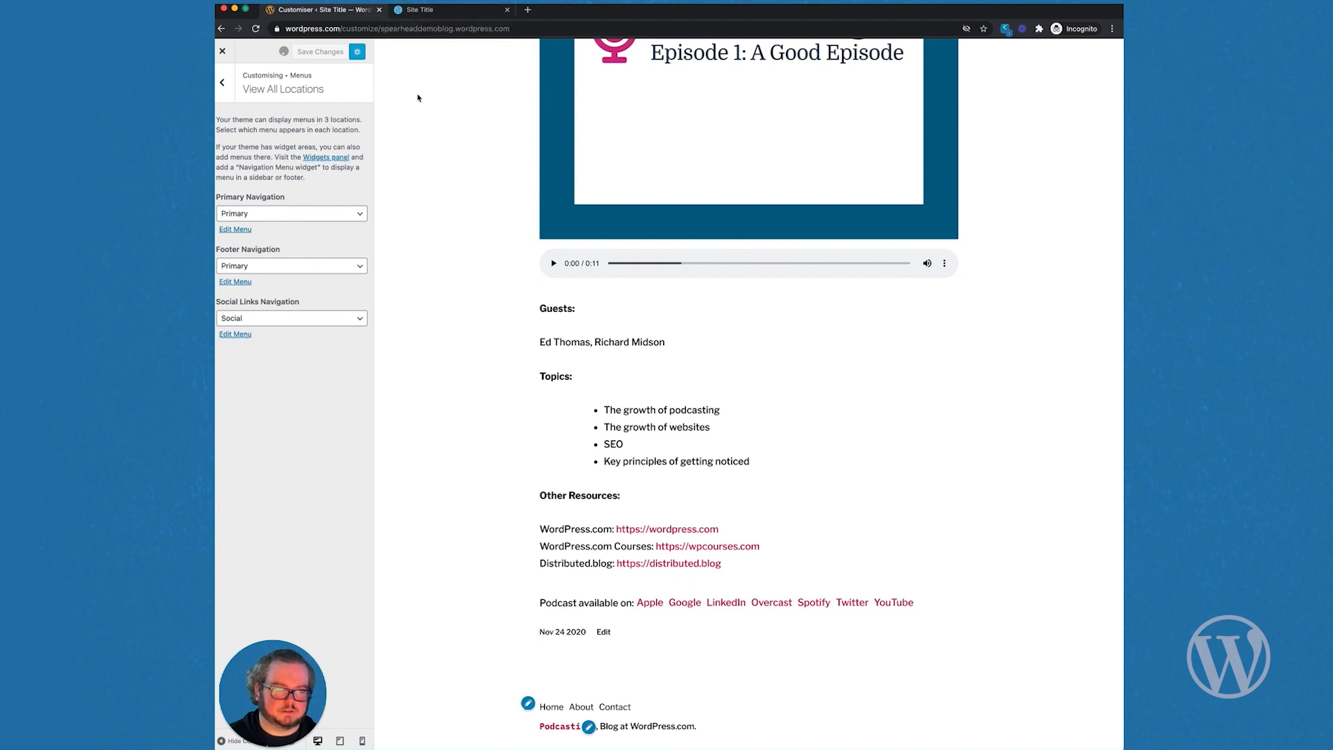
Step: Reload the live site and scroll through it to check the logo, title, menu and social icons
left_click(439, 10)
key("super+r")
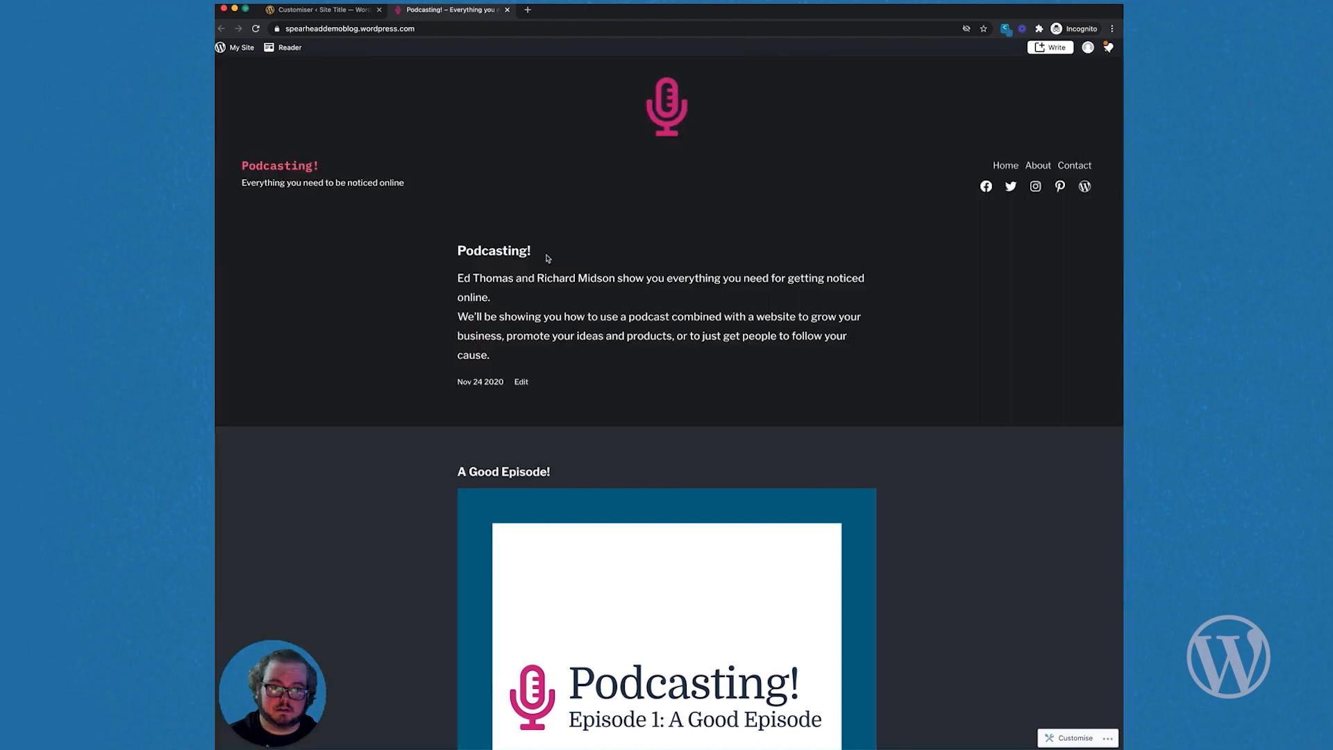
scroll(559, 498, "down", 8)
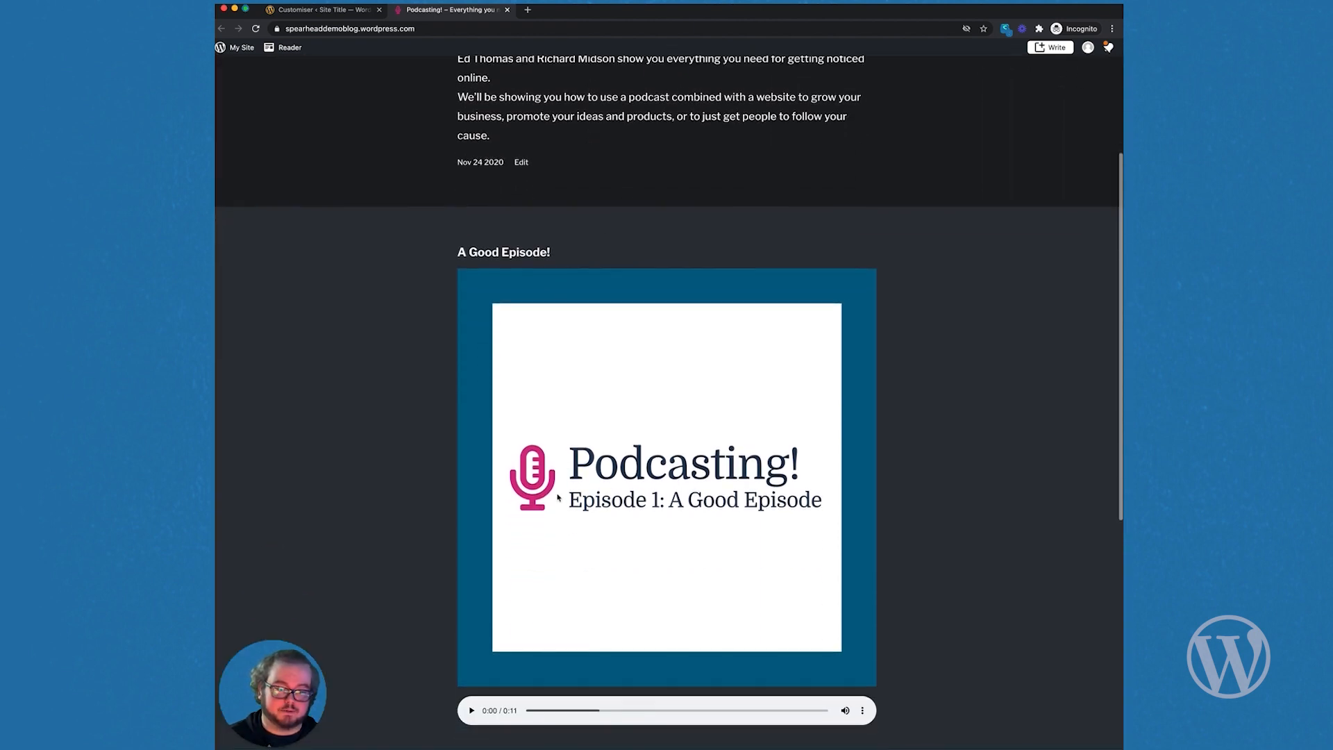
scroll(560, 500, "down", 2)
scroll(560, 500, "up", 10)
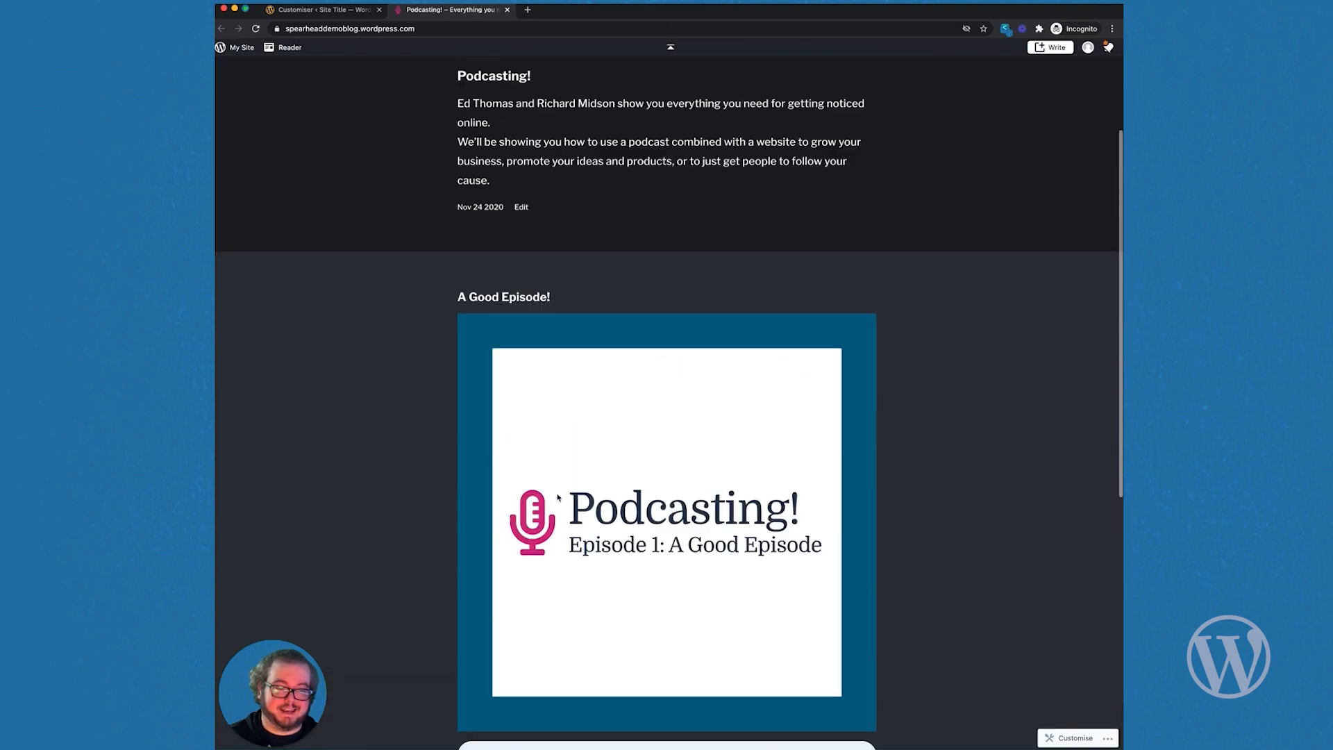